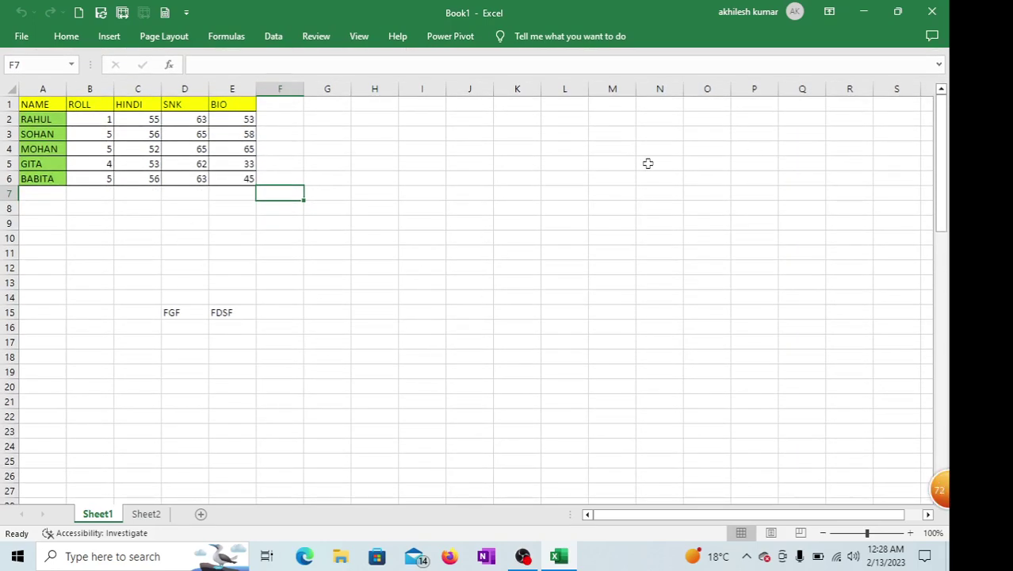
Set the ribbon display to Show Tabs and Commands so commands stay visible
left_click(831, 13)
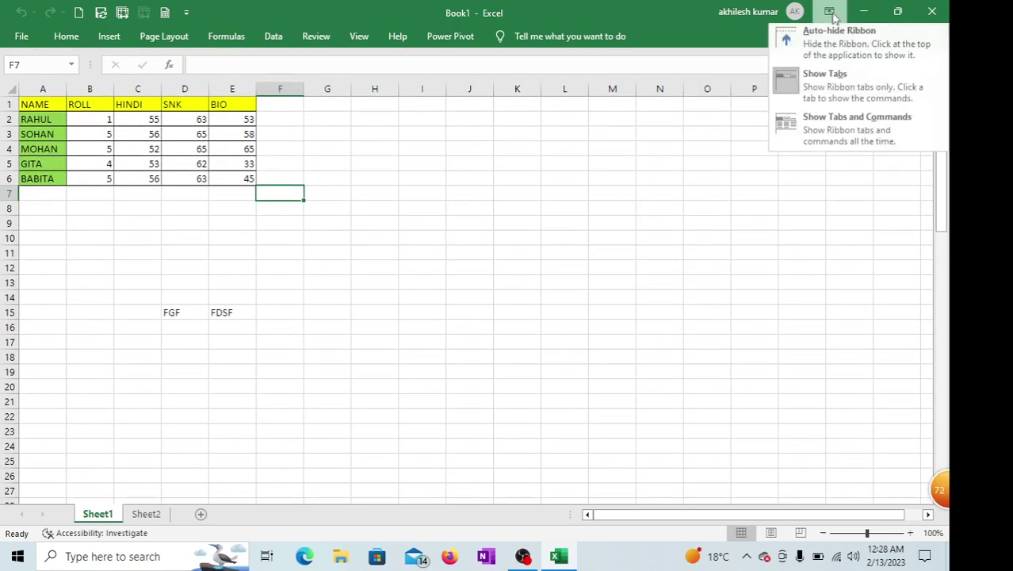
left_click(833, 133)
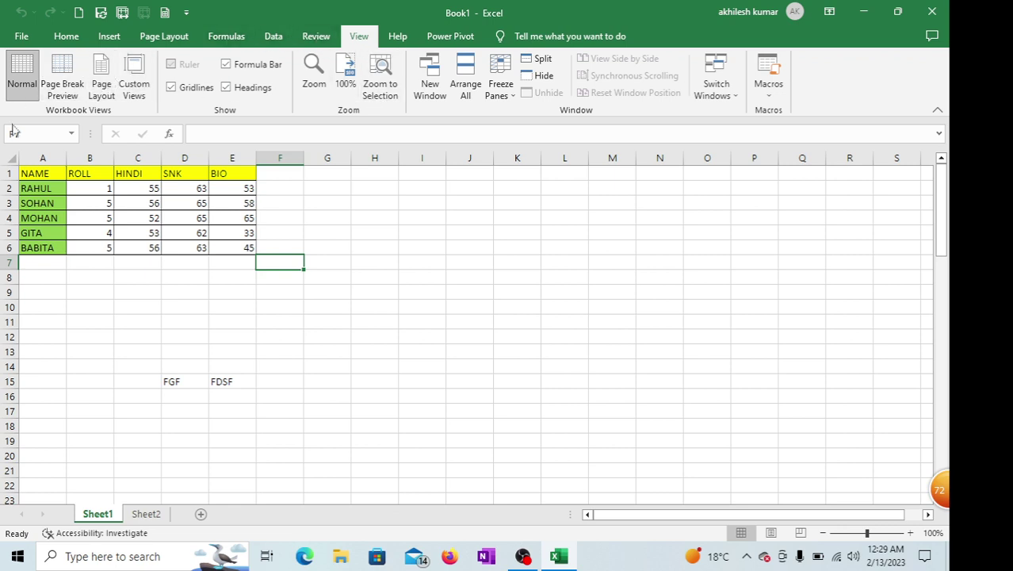
Look through the Review, Data and Formulas ribbon tabs
left_click(313, 36)
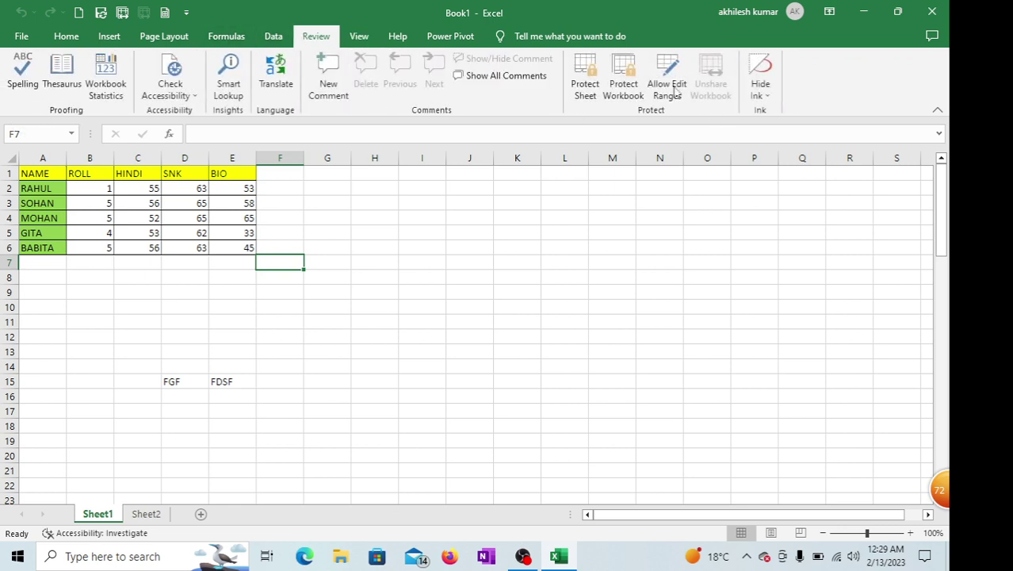
left_click(273, 37)
left_click(226, 37)
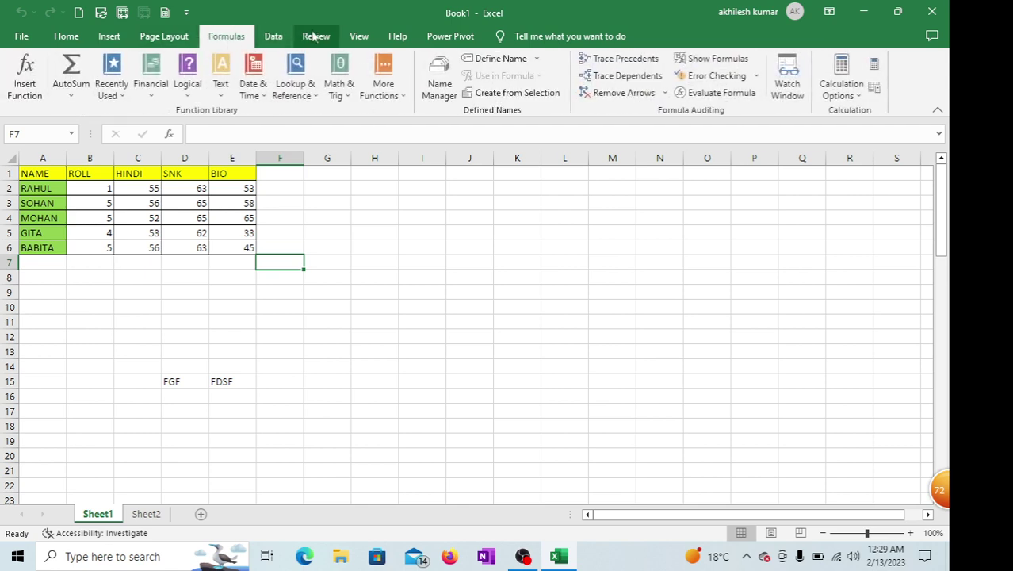
left_click(315, 36)
Select B10, try Page Break Preview and Normal, then use Page Layout view and edit the header
left_click(359, 37)
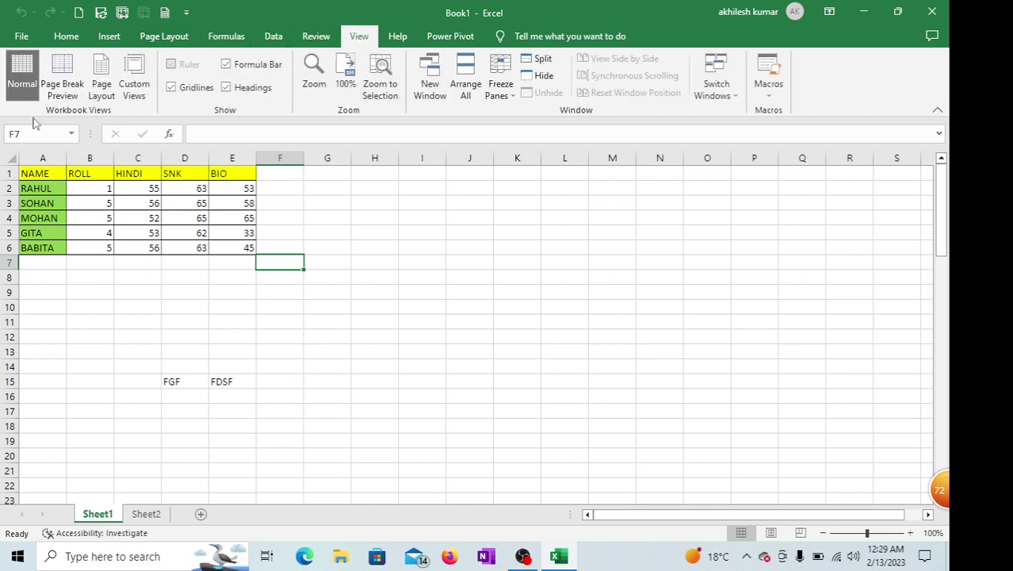
left_click(102, 307)
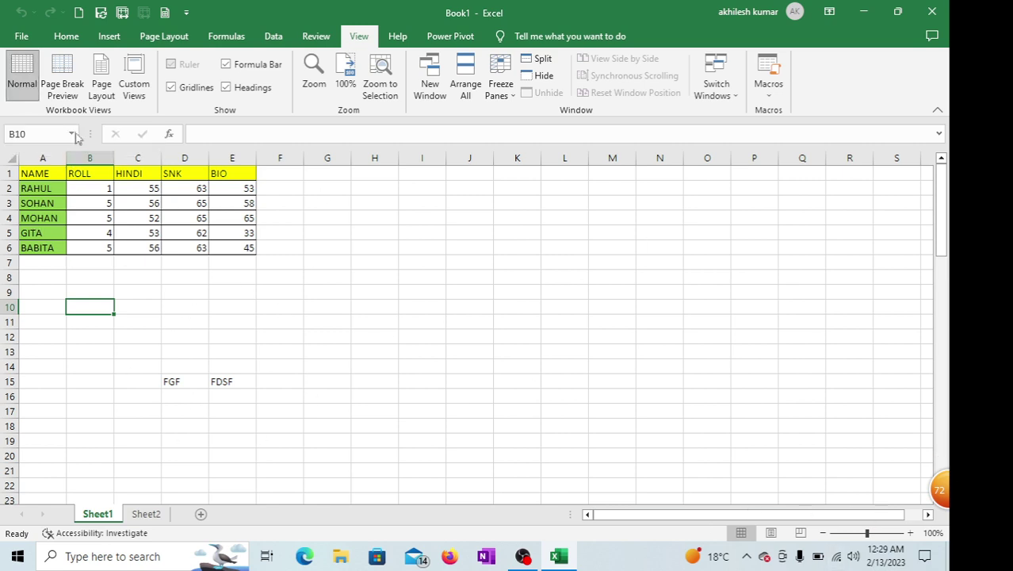
left_click(70, 96)
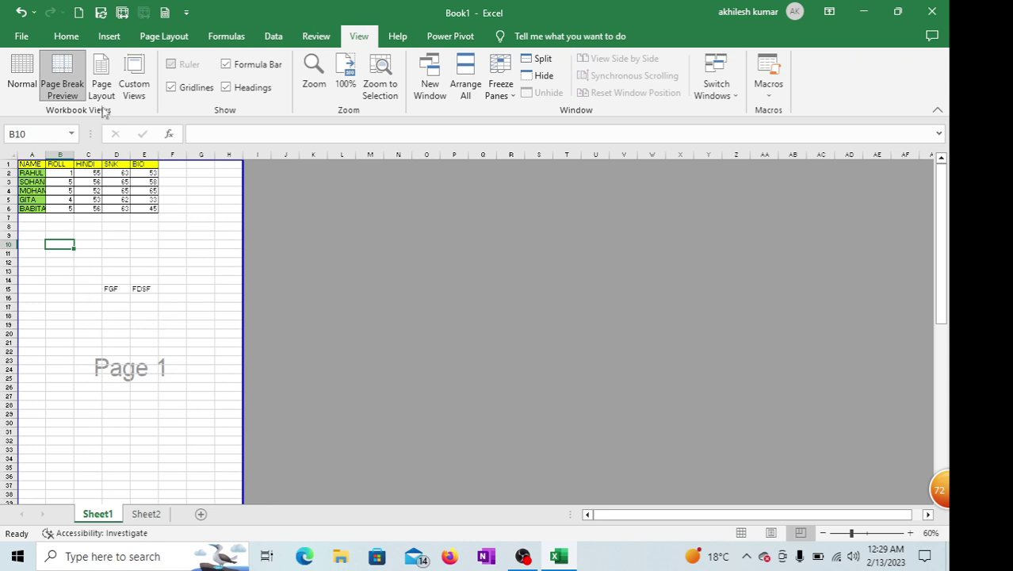
left_click(22, 85)
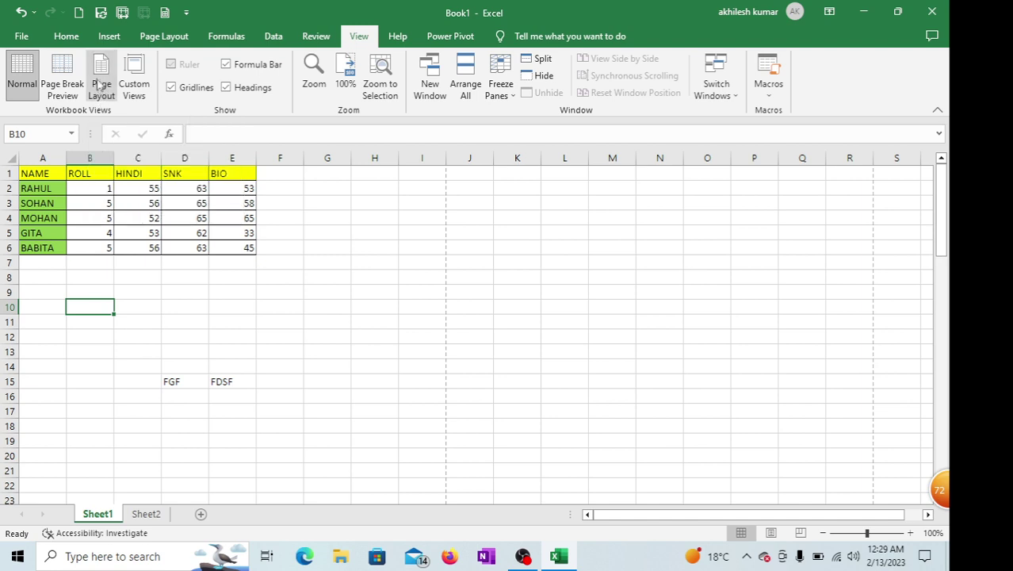
left_click(99, 85)
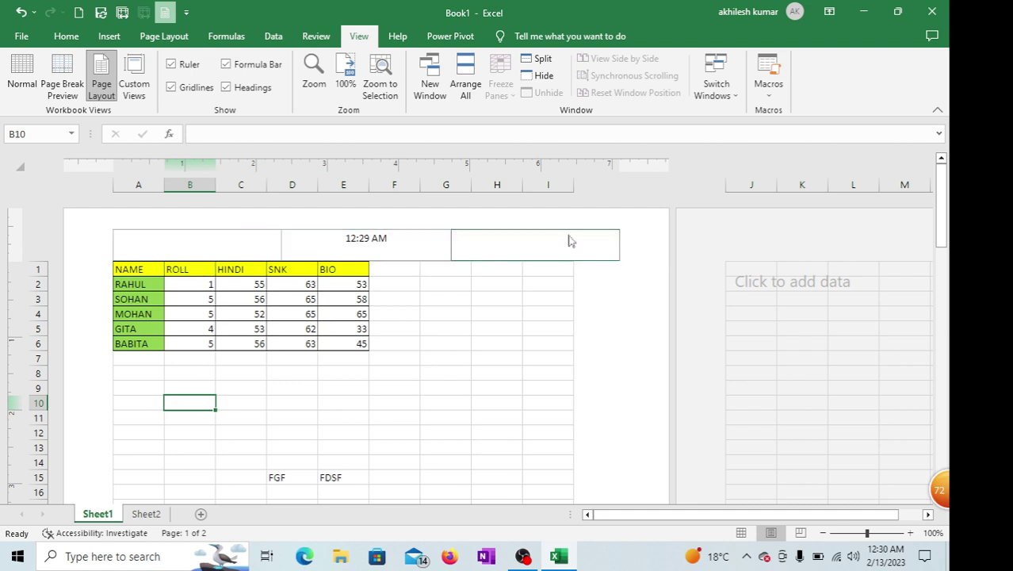
left_click(248, 246)
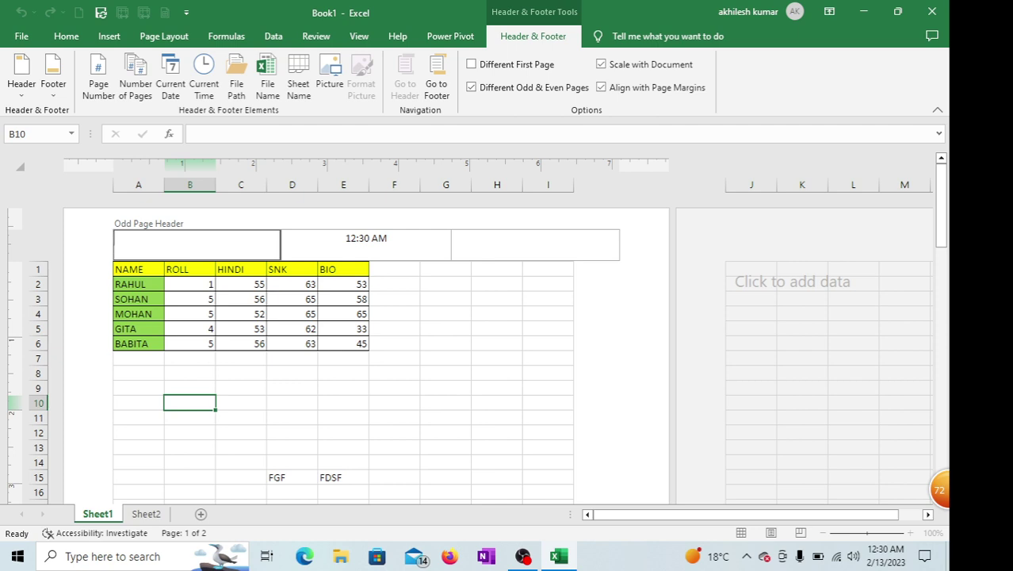
Apply the Page 1 header preset and check the header's left and centre sections
left_click(22, 85)
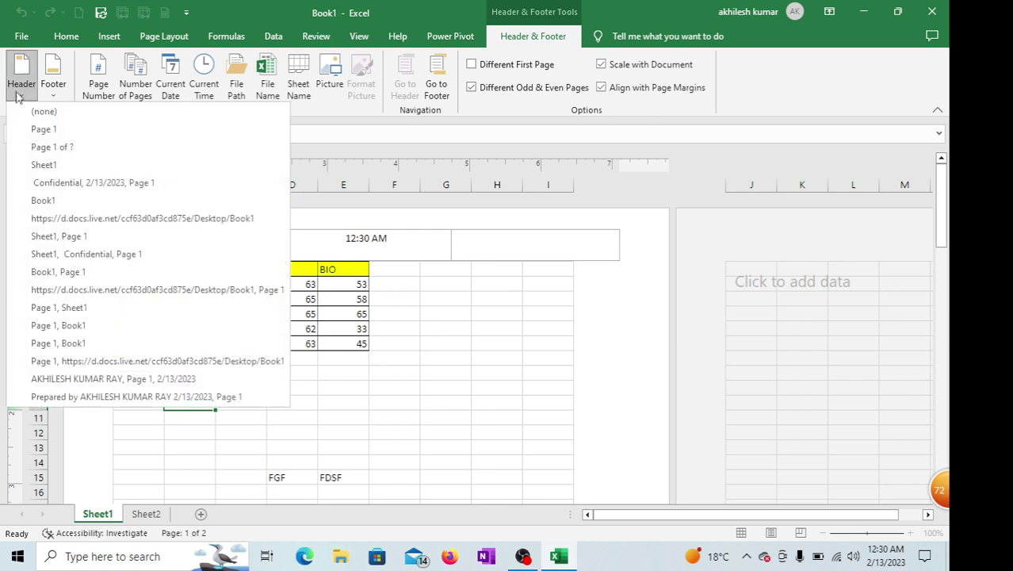
left_click(48, 134)
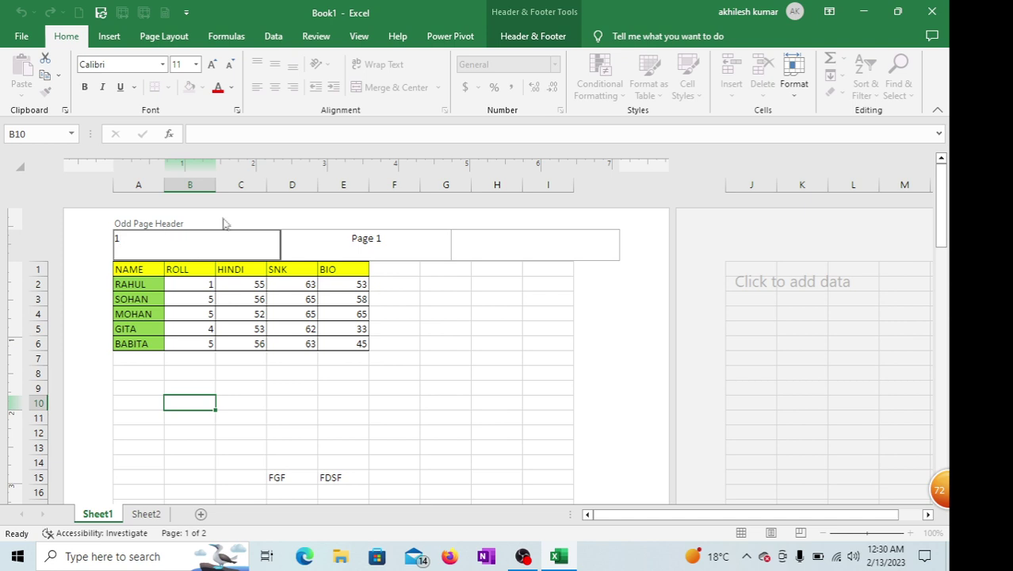
left_click(299, 244)
left_click(140, 248)
left_click(384, 255)
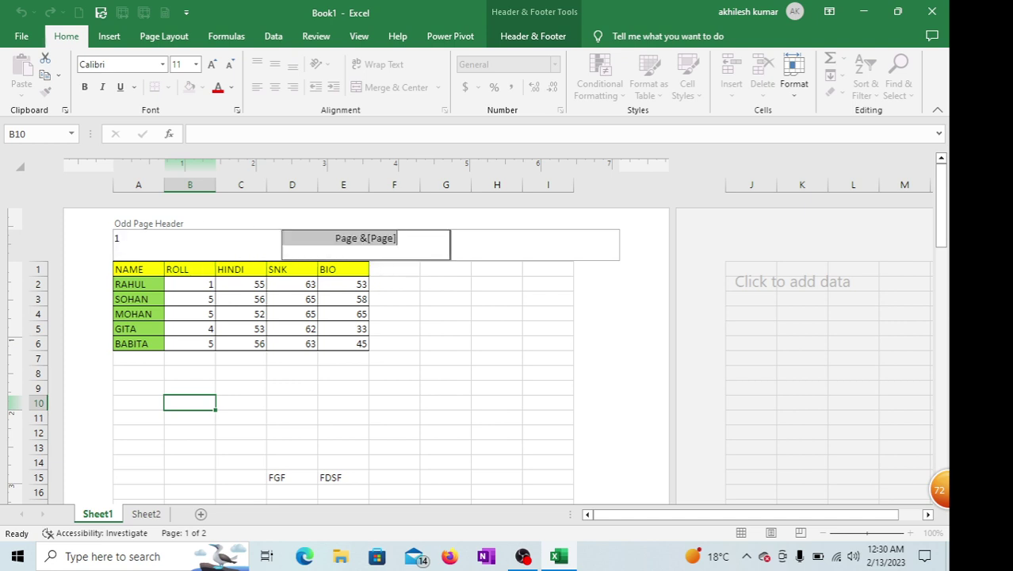
left_click(159, 250)
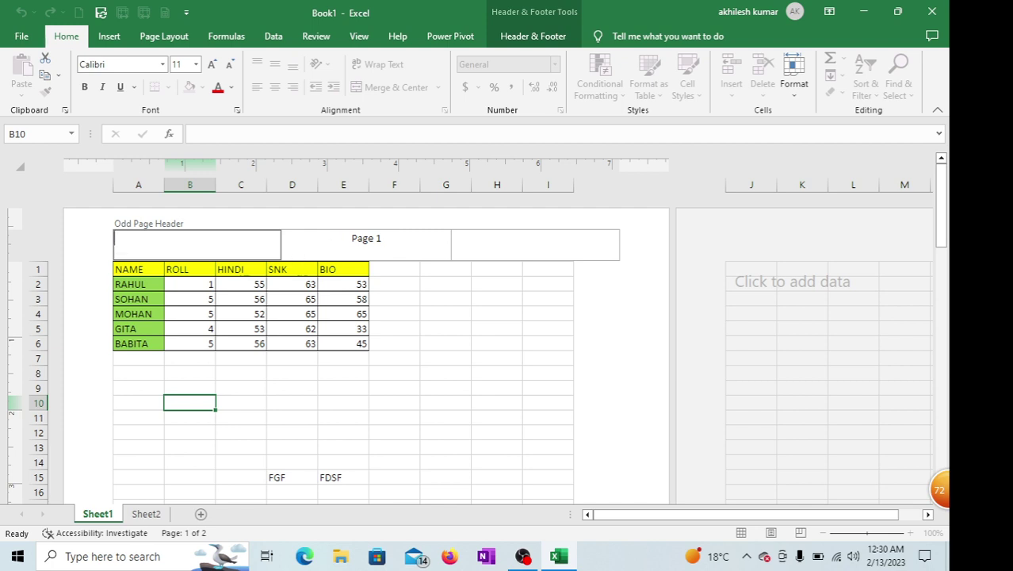
key("Tab")
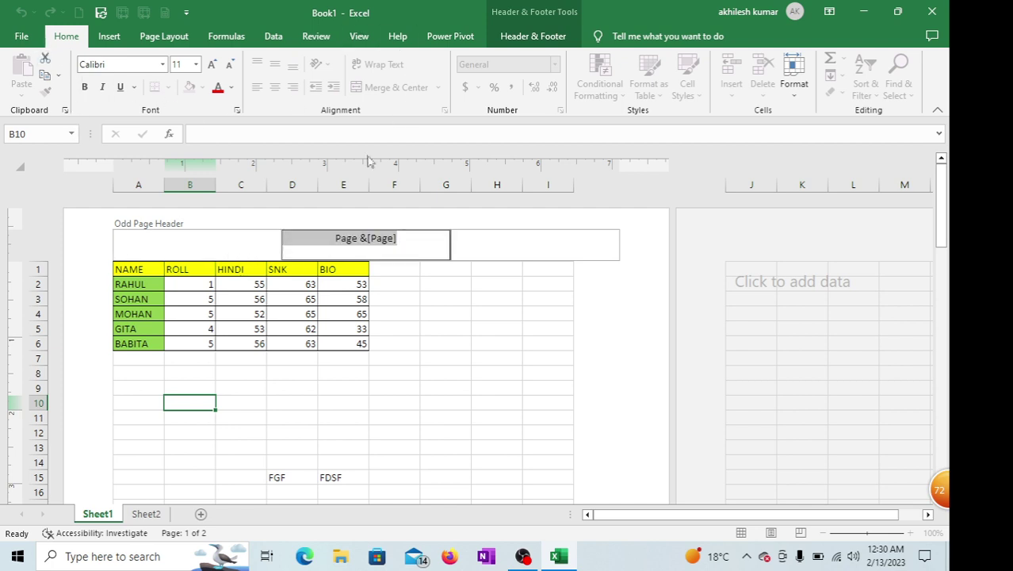
Open the Footer presets gallery and close it without choosing a footer
left_click(457, 37)
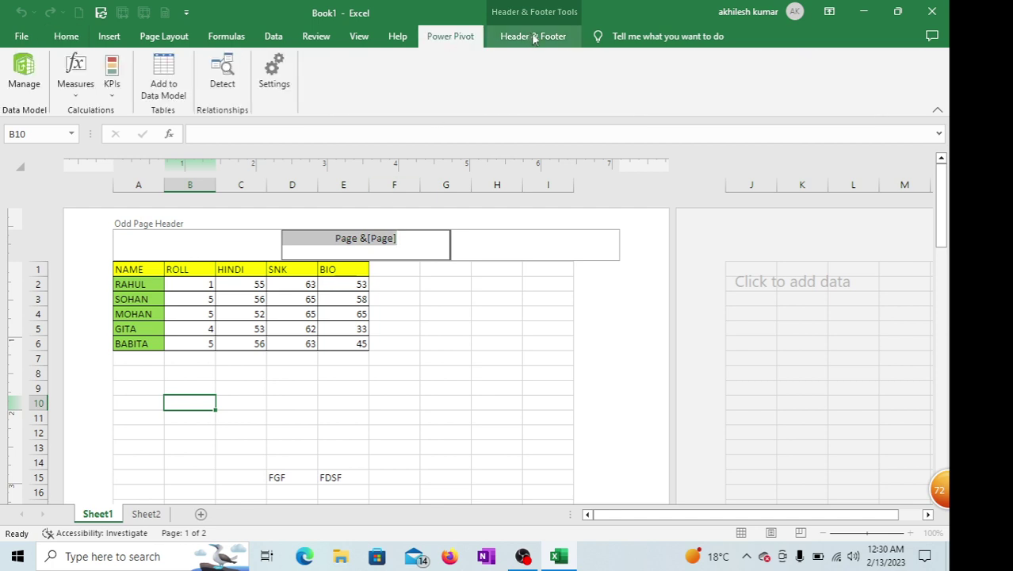
left_click(534, 37)
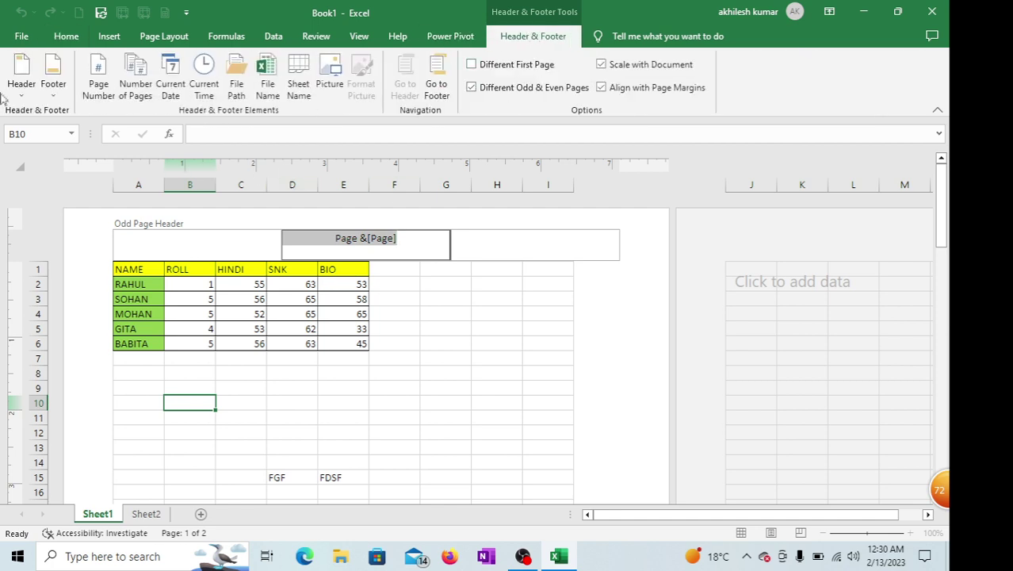
left_click(53, 83)
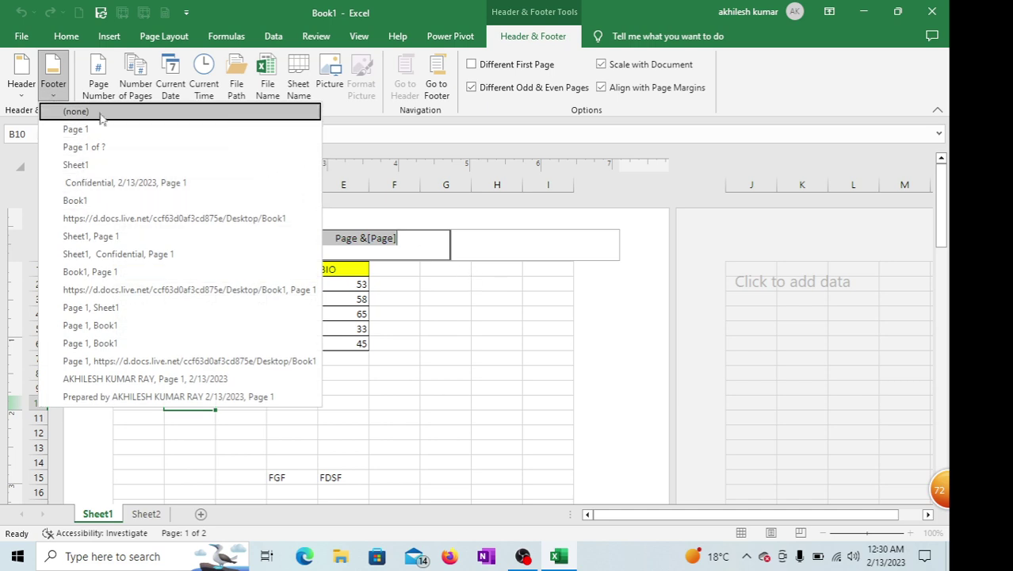
left_click(417, 257)
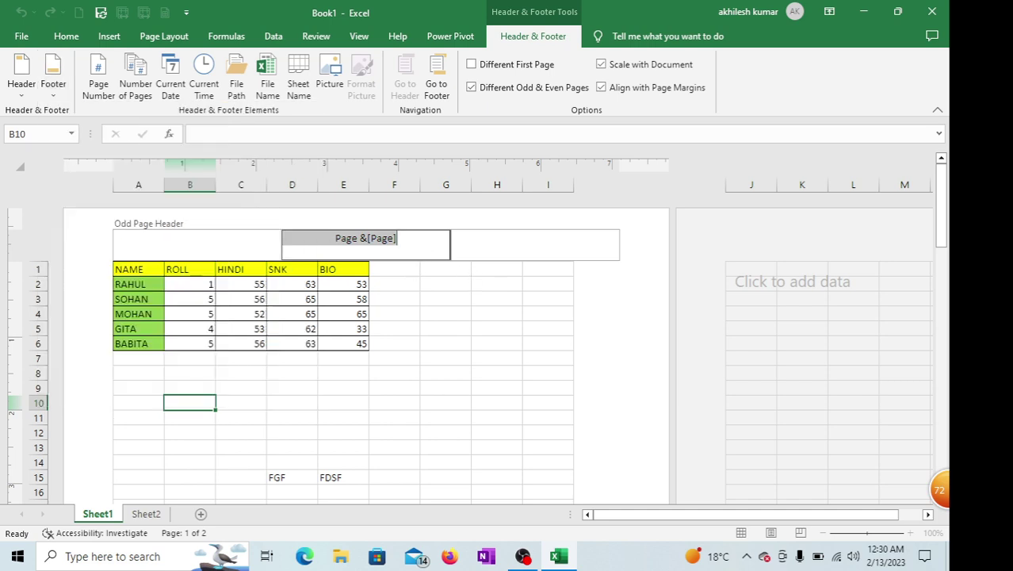
left_click(514, 253)
left_click(394, 250)
Insert a page number in the left header and the total page count in the centre
left_click(201, 247)
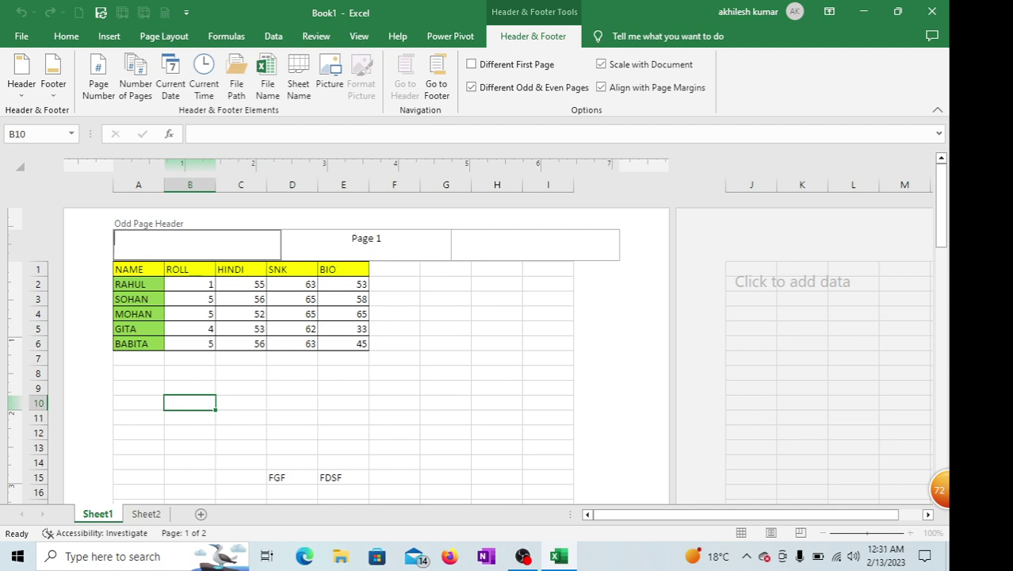
left_click(103, 91)
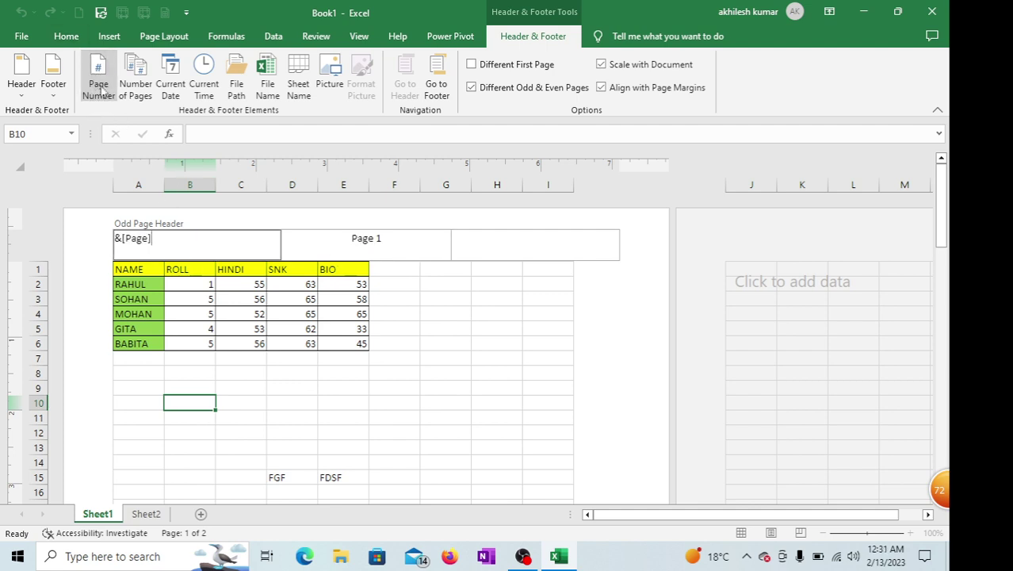
left_click(401, 247)
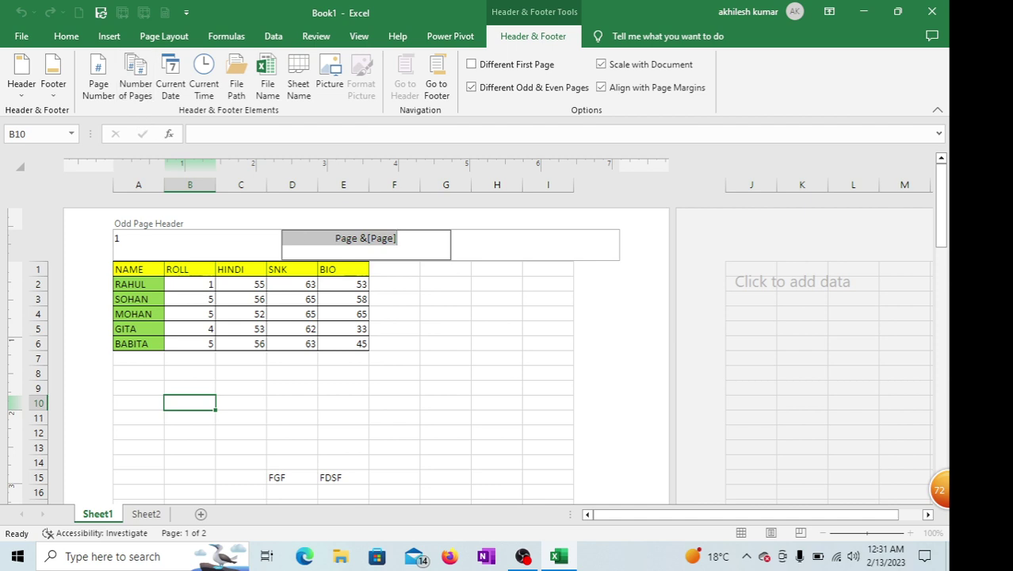
key("BackSpace")
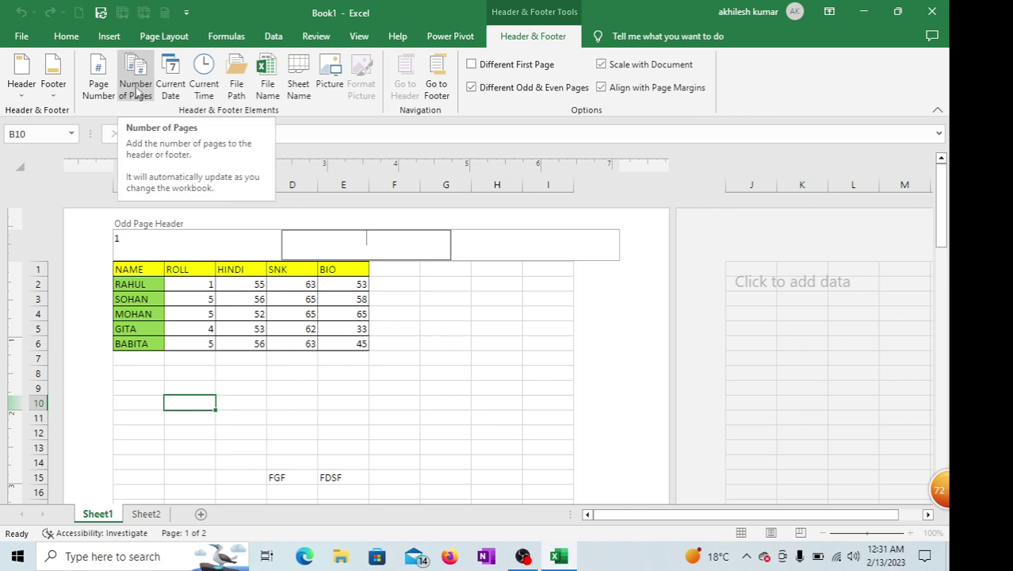
left_click(137, 94)
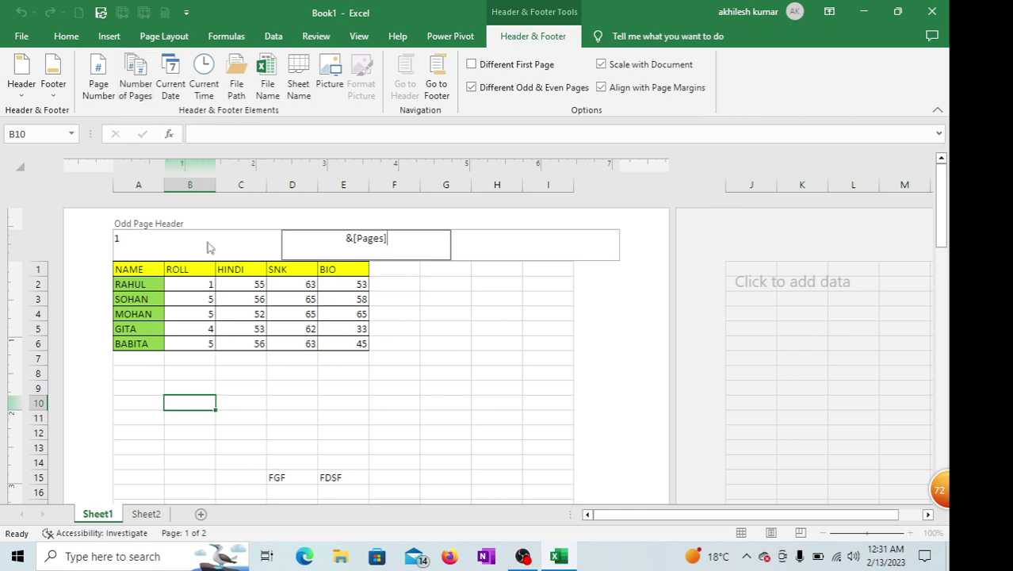
left_click(491, 251)
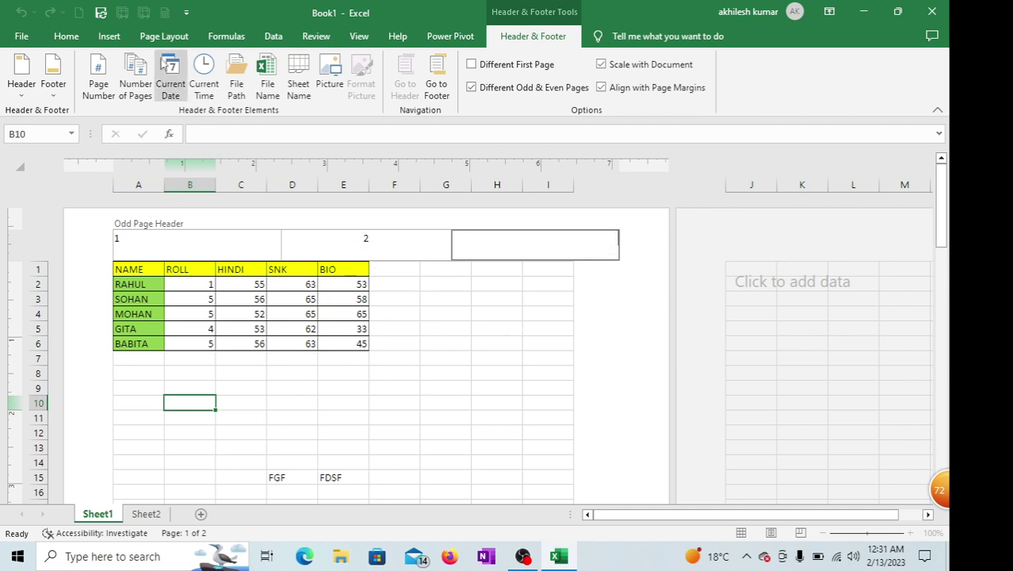
Delete the page count from the centre header and the page number from the left
left_click(381, 251)
key("Delete")
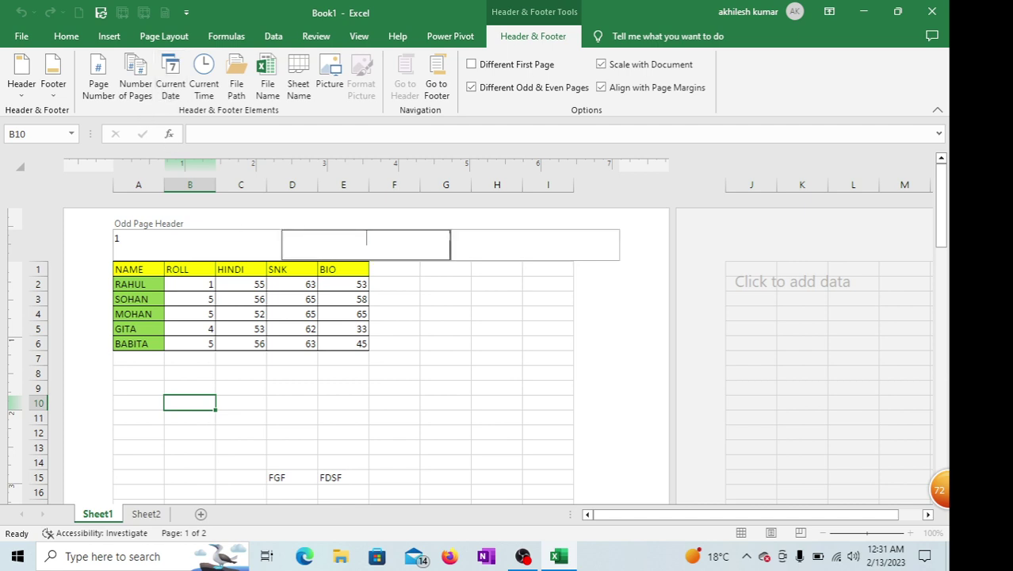
left_click(151, 248)
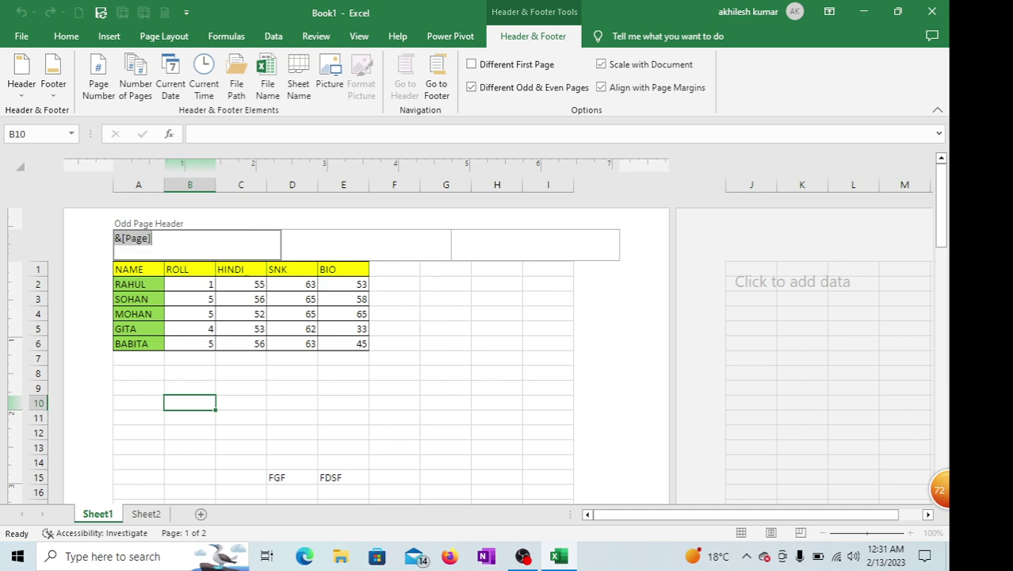
key("Delete")
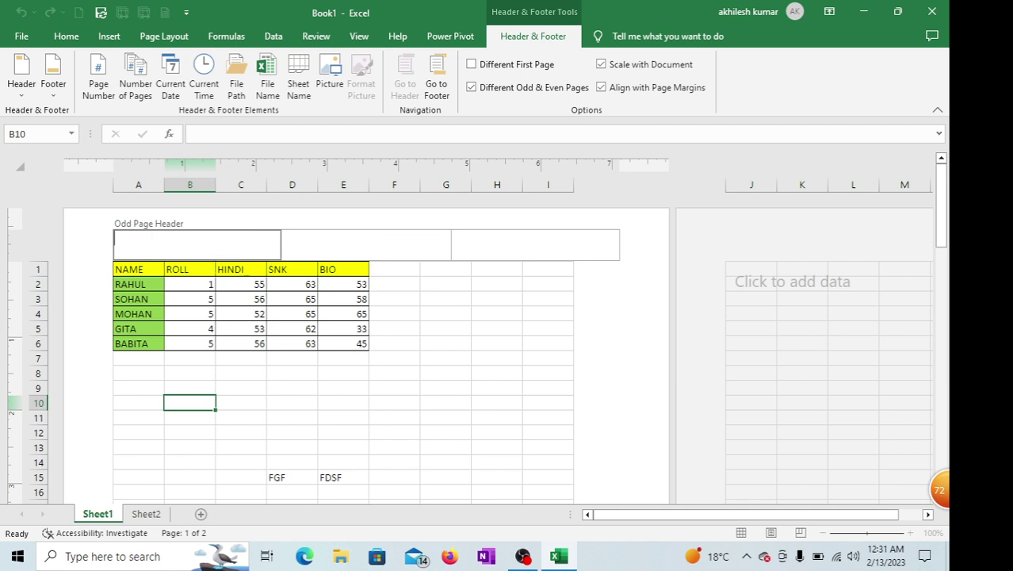
Insert today's date in the centre and the current time on the right, then delete the date
left_click(324, 250)
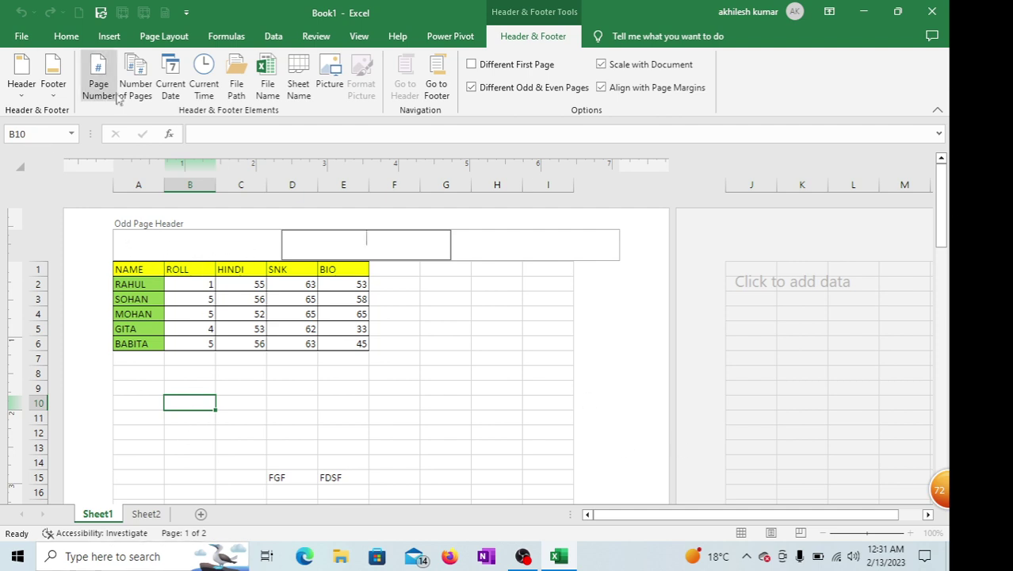
left_click(178, 95)
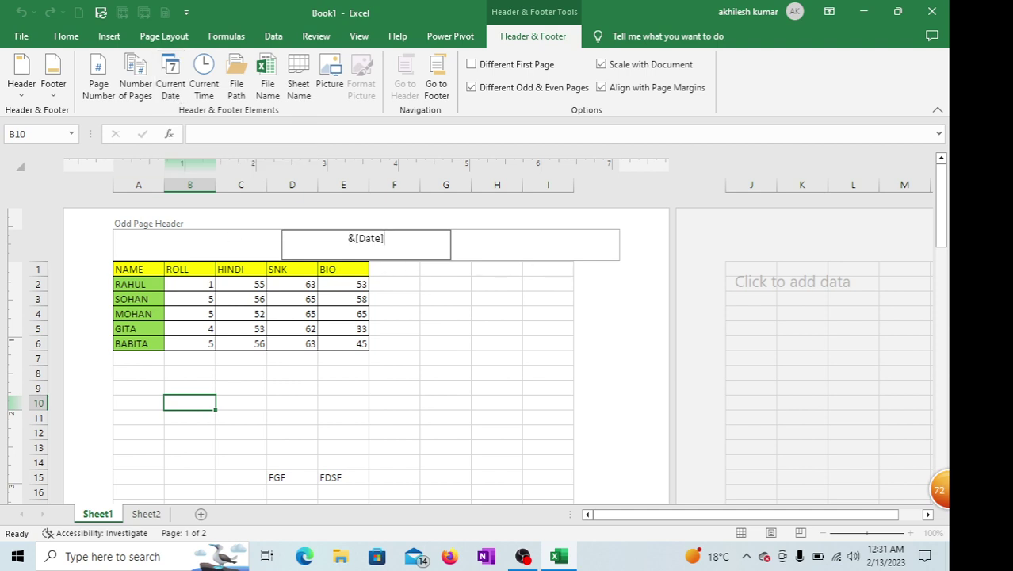
left_click(516, 250)
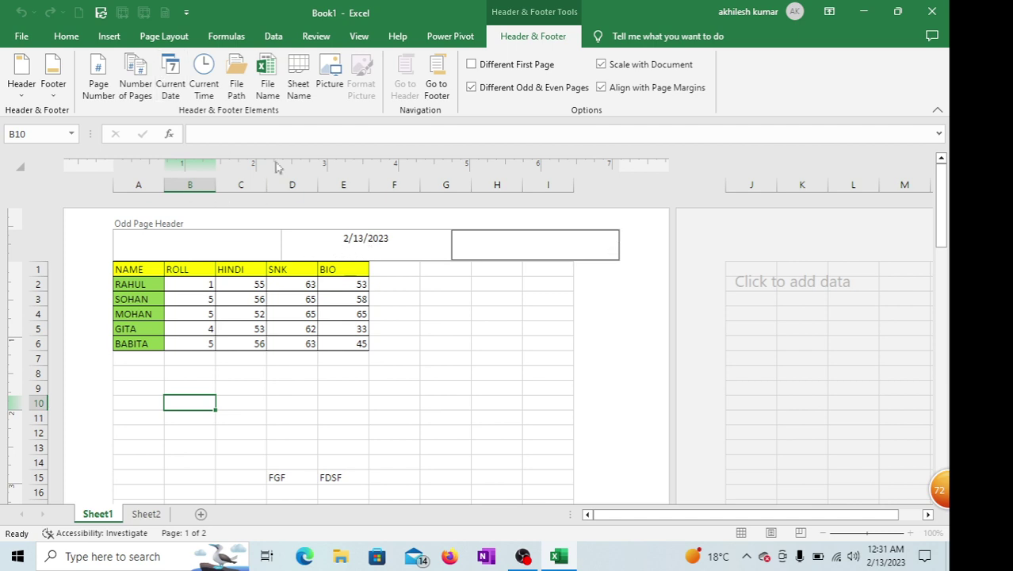
left_click(205, 89)
left_click(346, 246)
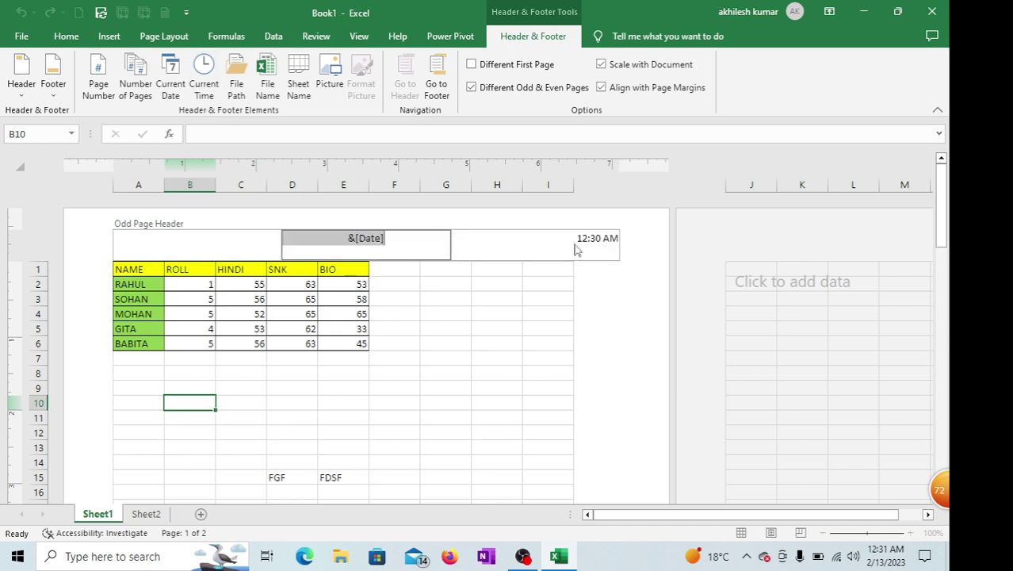
left_click_drag(384, 237, 283, 238)
key("BackSpace")
left_click(269, 240)
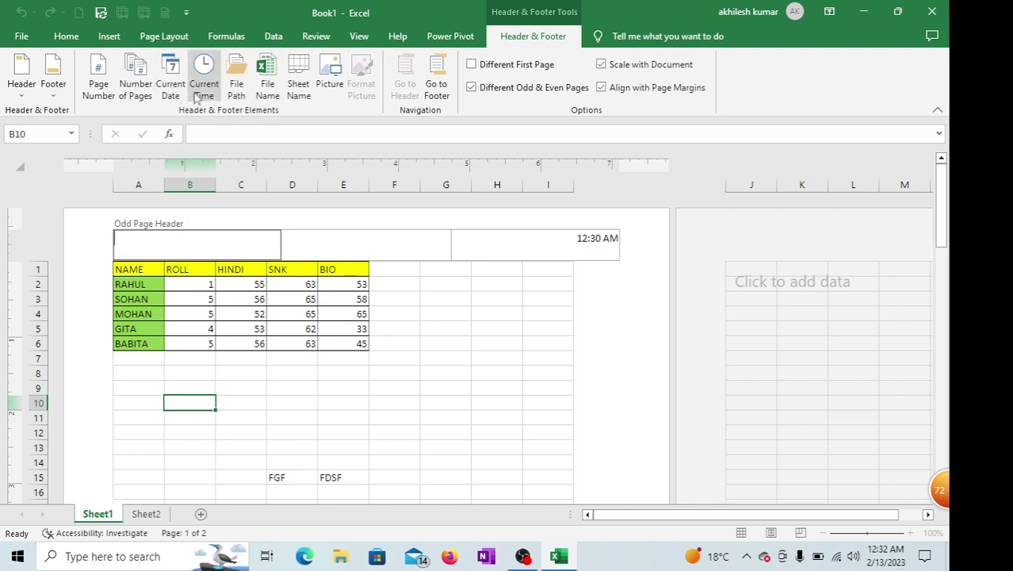
Insert the file path in the left header section, then delete it
left_click(239, 87)
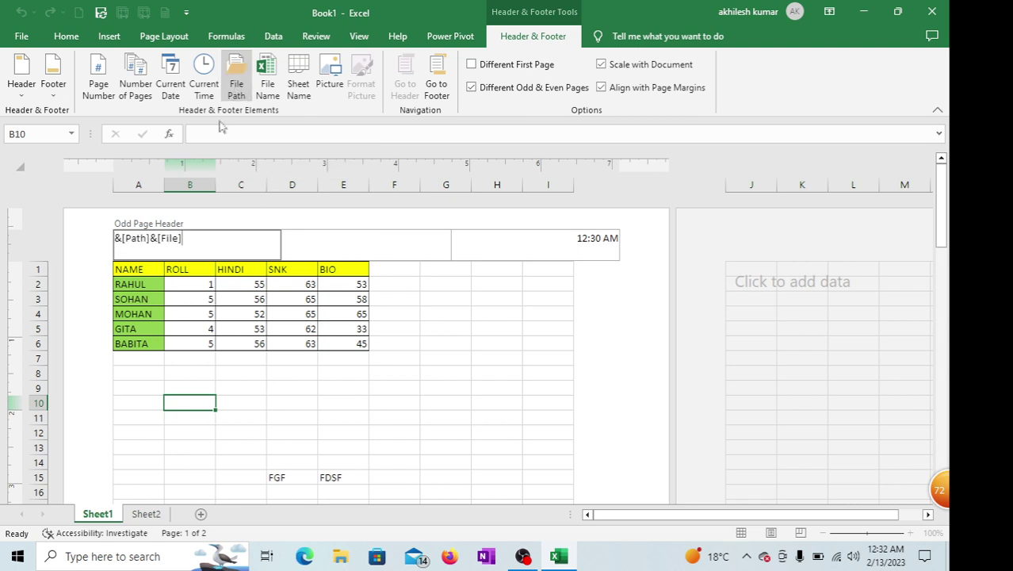
left_click(349, 246)
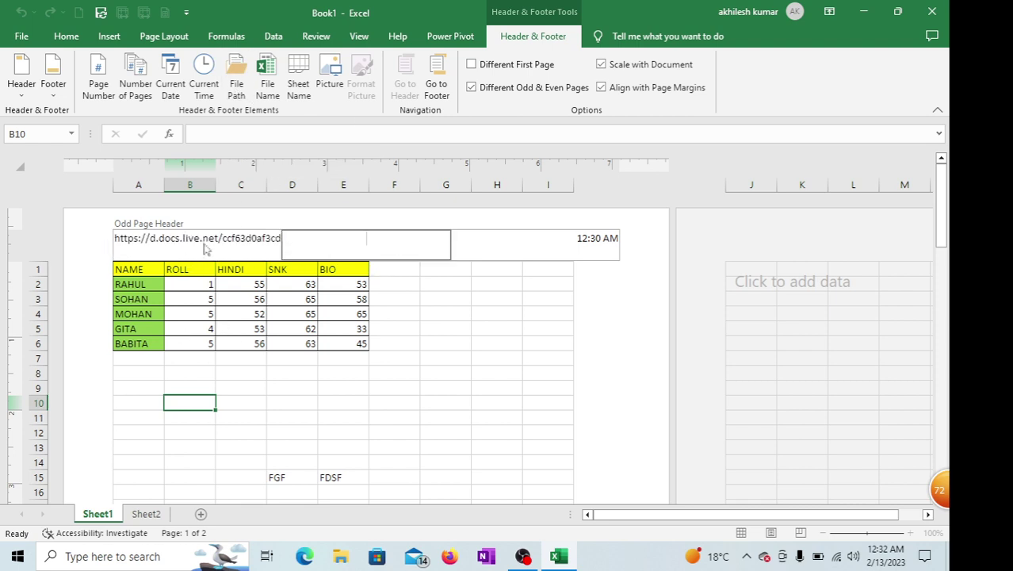
left_click(265, 241)
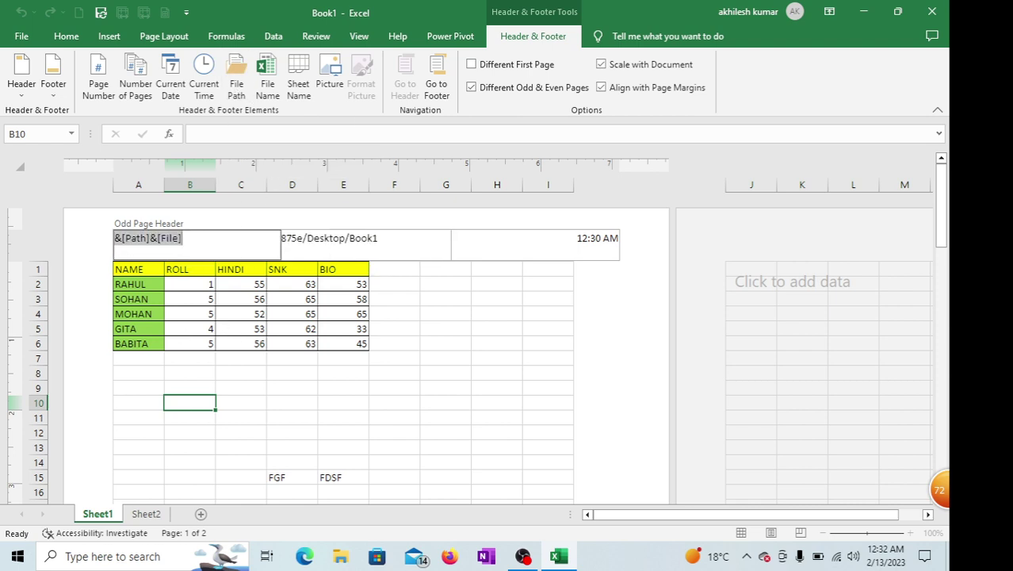
left_click(306, 242)
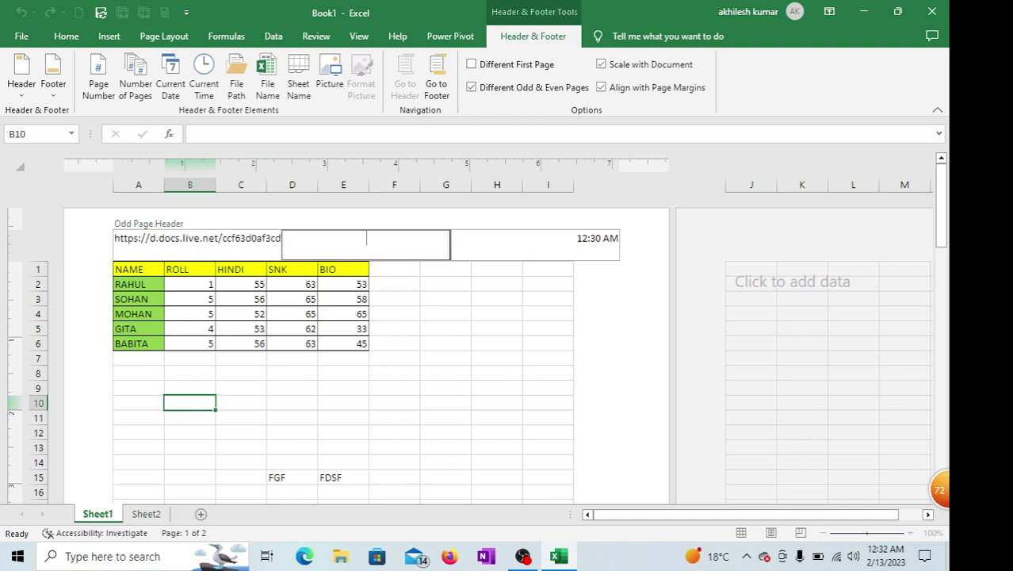
left_click(237, 242)
key("Delete")
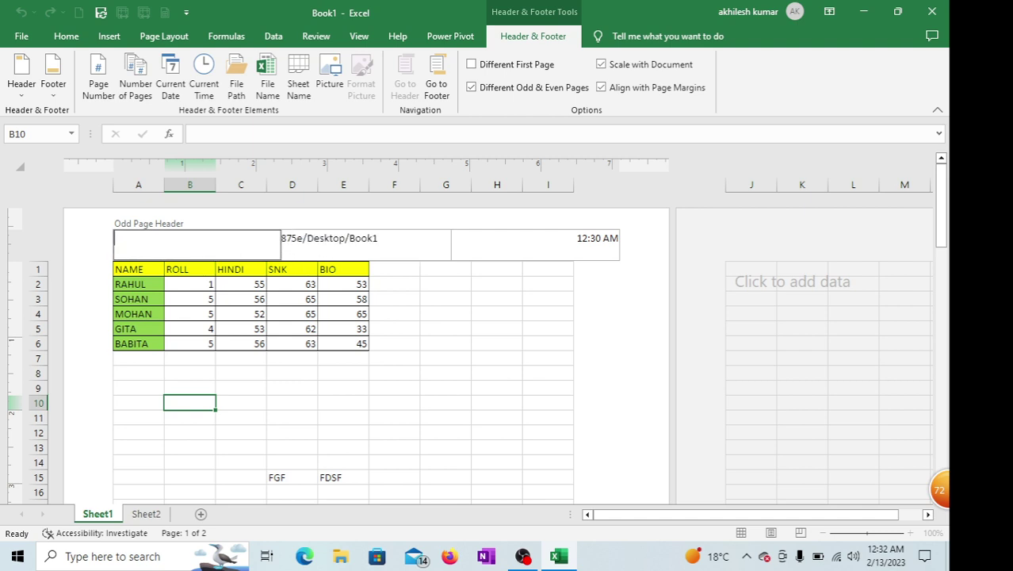
Insert the file name Book1 in the centre header section, then delete it
left_click(359, 244)
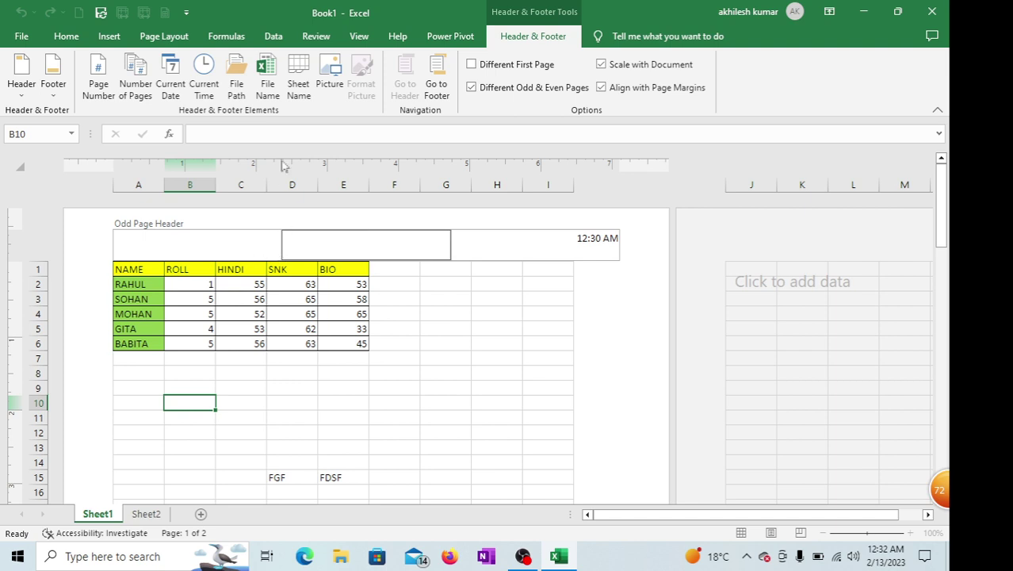
left_click(268, 89)
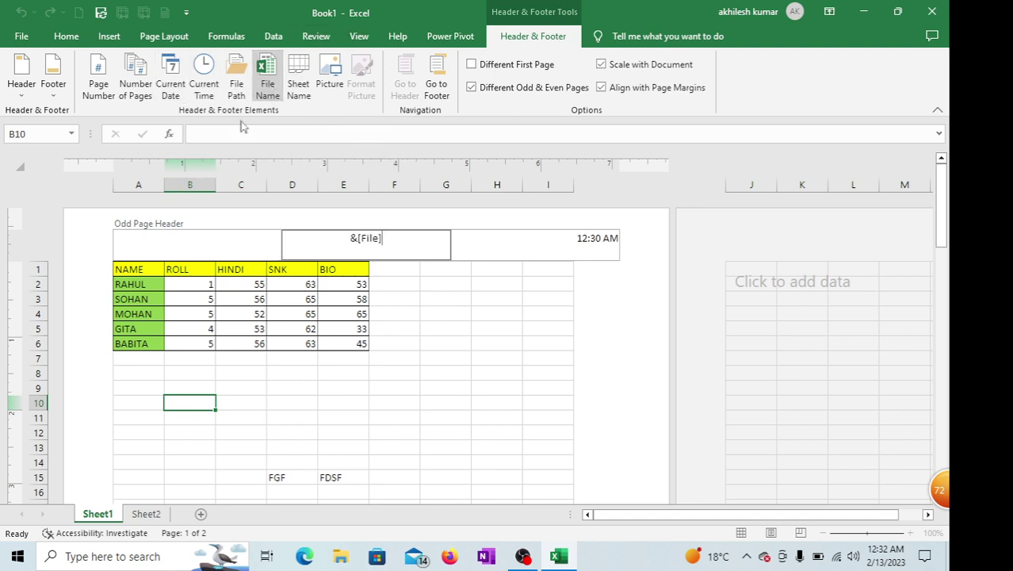
left_click(504, 251)
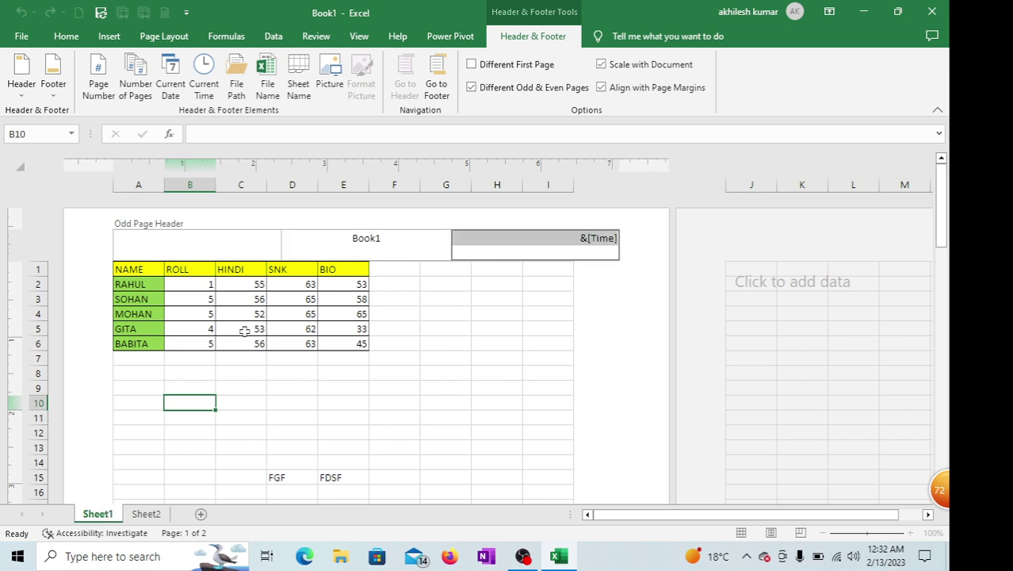
left_click(384, 251)
key("Delete")
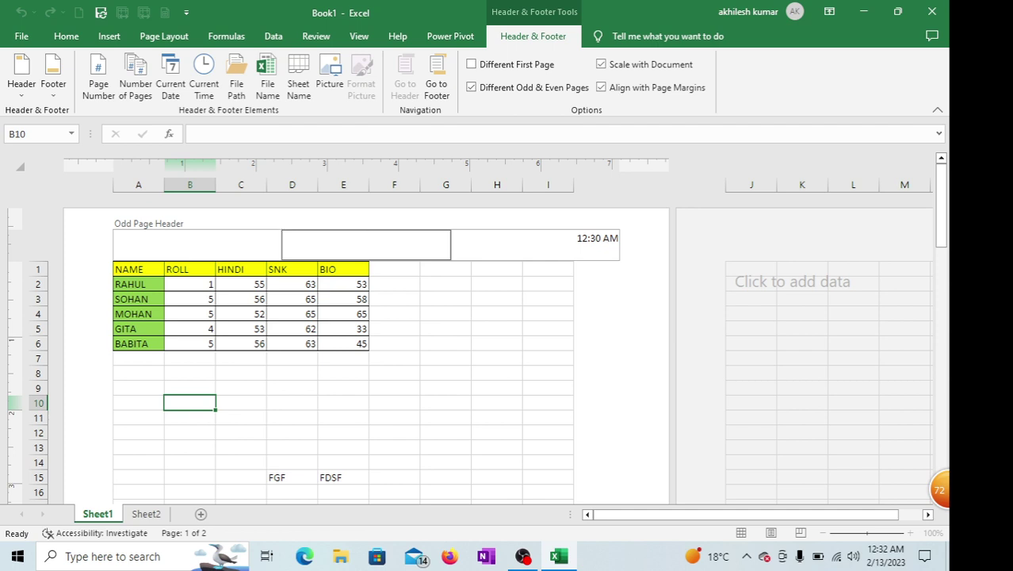
Put the sheet name Sheet1 in the centre header section
left_click(299, 93)
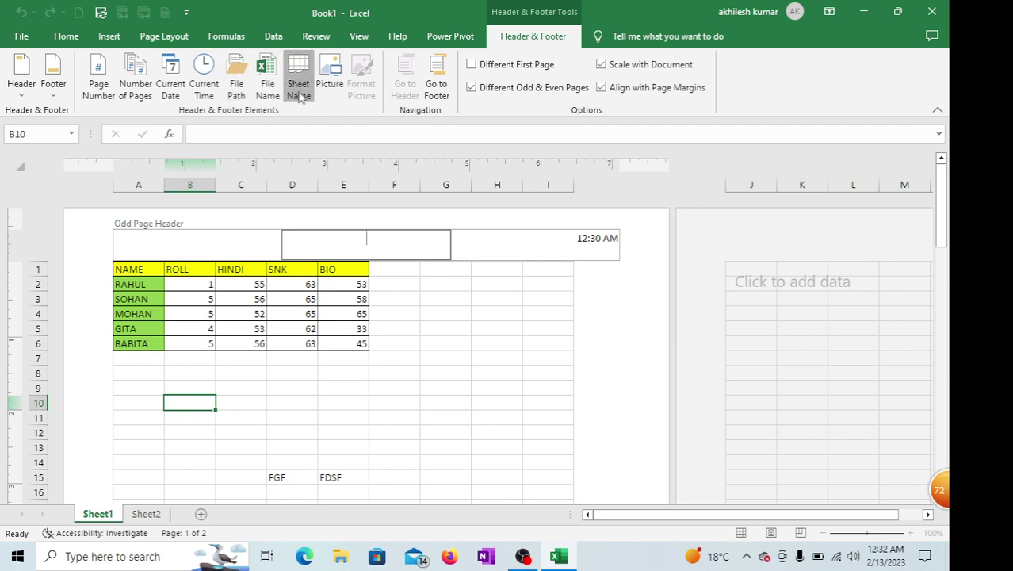
left_click(486, 256)
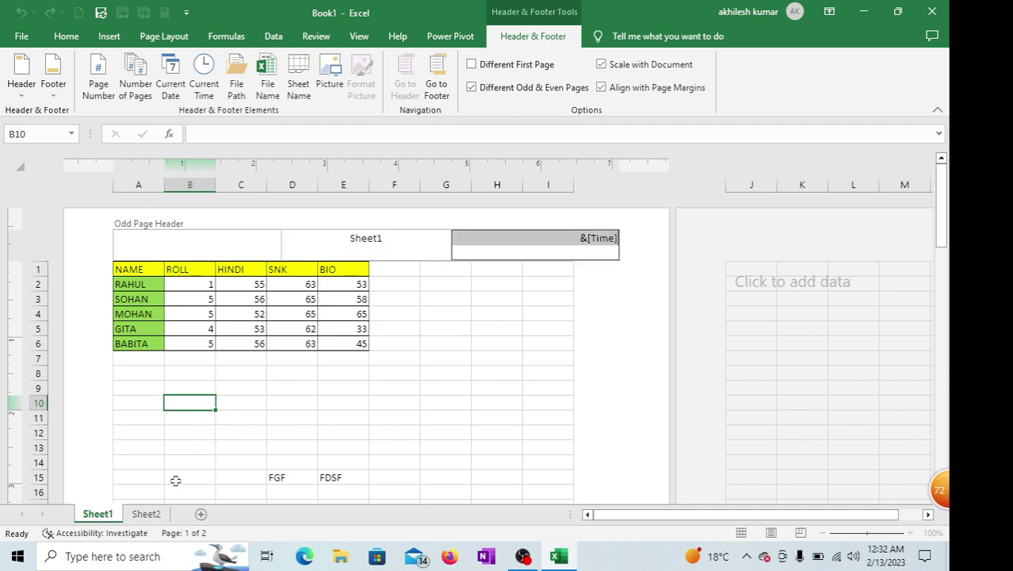
left_click(362, 248)
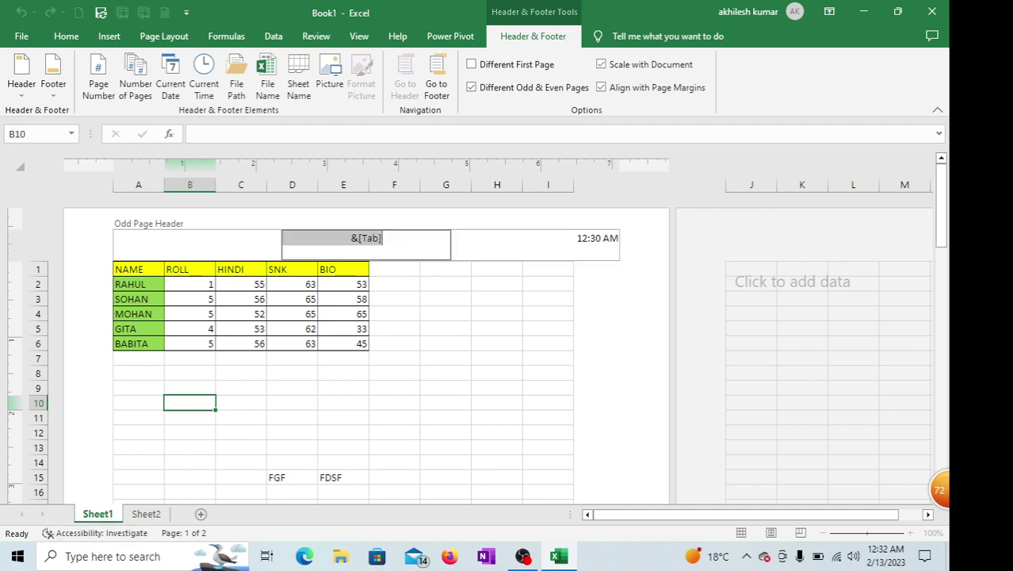
left_click(477, 255)
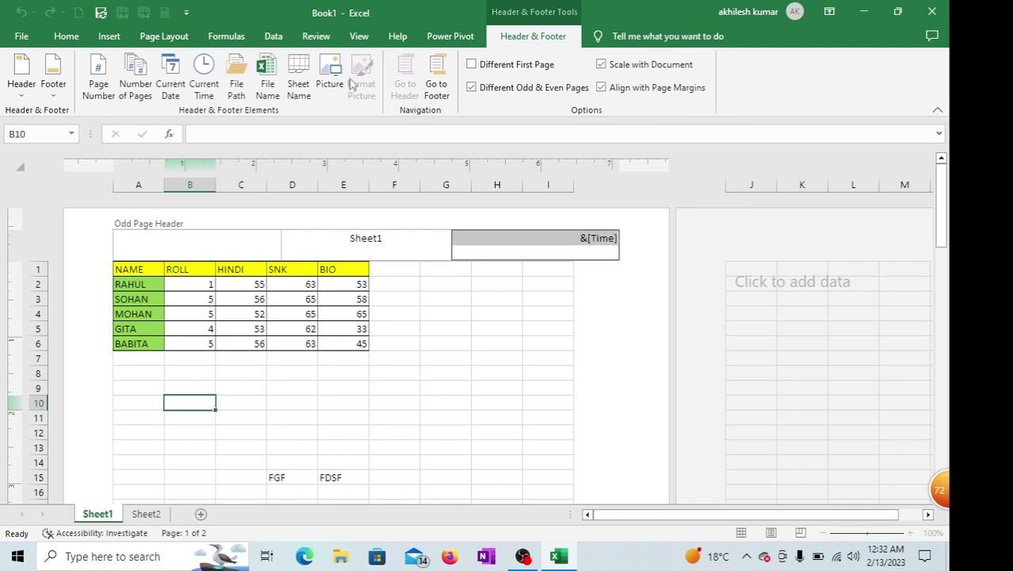
left_click(247, 246)
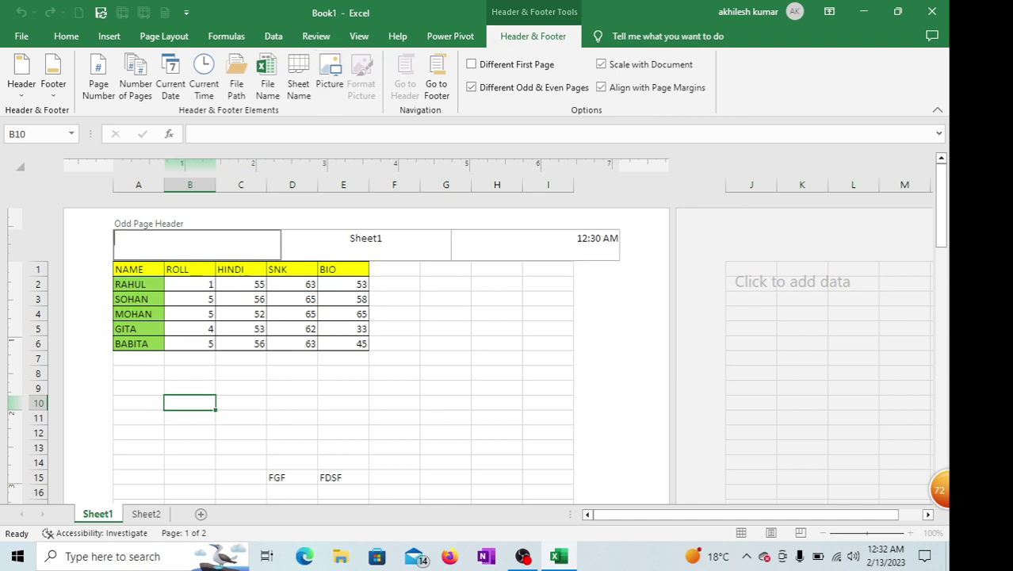
Insert the PIC image from D:\Photo into the left header section
left_click(325, 87)
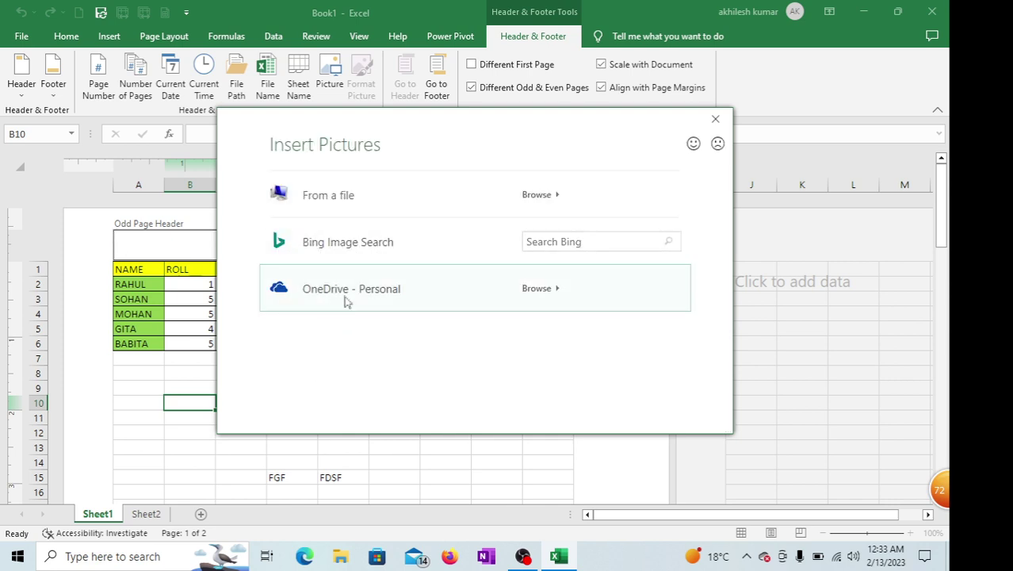
left_click(335, 202)
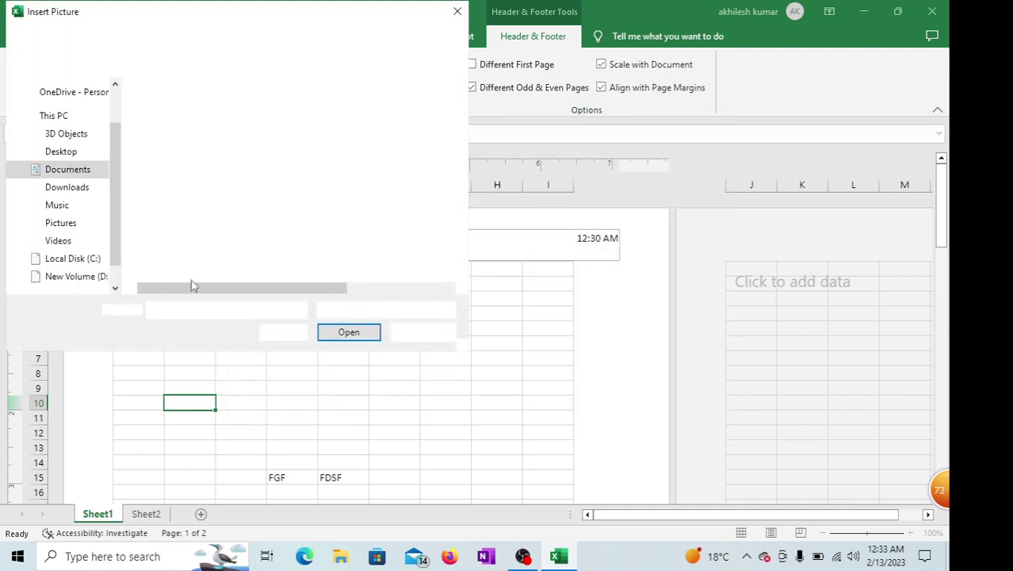
left_click(84, 279)
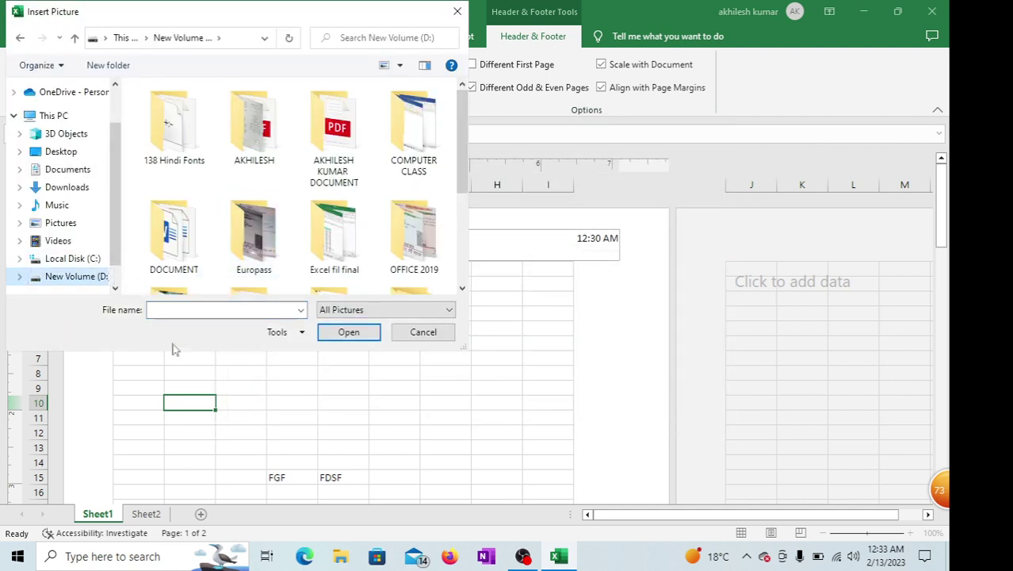
scroll(306, 217, "down", 3)
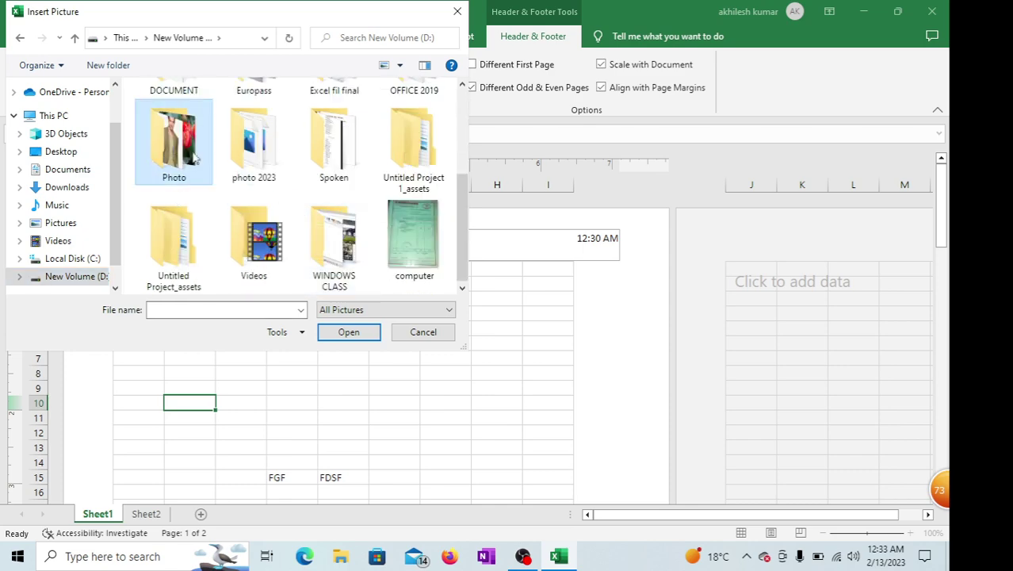
double_click(169, 135)
left_click(269, 255)
left_click(349, 333)
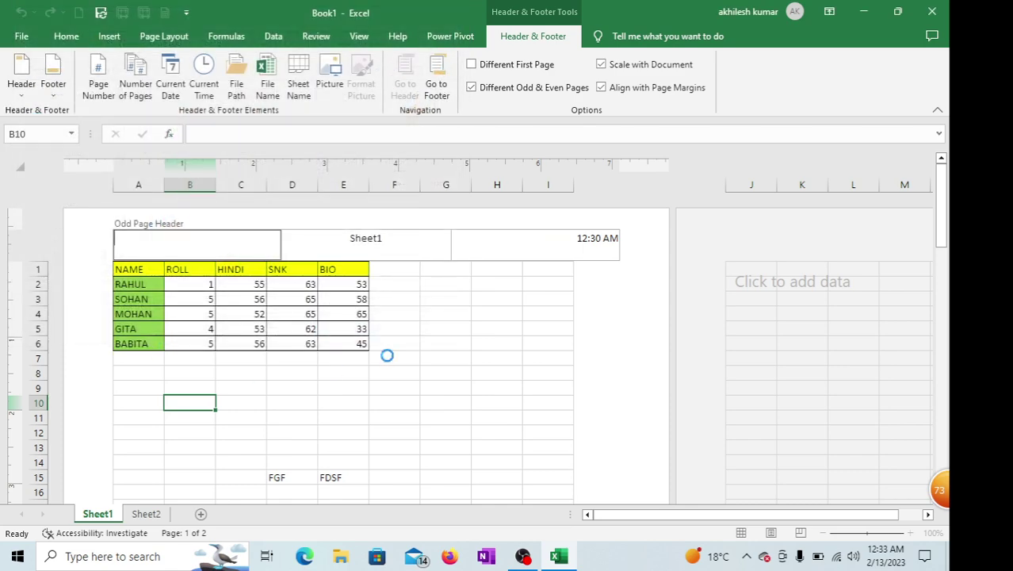
left_click(412, 248)
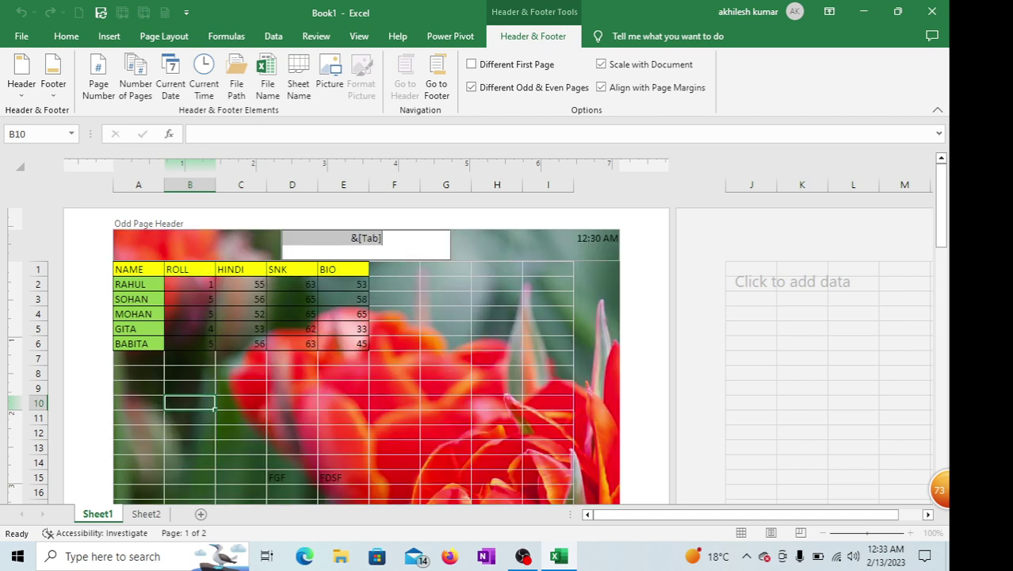
Delete the Sheet1 sheet-name field from the centre header
left_click(506, 256)
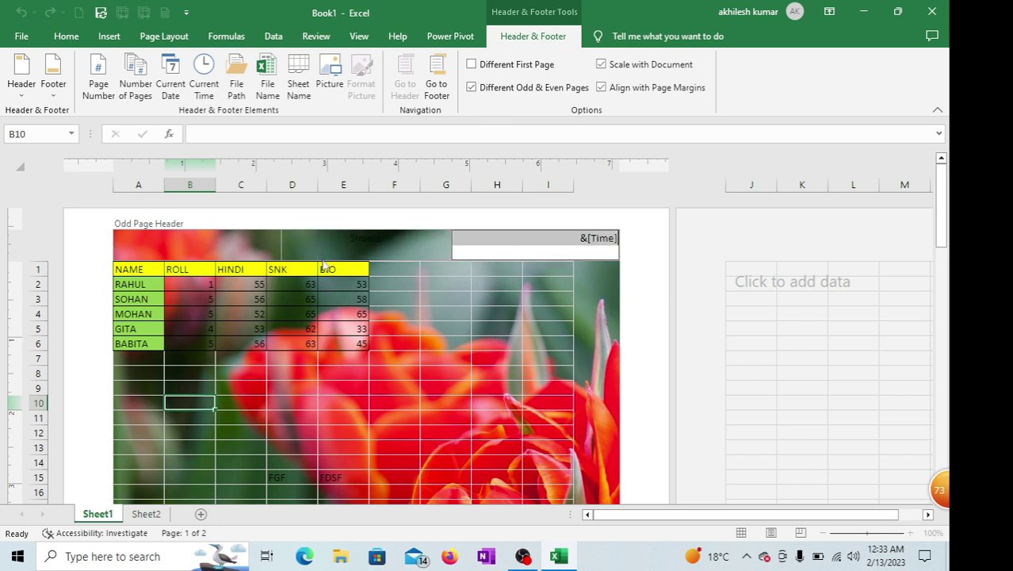
left_click(362, 245)
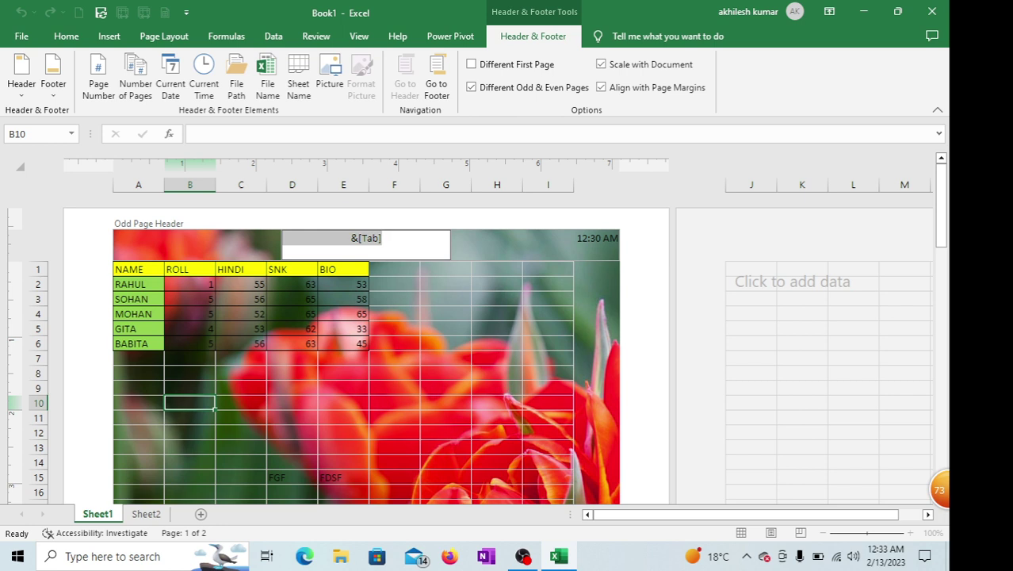
key("Delete")
Delete the flower picture field from the left header section
left_click(467, 245)
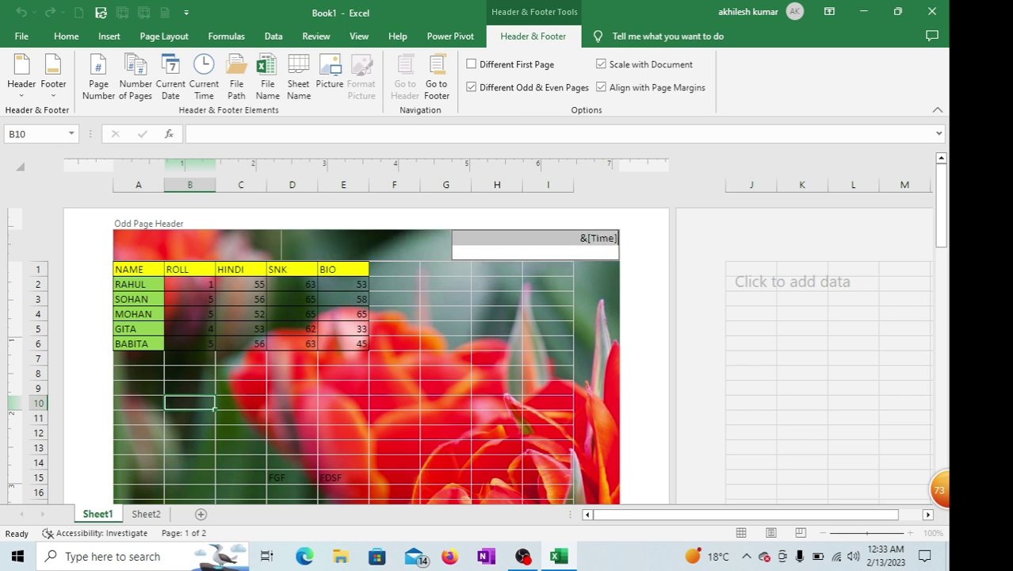
left_click(423, 251)
left_click(238, 246)
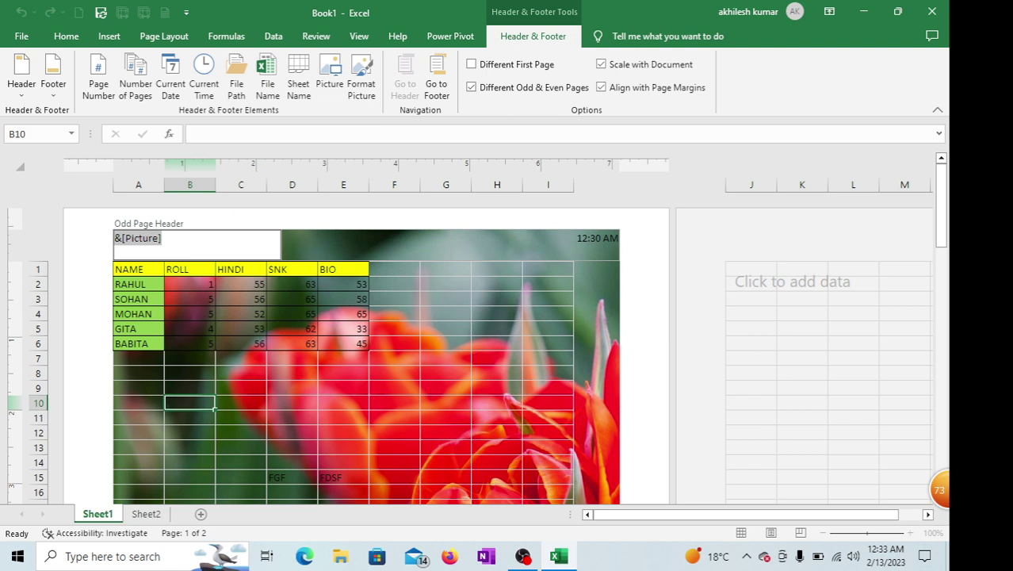
left_click(351, 251)
left_click(149, 243)
key("Delete")
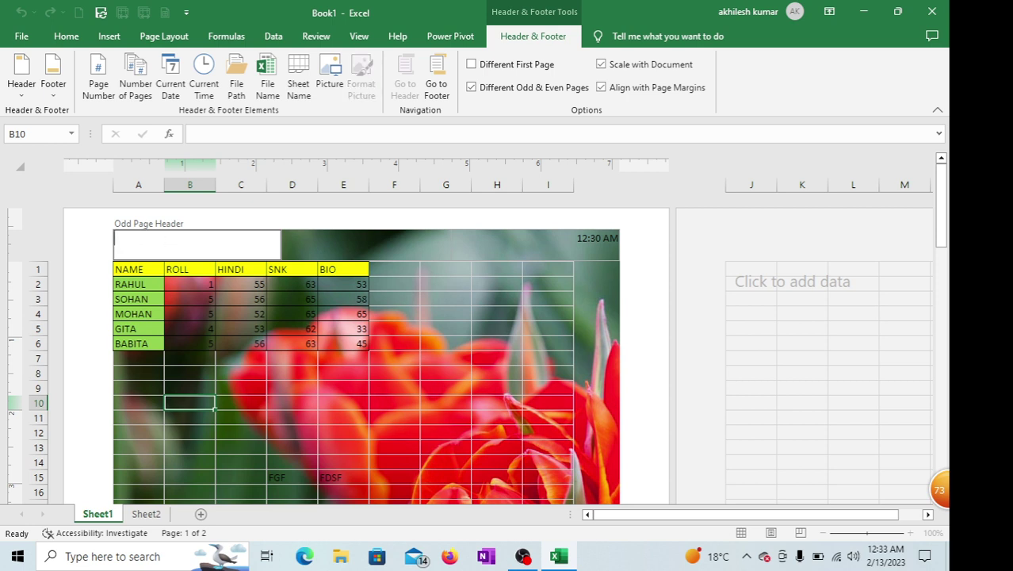
left_click(346, 248)
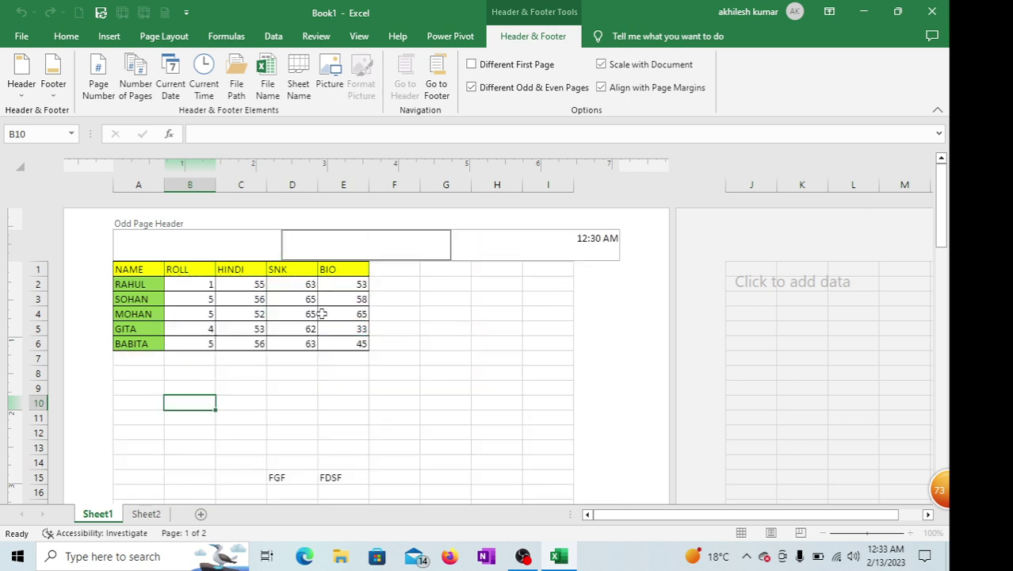
left_click(259, 255)
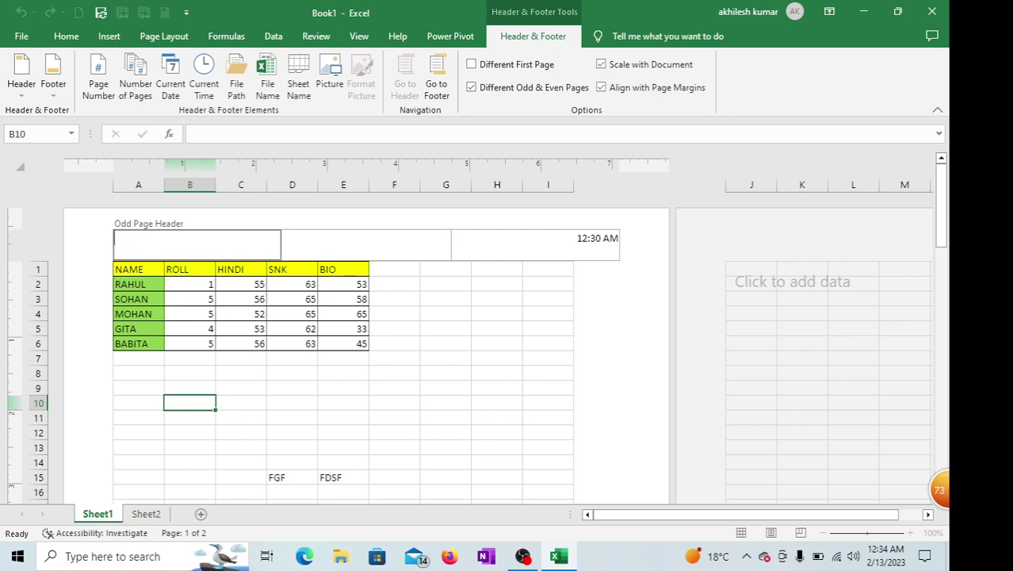
type("1")
Leave Different First Page off and turn Different Odd & Even Pages on
left_click(353, 241)
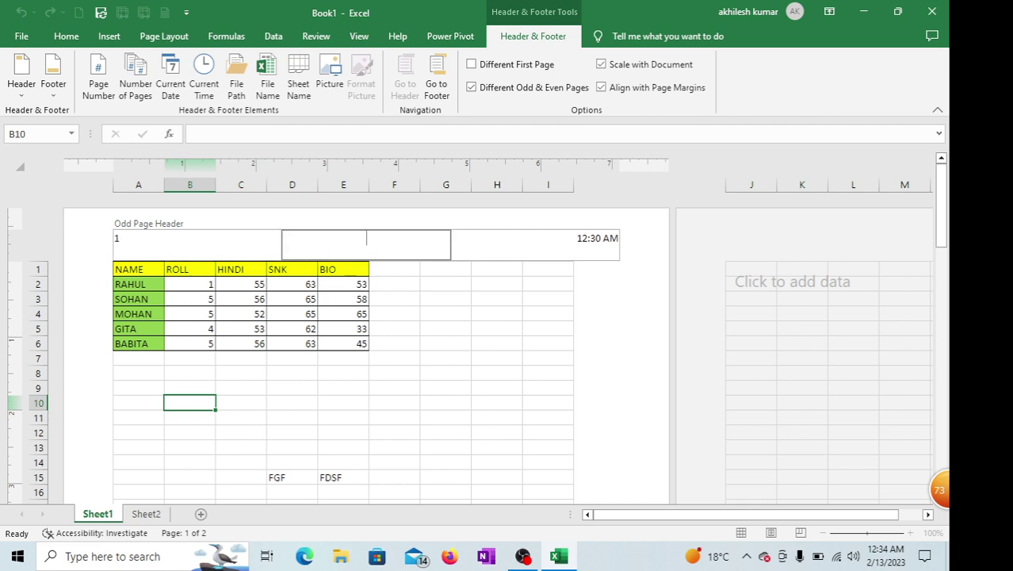
left_click(191, 244)
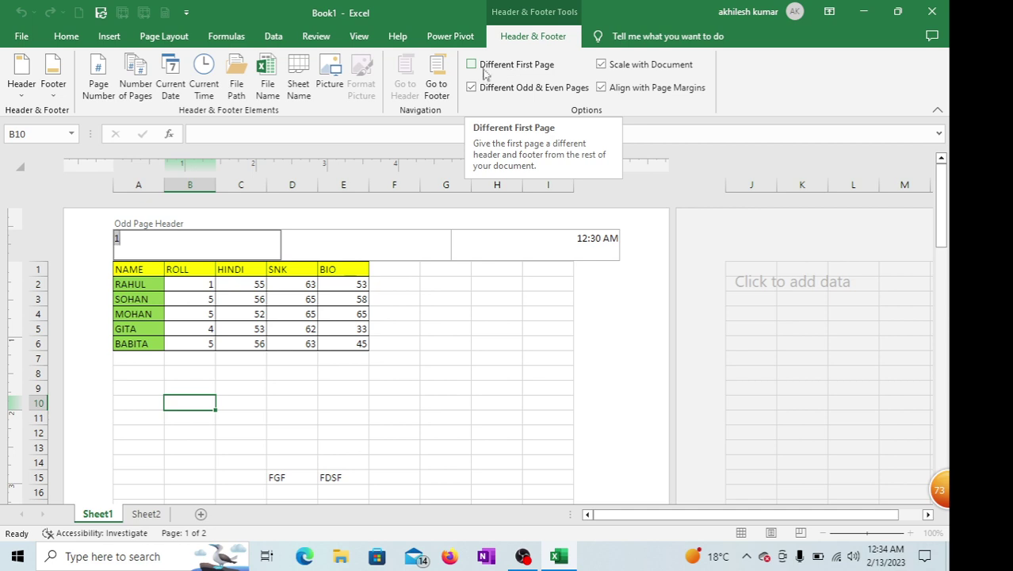
left_click(473, 65)
left_click(480, 69)
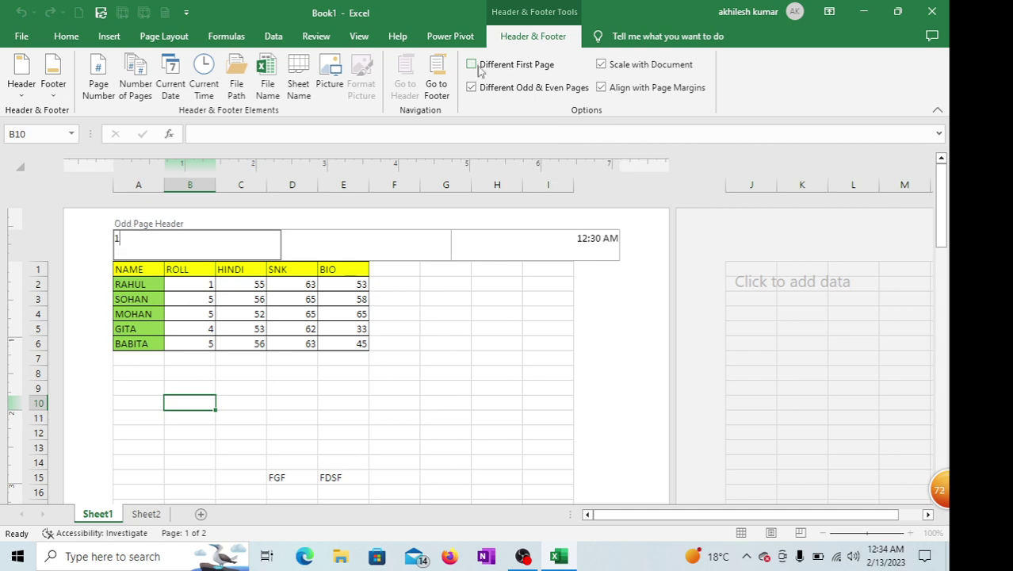
left_click(479, 69)
left_click(480, 68)
left_click(472, 65)
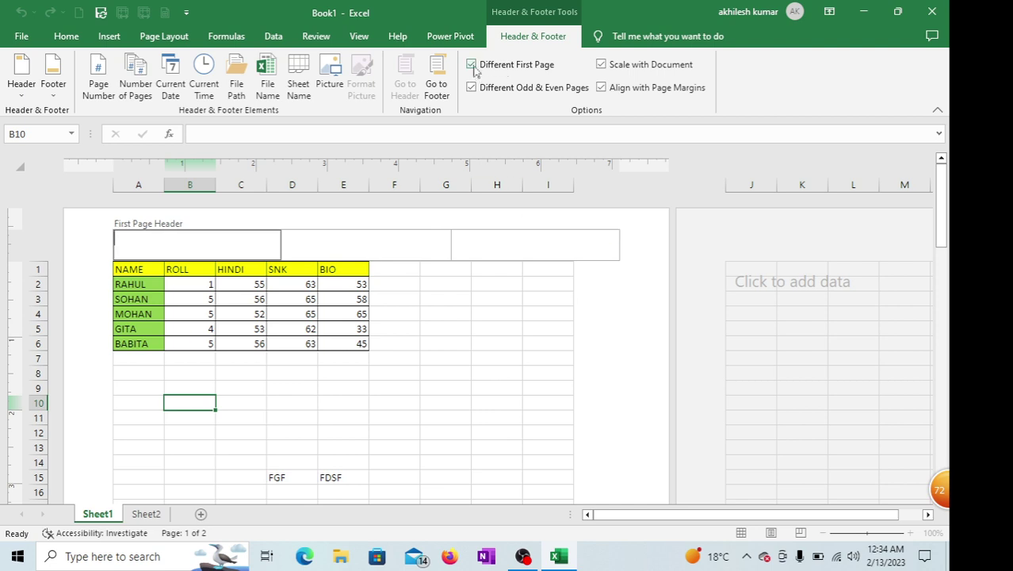
left_click(472, 65)
left_click(472, 88)
left_click(473, 89)
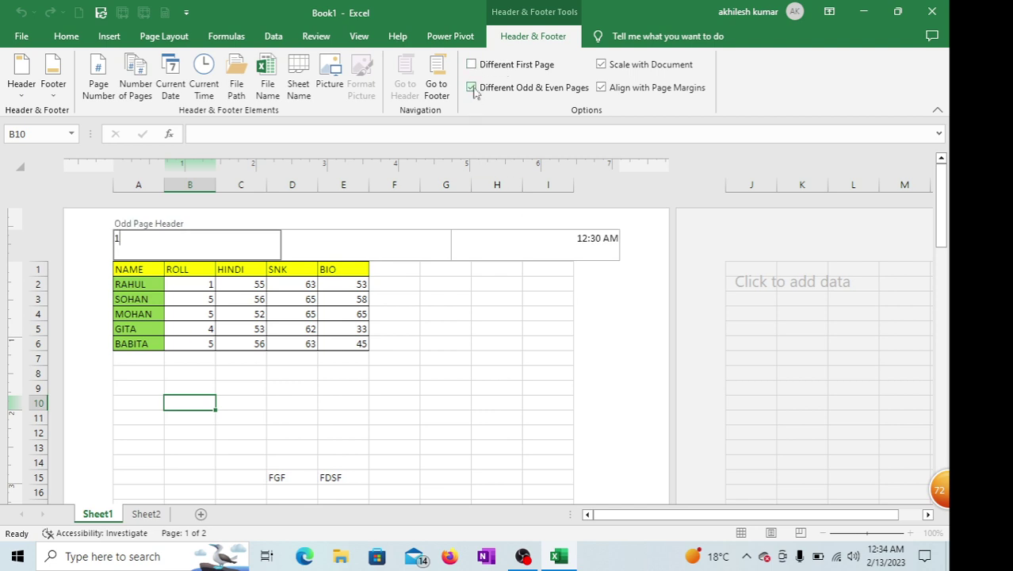
left_click(473, 88)
left_click(472, 88)
Turn on Scale with Document and turn off Align with Page Margins
left_click(602, 65)
left_click(602, 88)
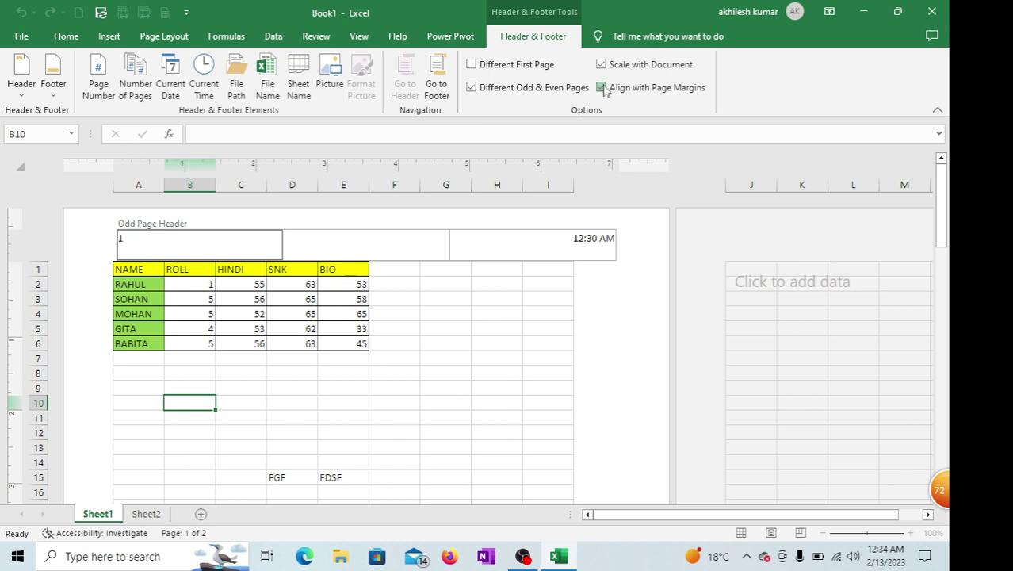
left_click(603, 88)
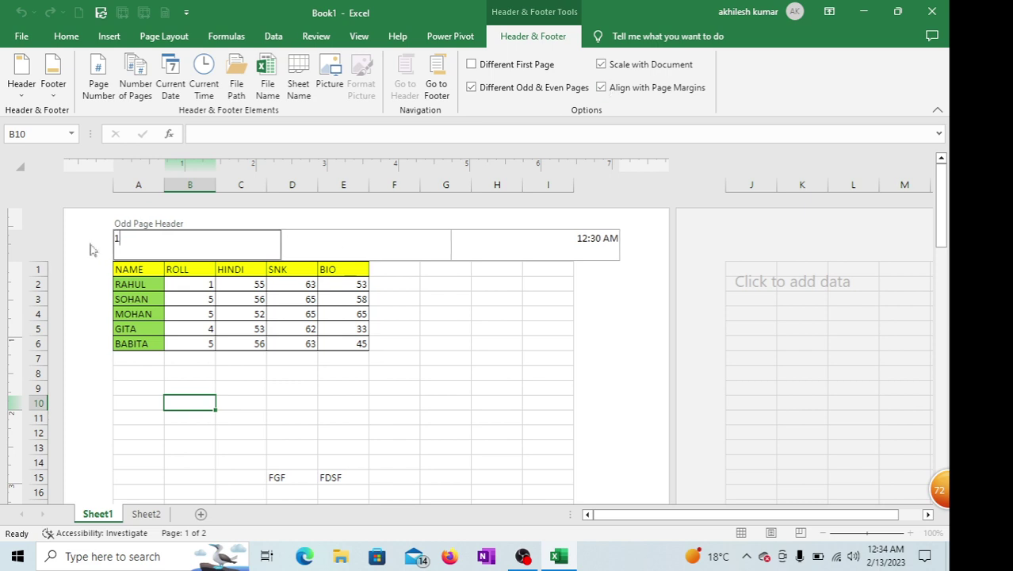
left_click(603, 88)
left_click(603, 88)
left_click(603, 88)
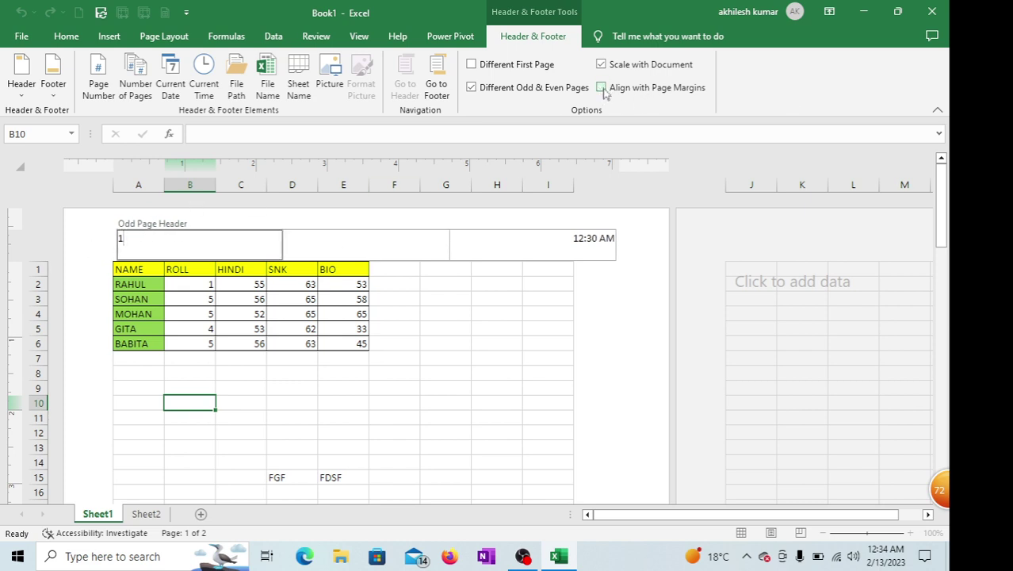
left_click(602, 88)
left_click(603, 88)
Apply the Page 1 of ? footer preset
left_click(349, 252)
left_click(184, 256)
left_click(52, 95)
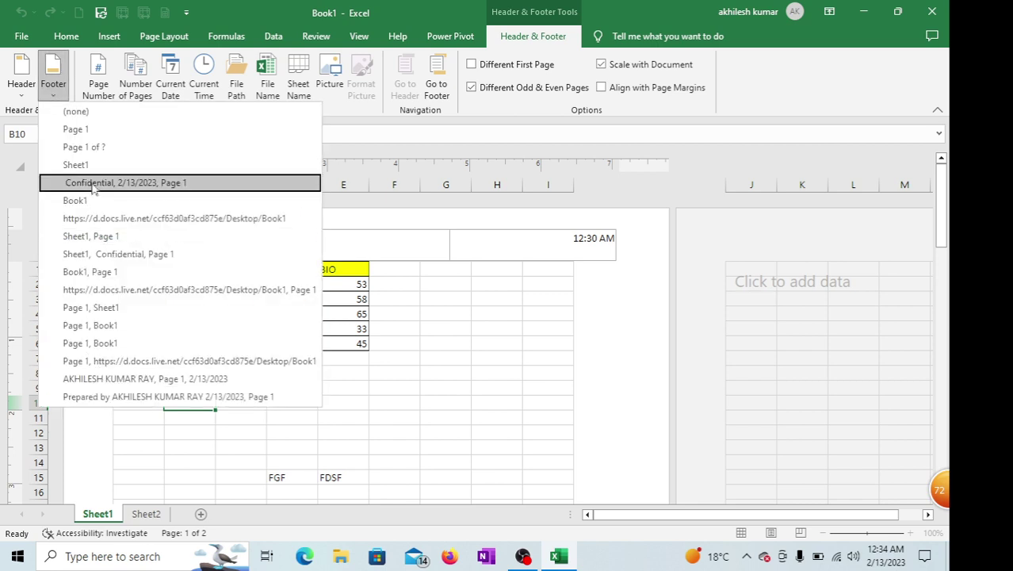
left_click(91, 149)
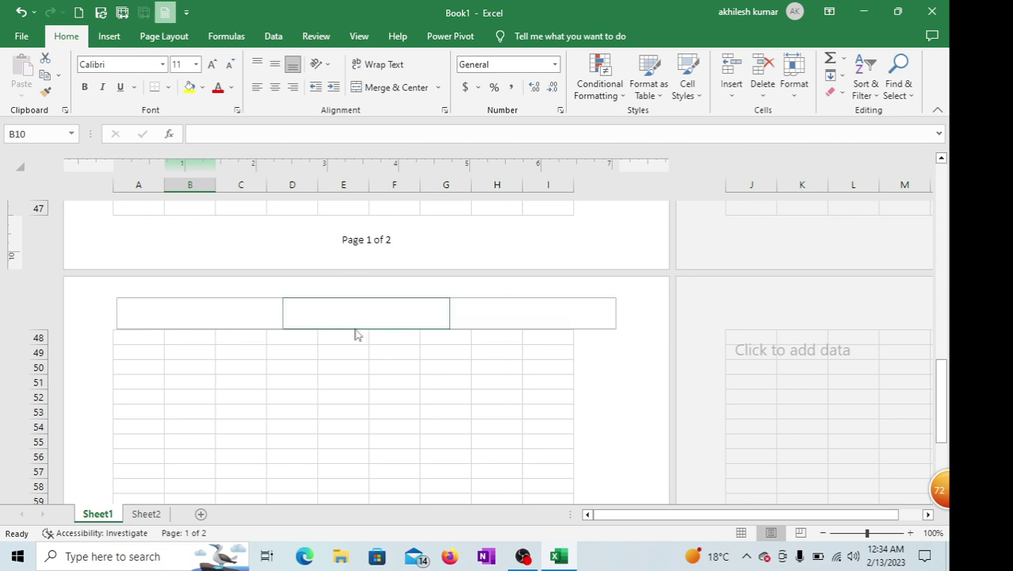
Delete the extra footer code so the centre footer shows only 1
left_click(360, 234)
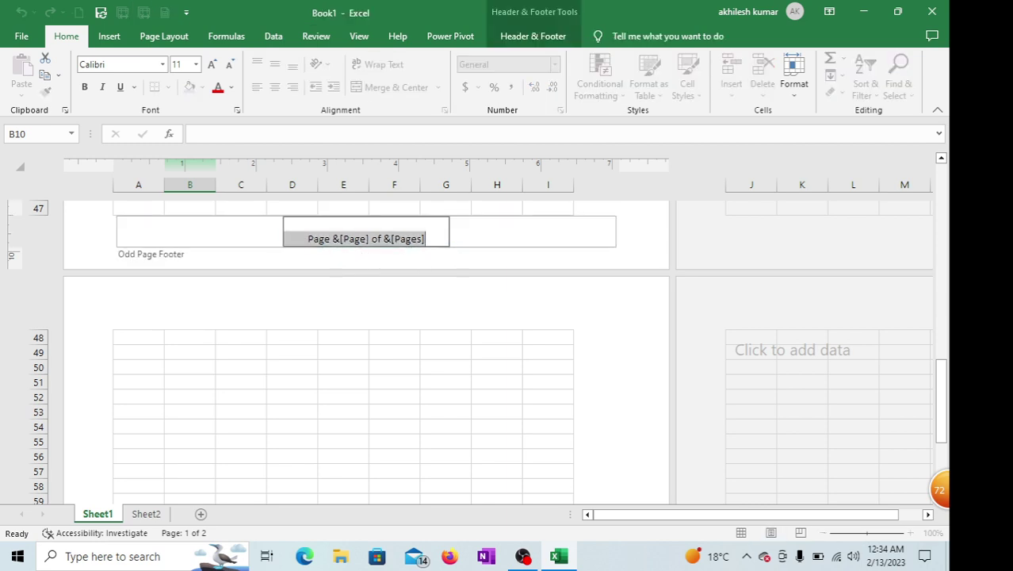
left_click_drag(365, 239, 492, 240)
key("Delete")
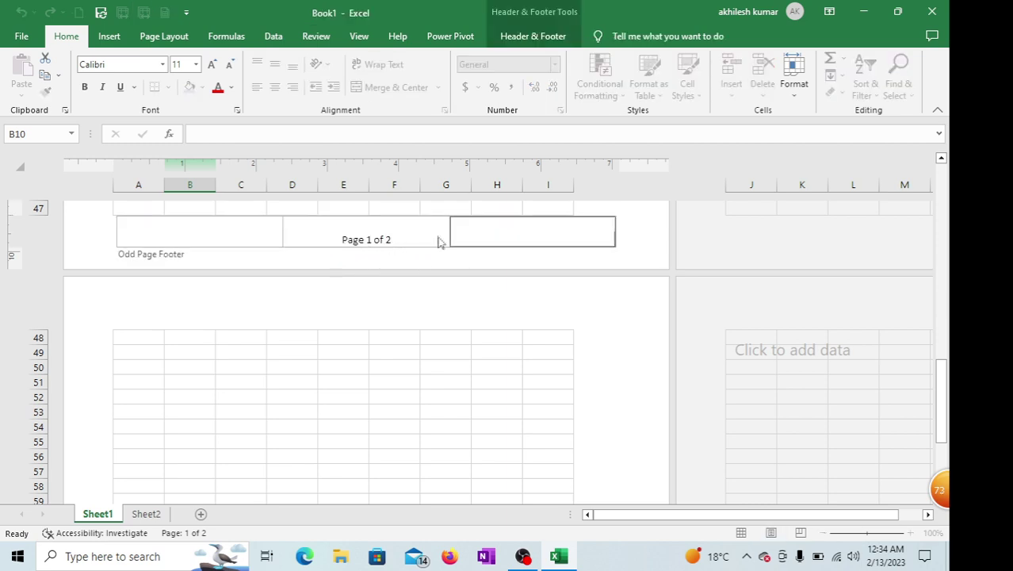
left_click(376, 238)
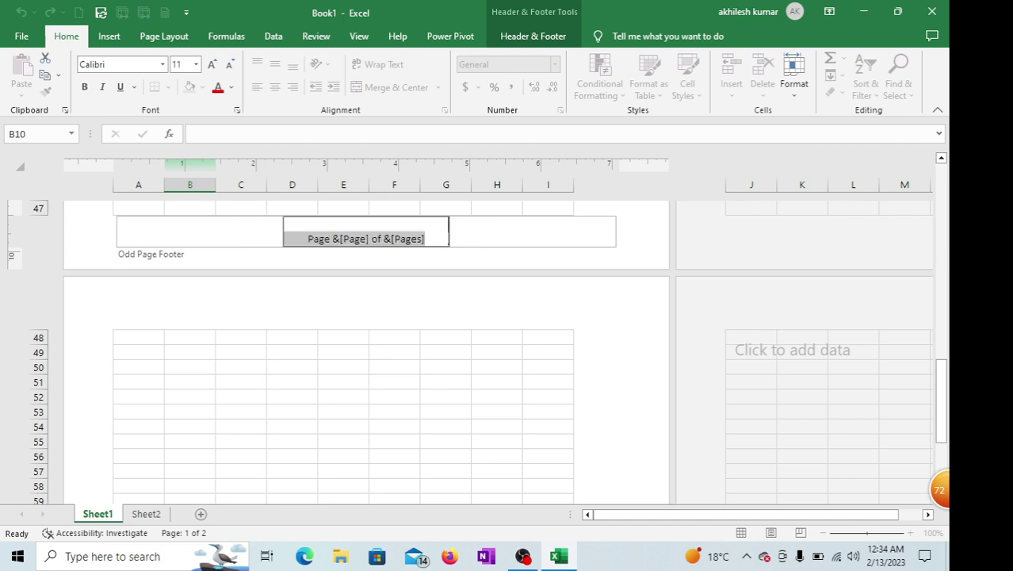
type("2")
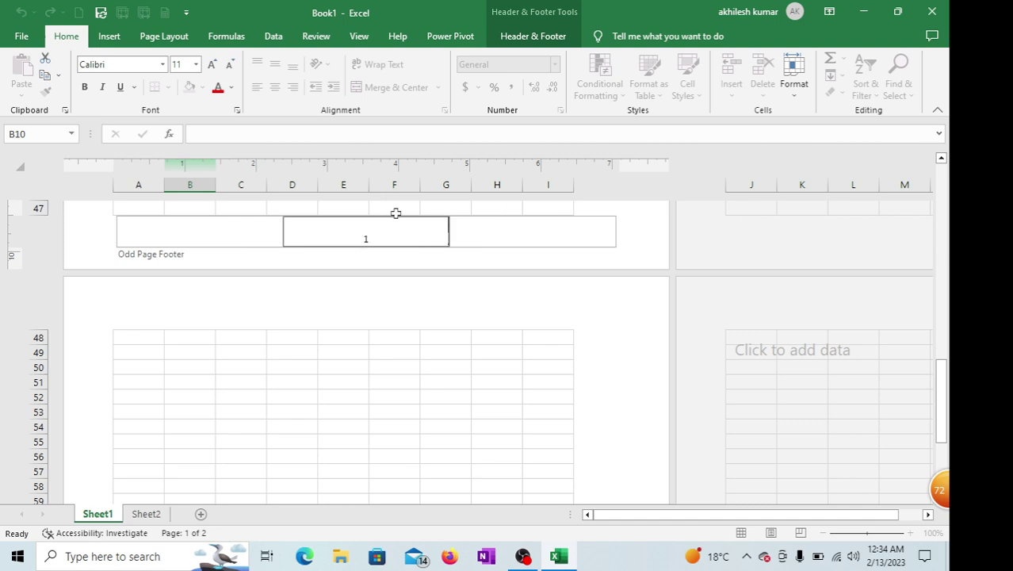
left_click(292, 338)
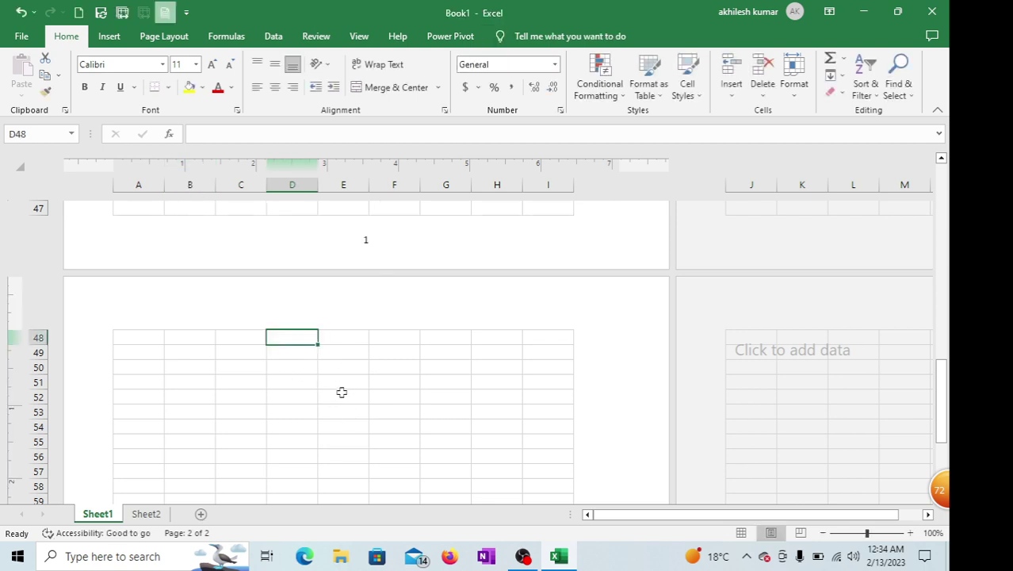
Delete the saved custom view v through the Custom Views dialog
scroll(342, 392, "up", 10)
scroll(342, 392, "up", 5)
left_click(426, 298)
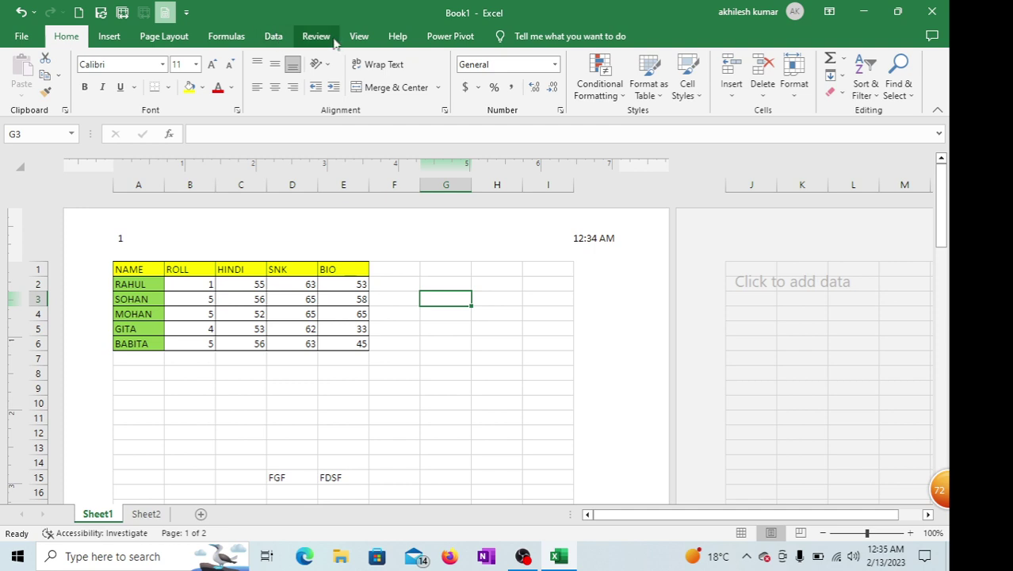
left_click(358, 37)
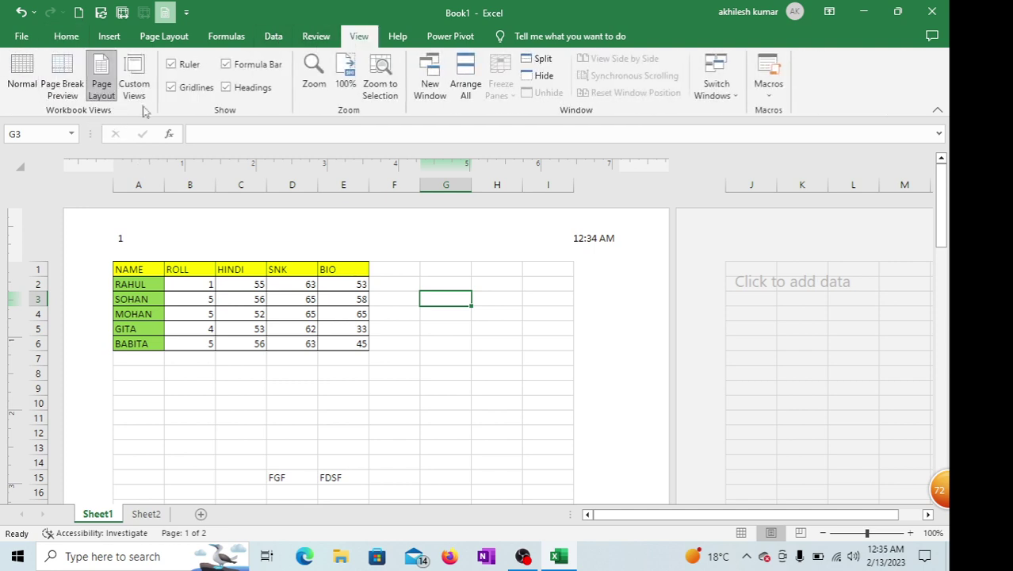
left_click(136, 87)
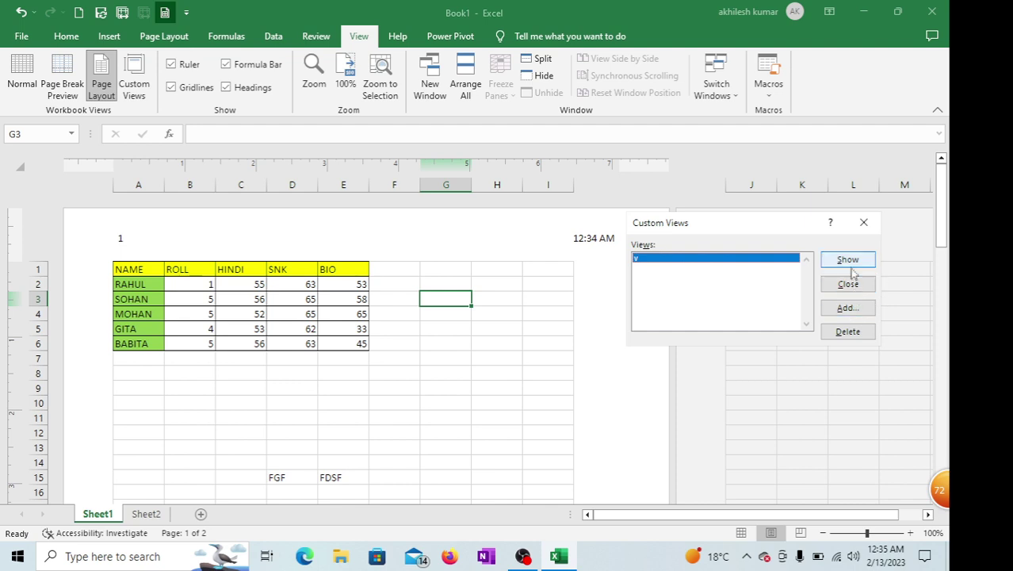
left_click(850, 334)
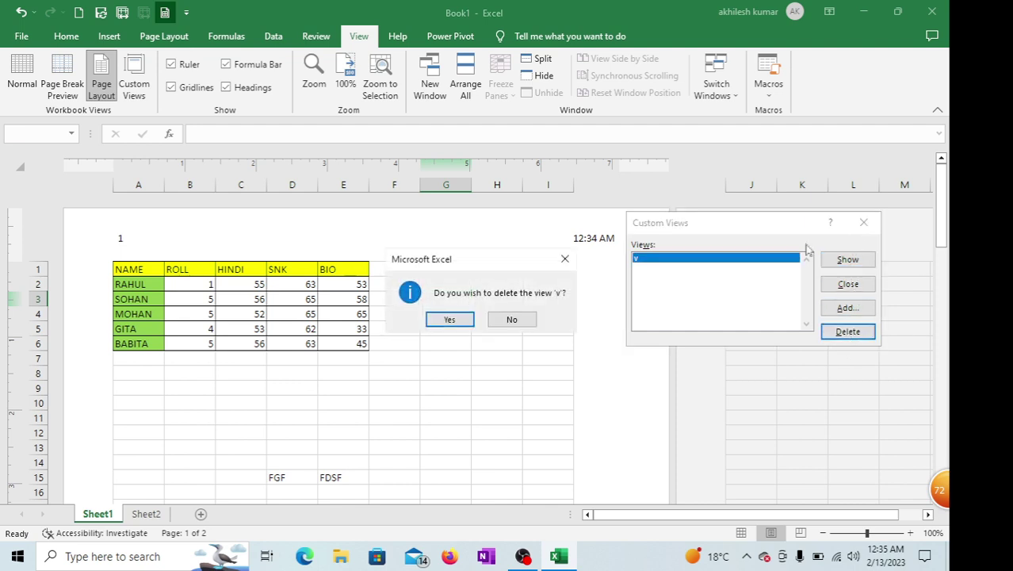
left_click(471, 323)
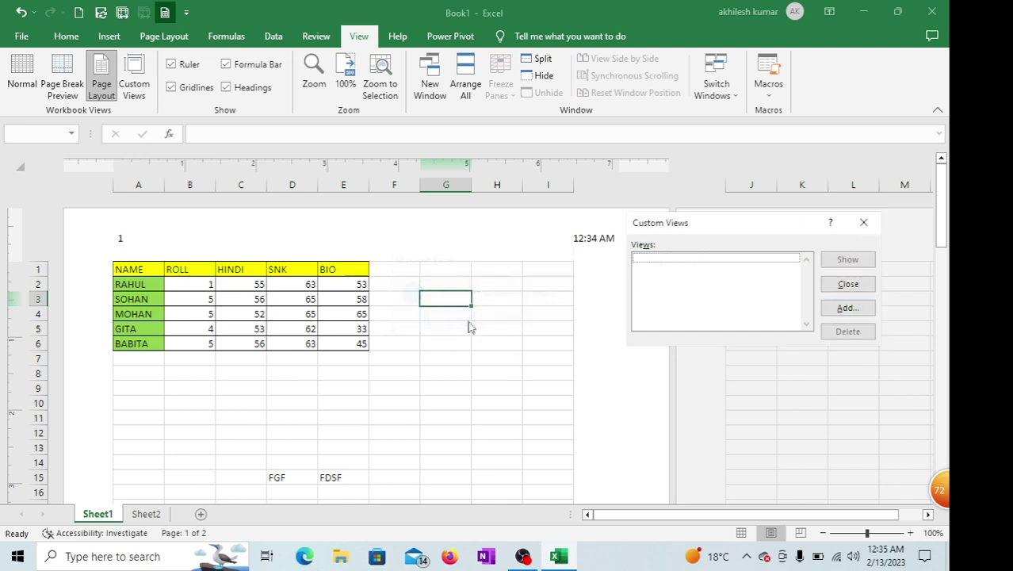
left_click(863, 222)
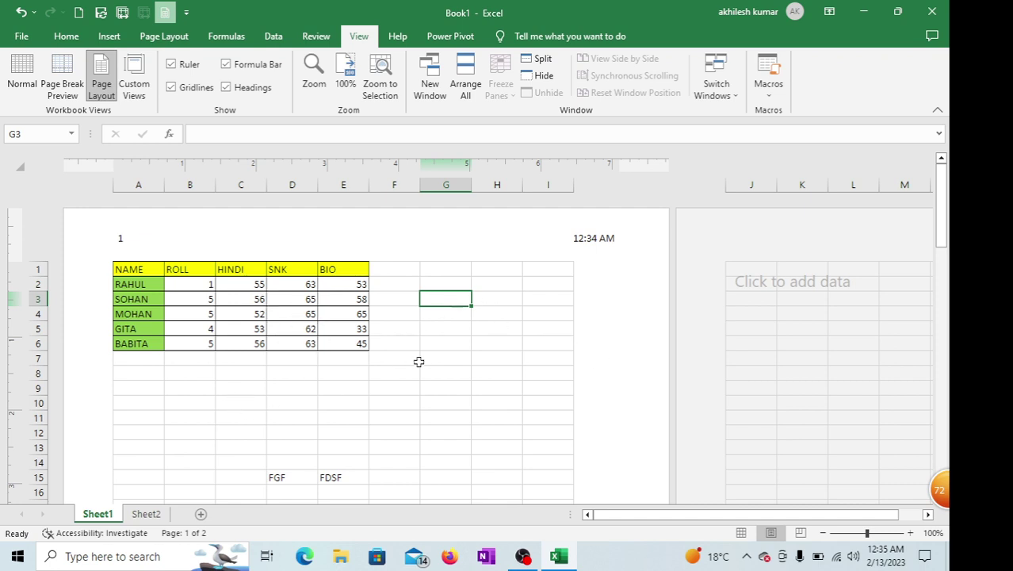
Select the HINDI column C1:C6 and bring up the still-empty Custom Views list
scroll(525, 353, "down", 3)
scroll(525, 352, "up", 3)
scroll(310, 343, "down", 3)
scroll(310, 343, "up", 3)
left_click_drag(244, 302, 325, 342)
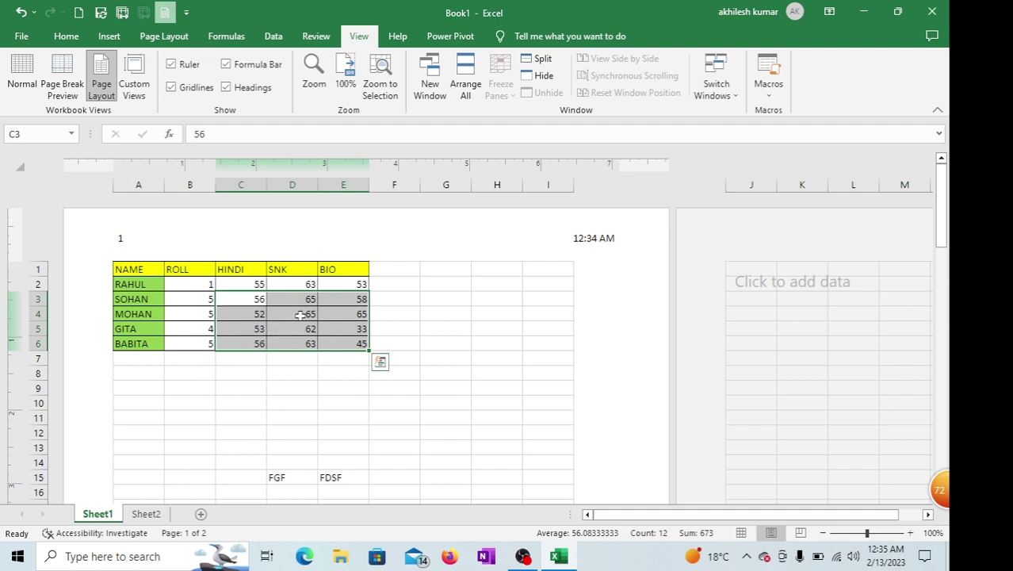
left_click_drag(294, 269, 309, 329)
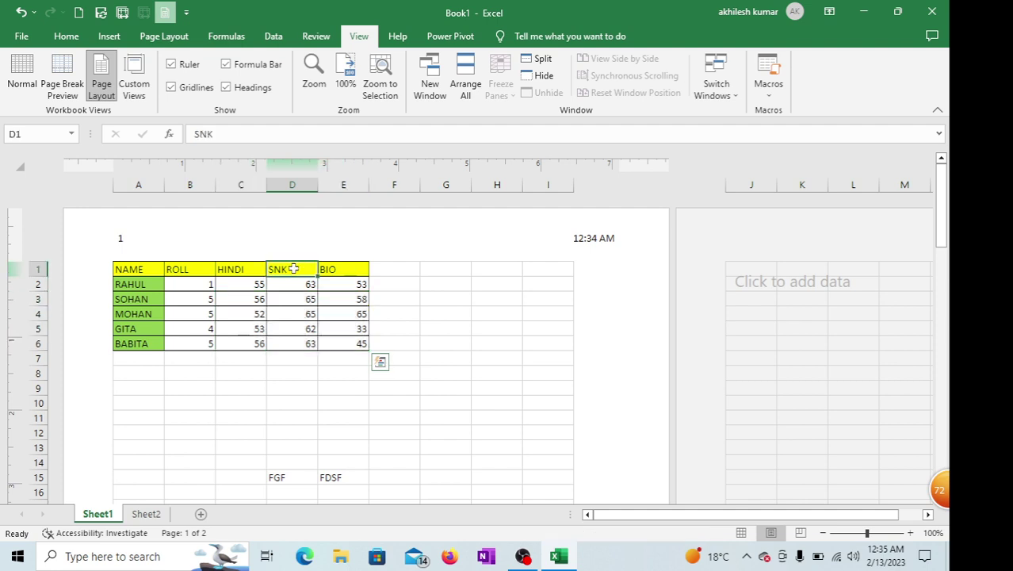
left_click_drag(232, 272, 244, 338)
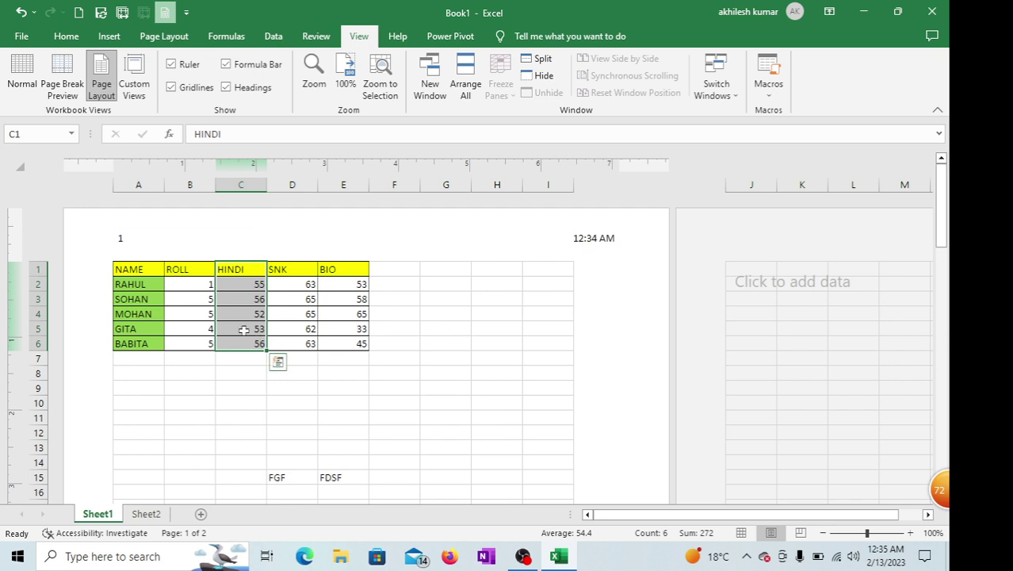
left_click(134, 83)
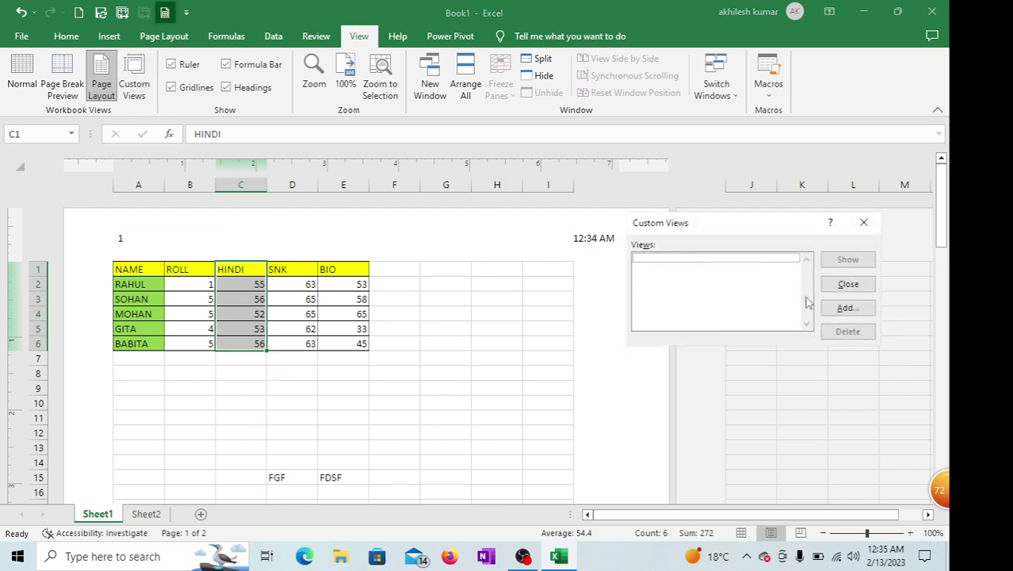
Add custom view 'abc' with print settings and hidden rows, columns and filters included
left_click(847, 310)
type("abc")
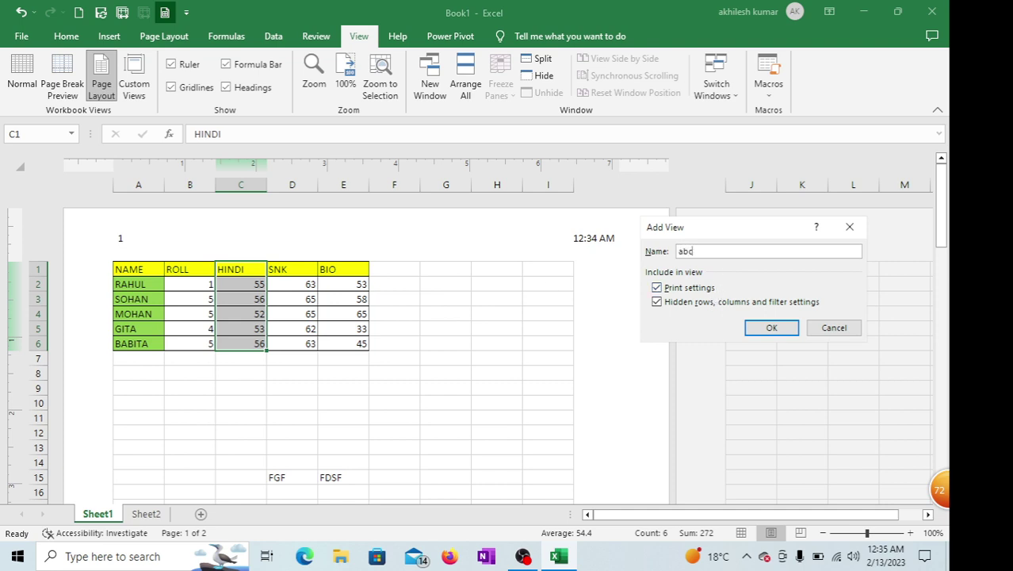
left_click(771, 327)
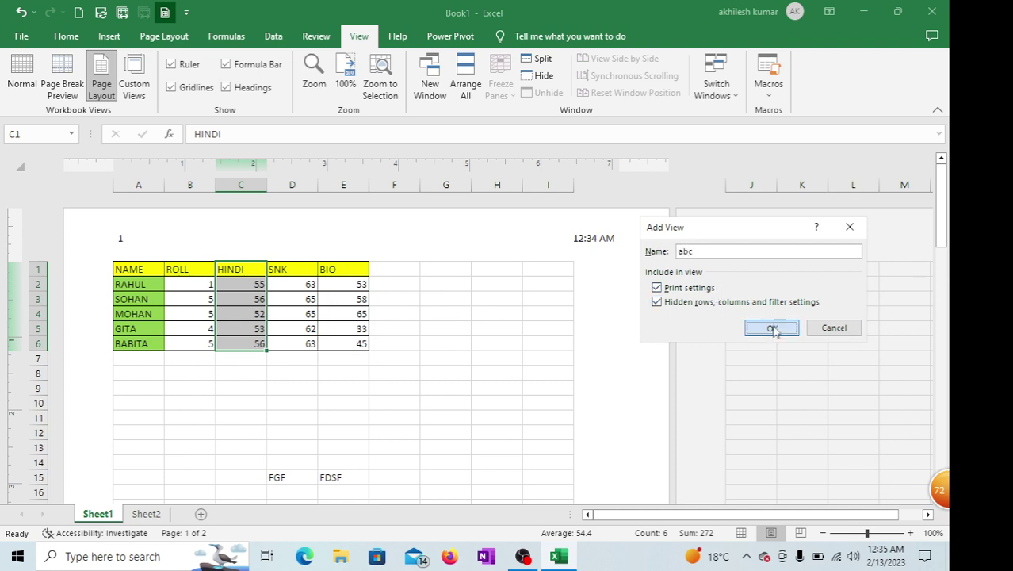
left_click(475, 345)
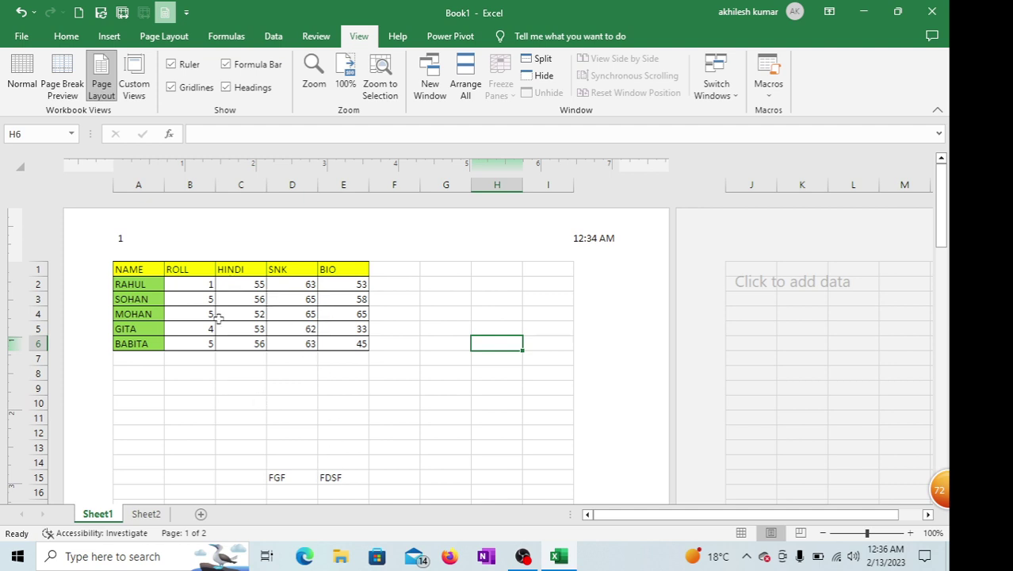
Apply the saved 'abc' custom view to Sheet1 several times, ending with cell E7 selected
left_click(246, 301)
left_click_drag(247, 314, 248, 329)
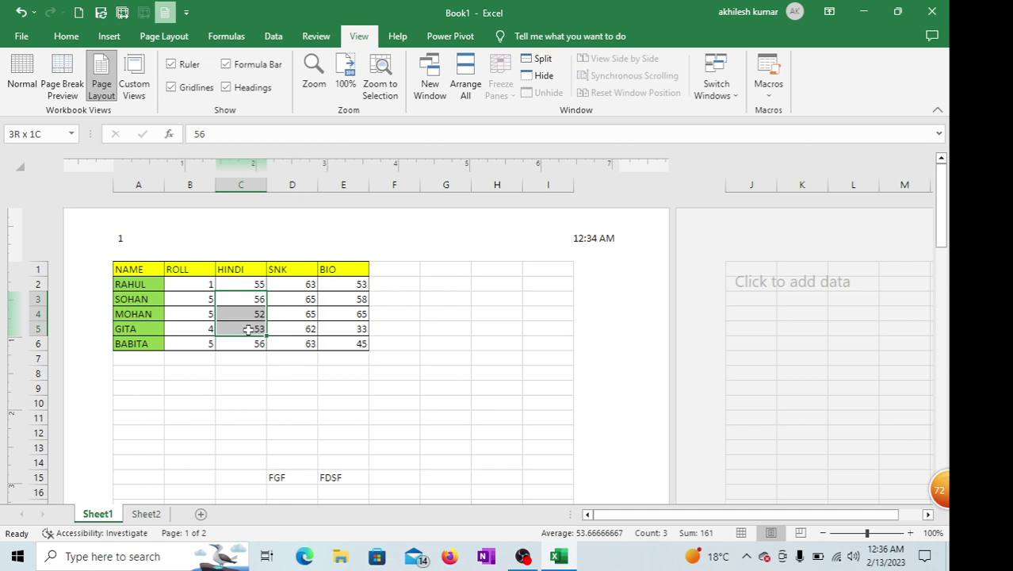
left_click(337, 319)
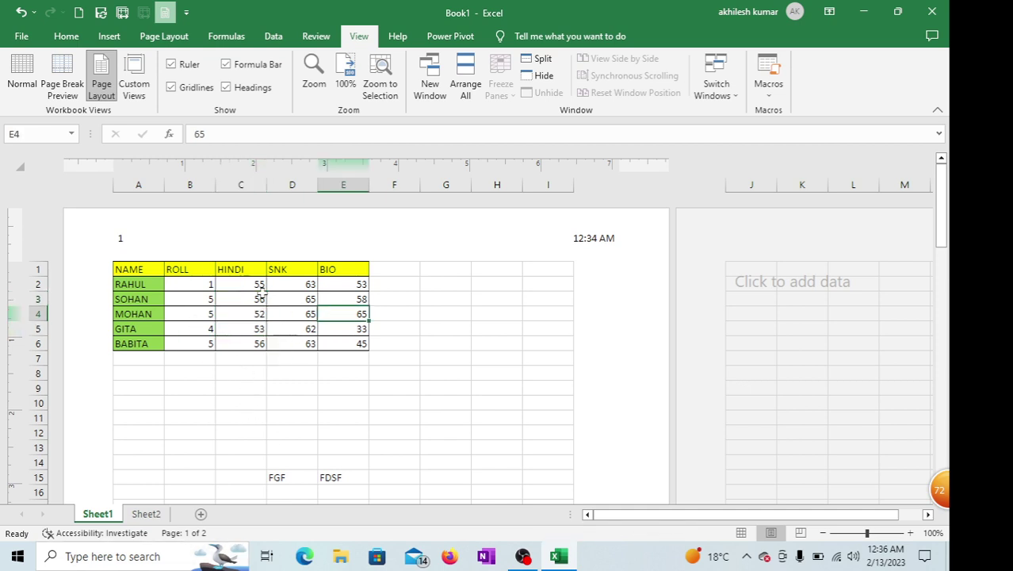
left_click(136, 94)
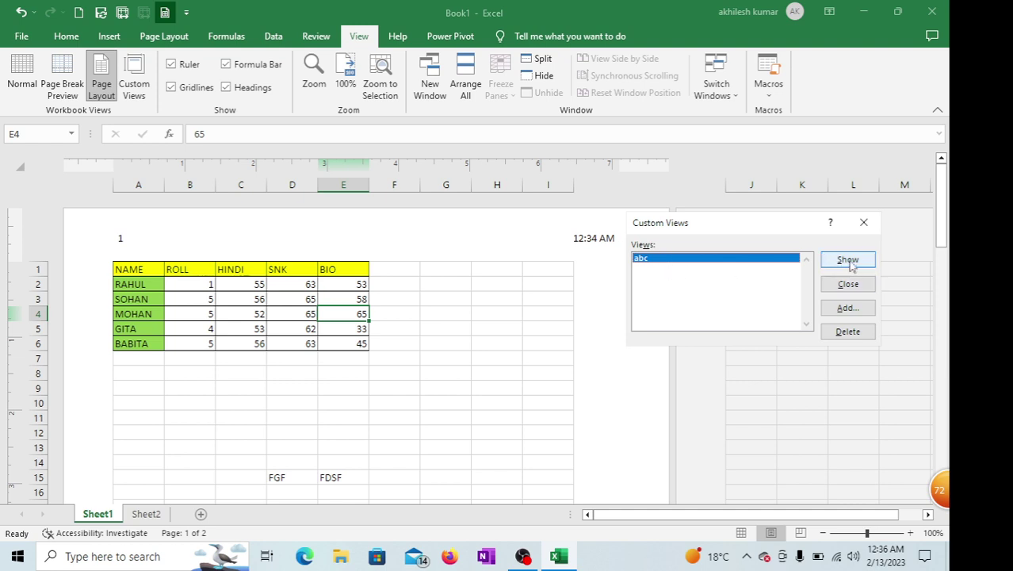
left_click(848, 260)
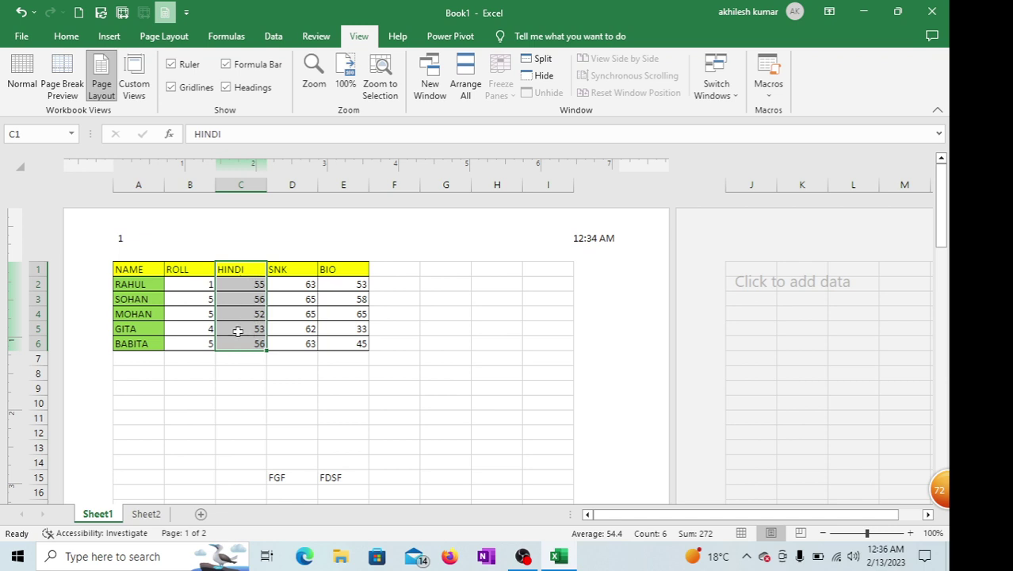
left_click(292, 314)
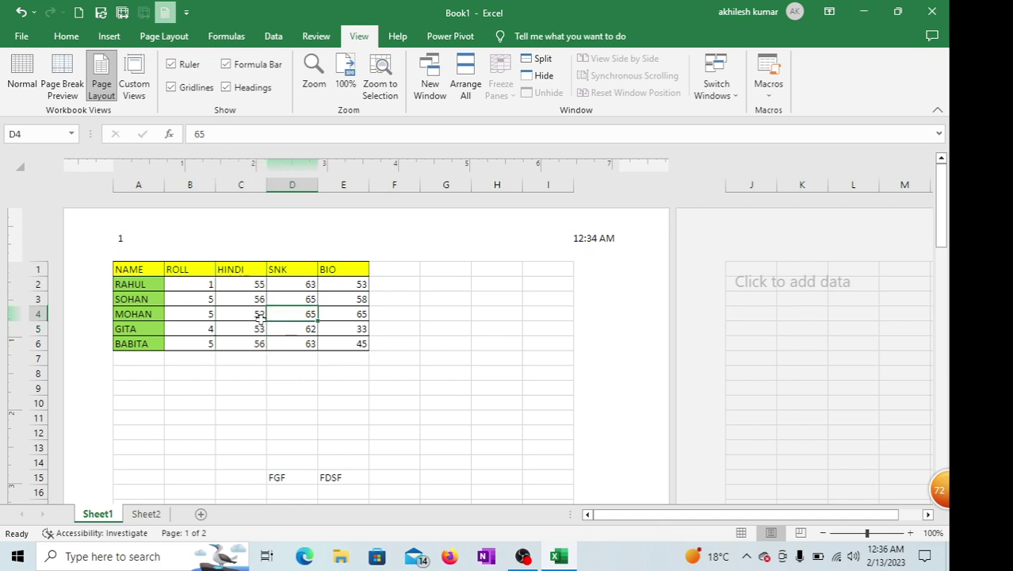
left_click(134, 80)
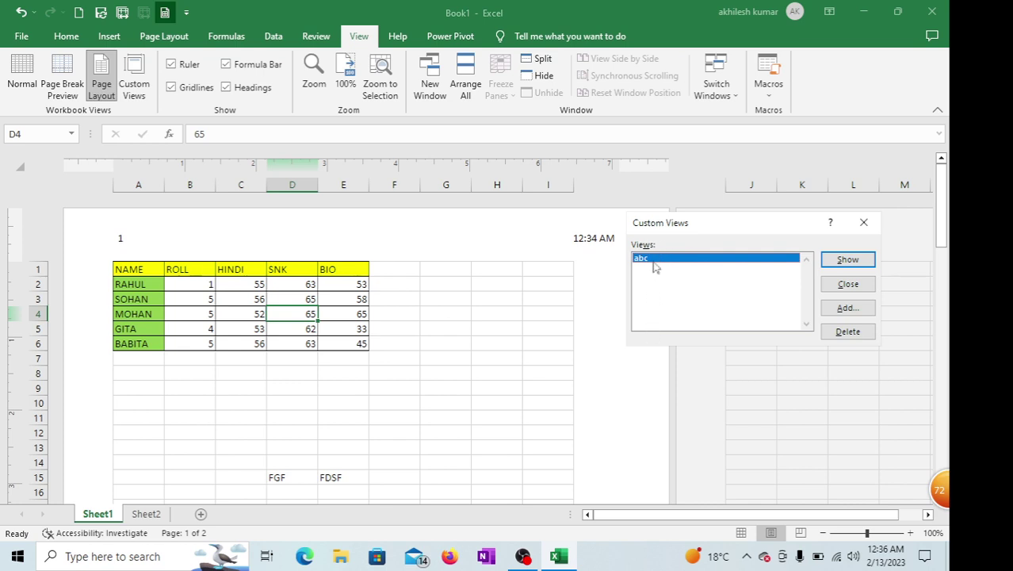
left_click(847, 260)
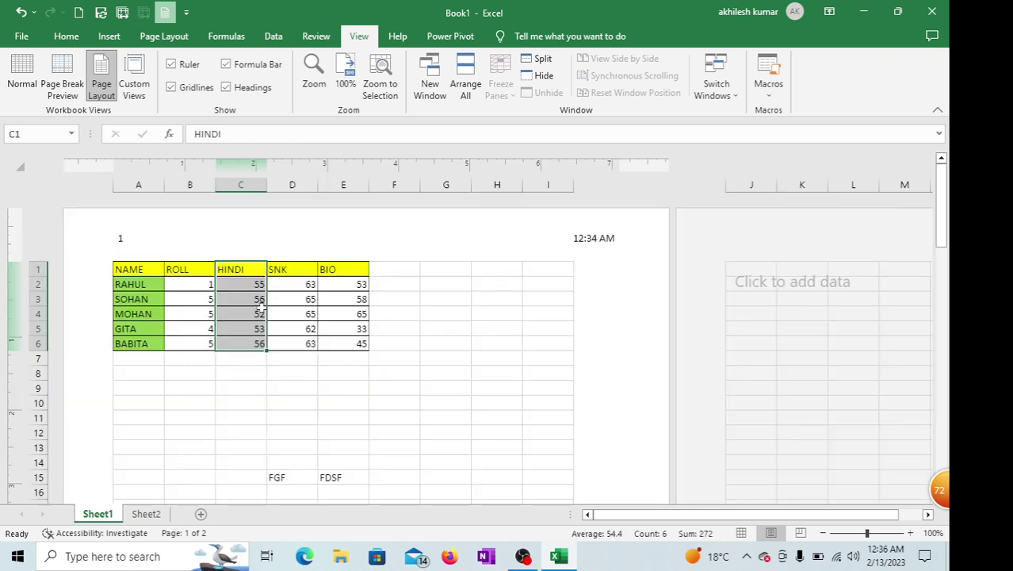
left_click(320, 315)
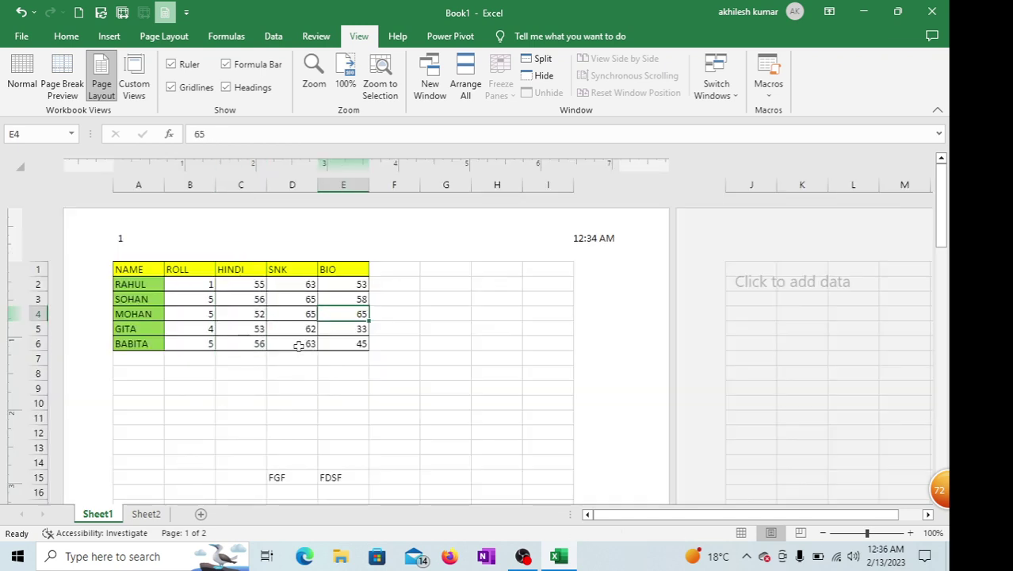
left_click(135, 89)
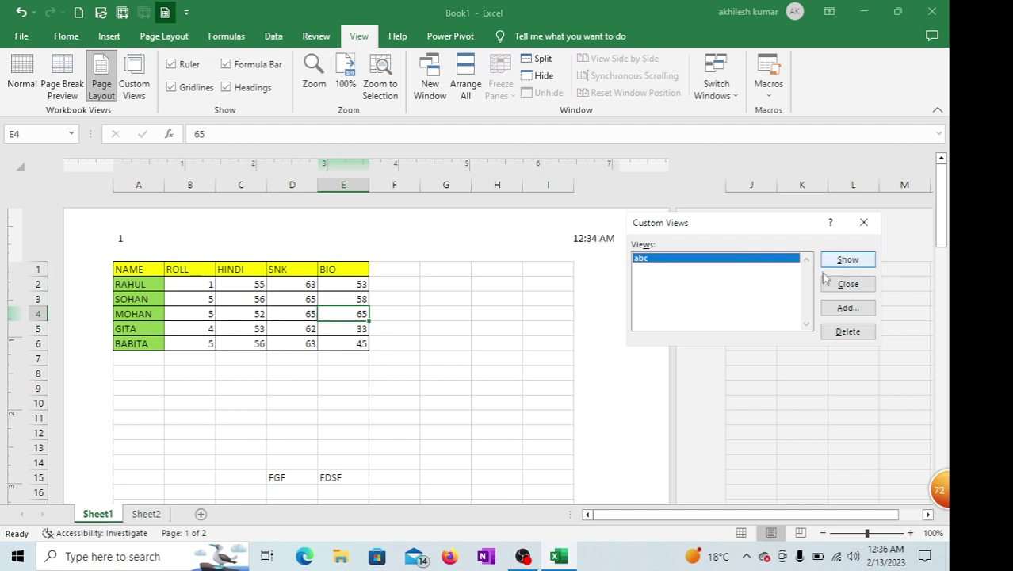
left_click(855, 265)
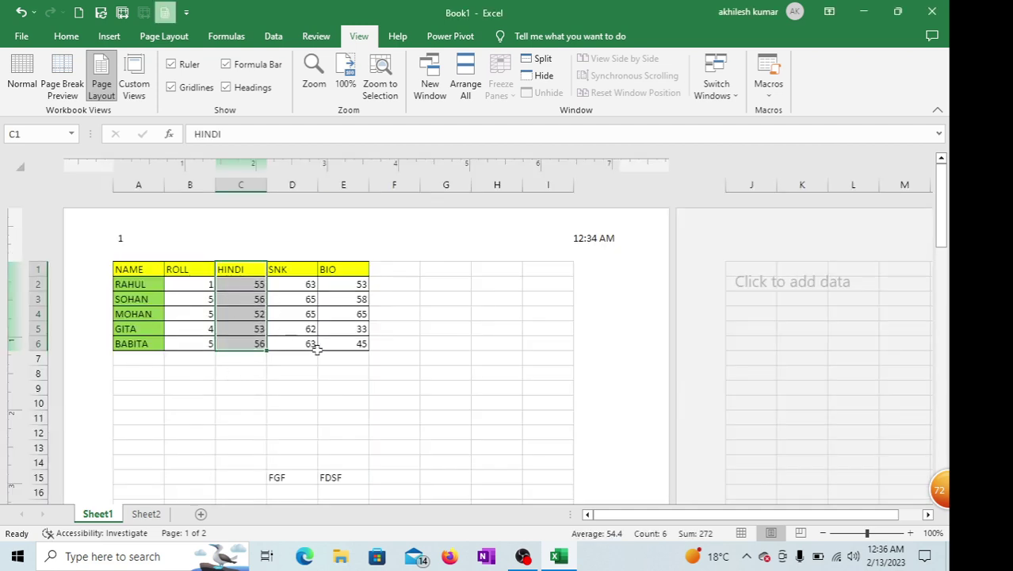
left_click(320, 362)
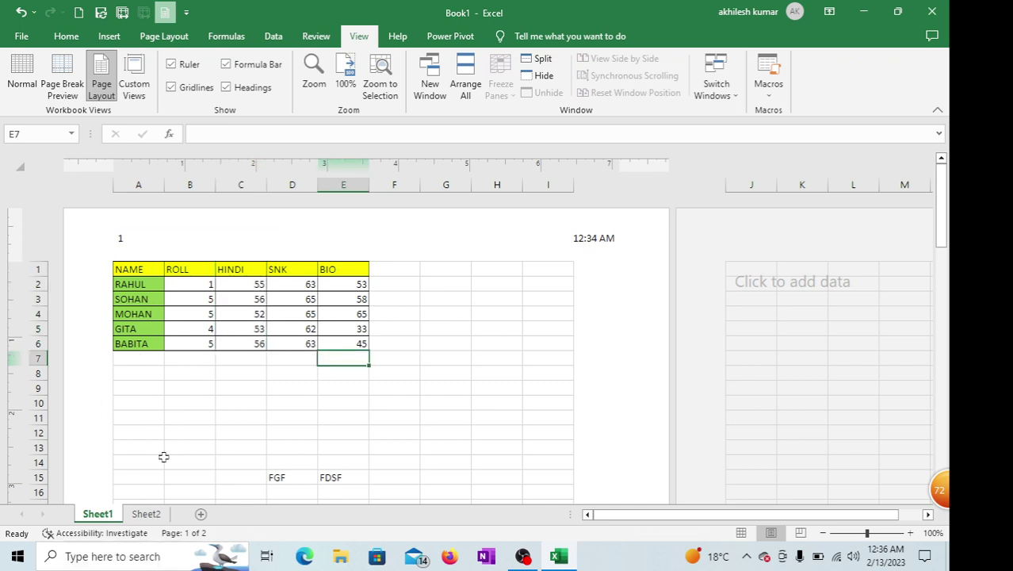
Move Sheet2's marks table from C15:G20 up to A1:E6
left_click(147, 515)
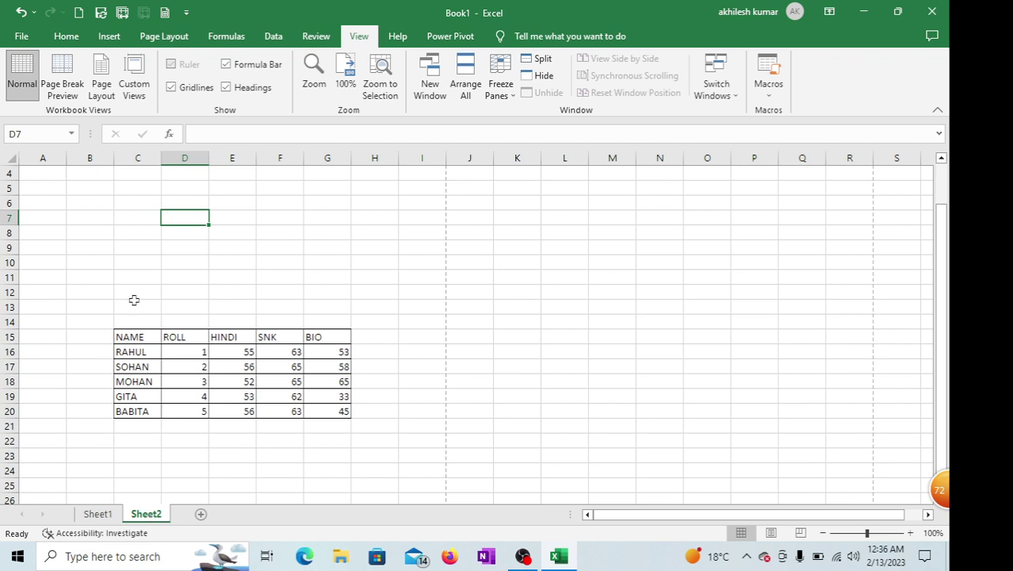
left_click_drag(120, 343, 347, 412)
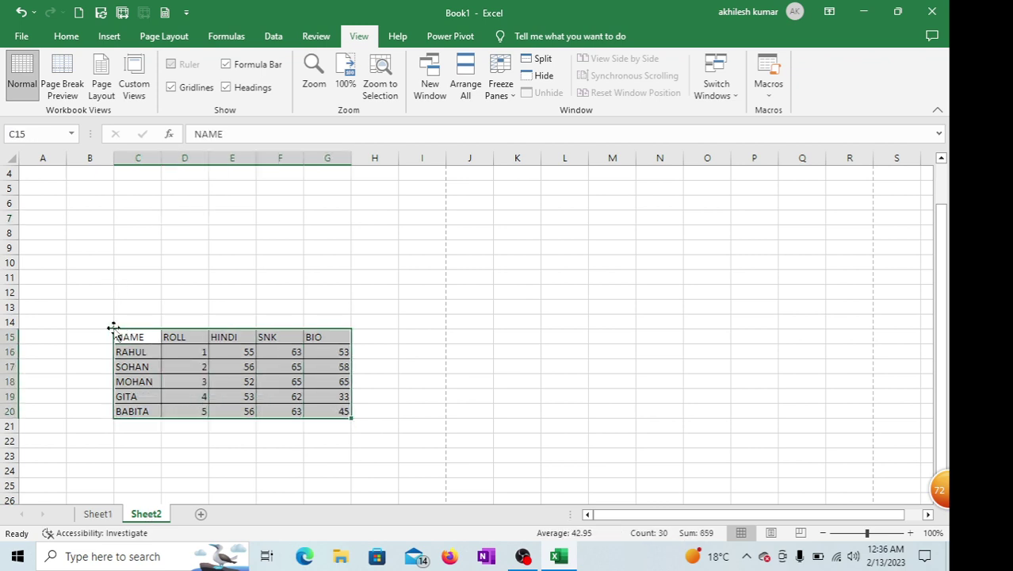
left_click_drag(116, 331, 46, 157)
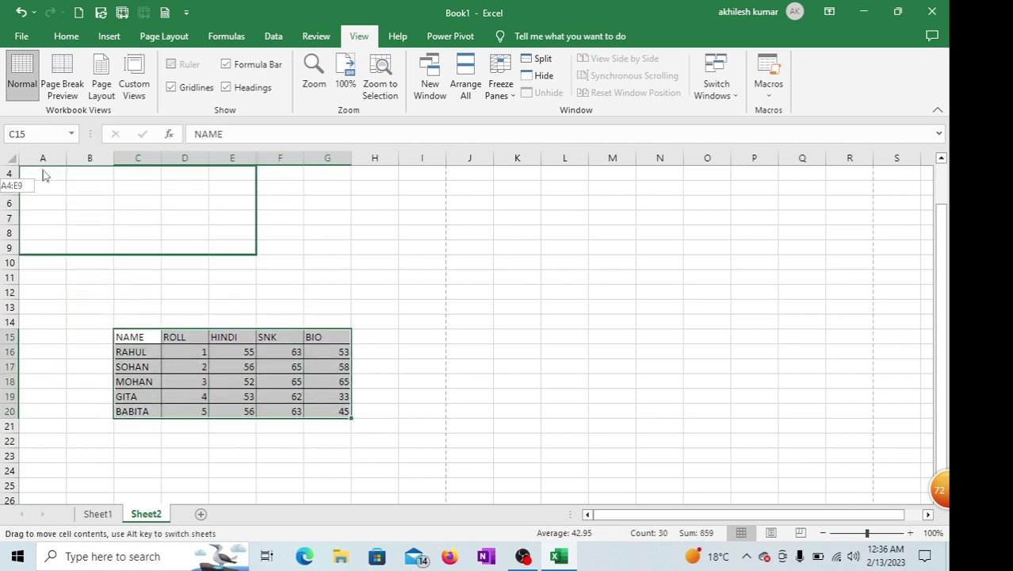
left_click_drag(46, 157, 41, 249)
left_click(309, 262)
left_click(235, 353)
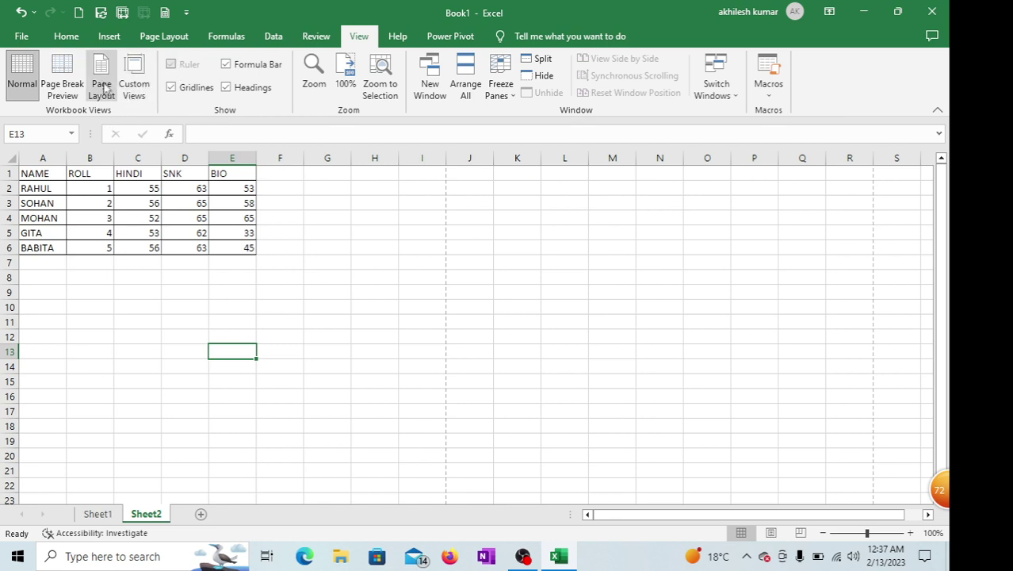
Try Page Layout, Page Break Preview and Normal views, checking Custom Views without applying one
left_click(102, 87)
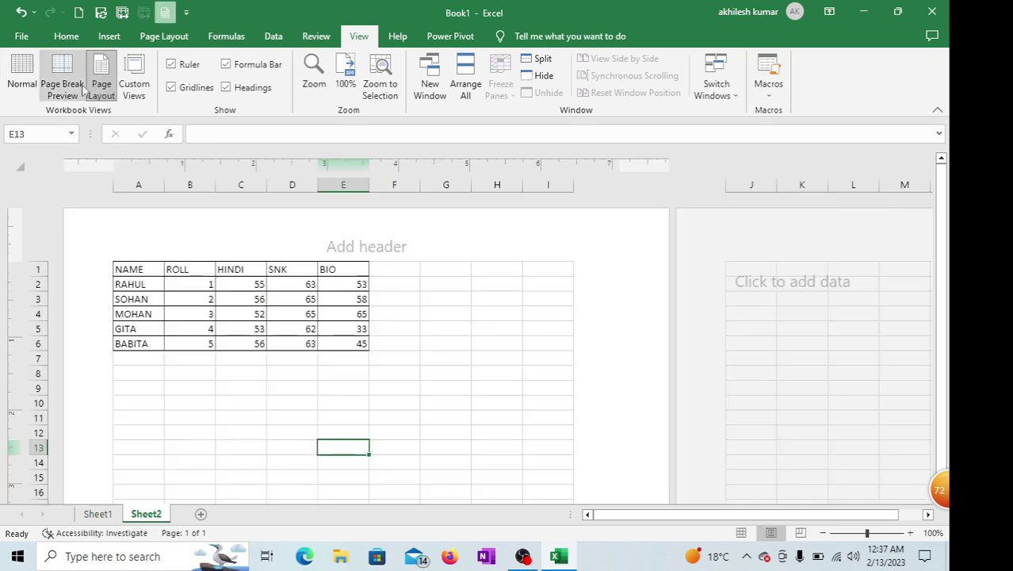
left_click(65, 86)
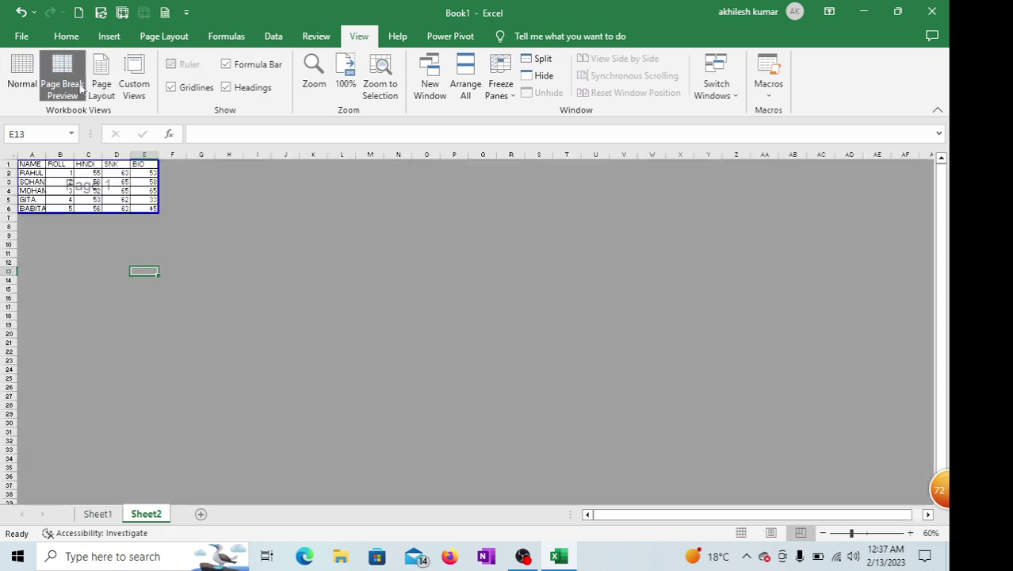
left_click(22, 79)
left_click(183, 245)
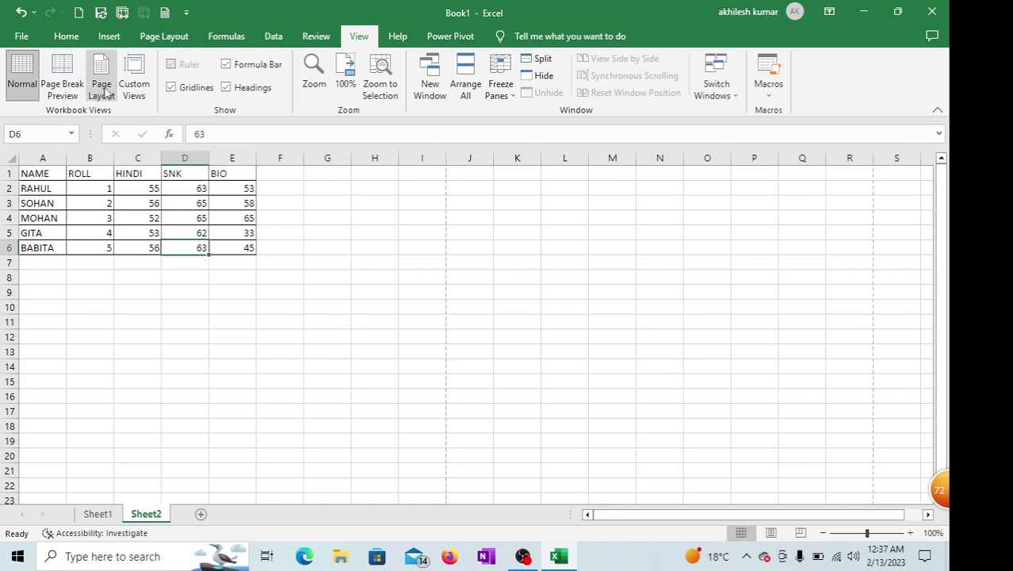
left_click(127, 89)
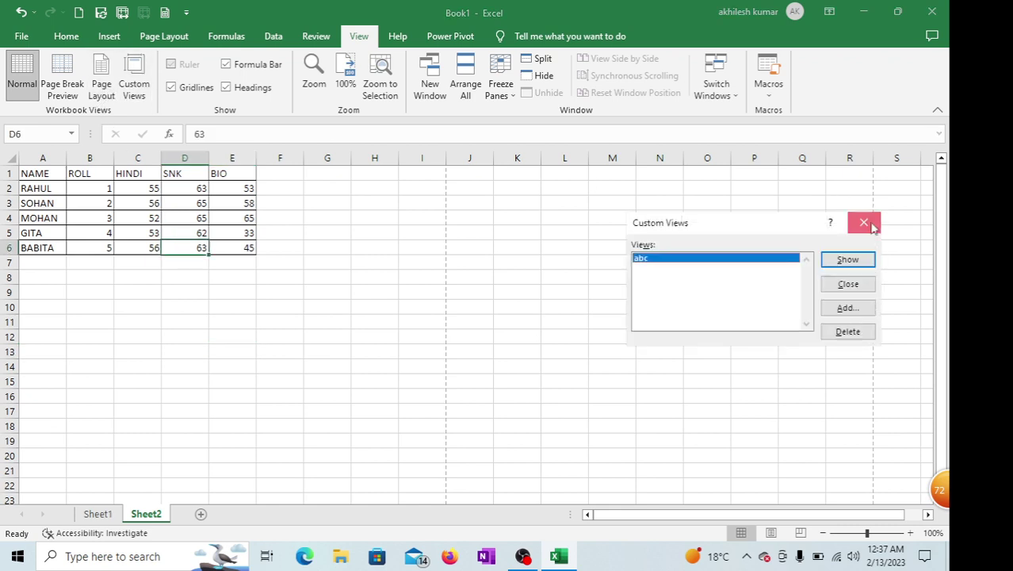
left_click(864, 224)
Cycle through the views again, leaving Sheet2 in Page Layout view
left_click(101, 89)
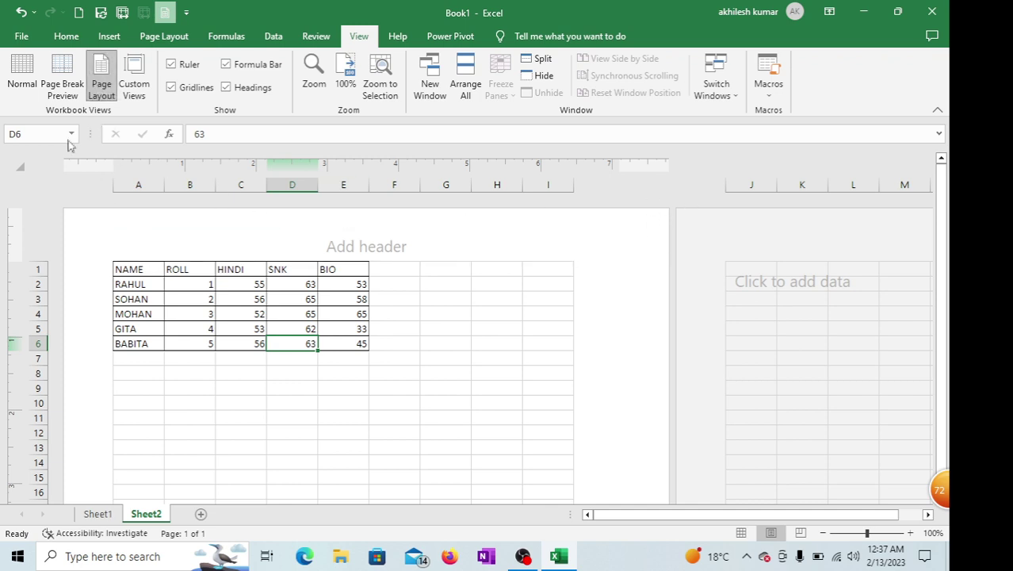
left_click(22, 80)
left_click(139, 203)
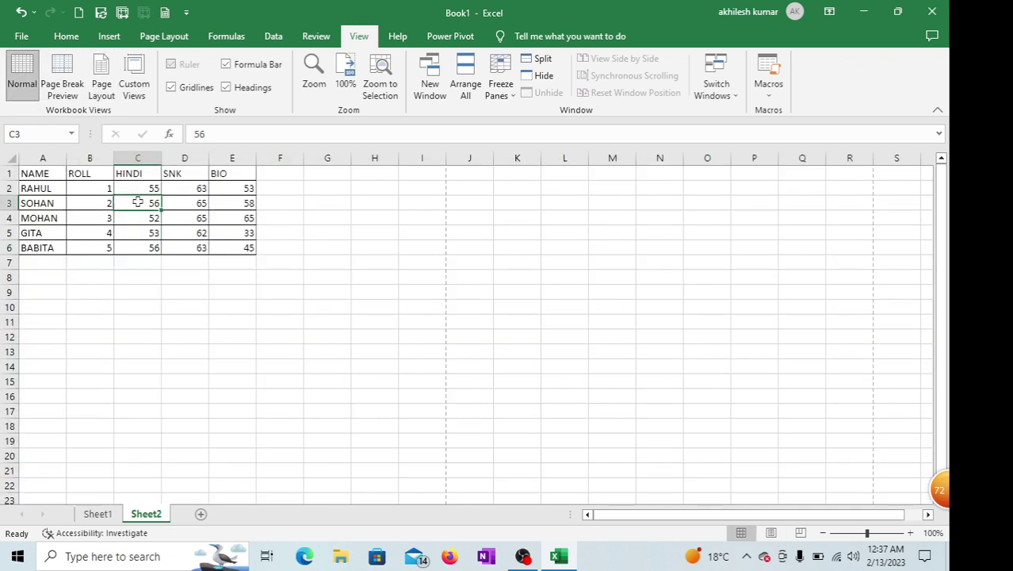
left_click(63, 79)
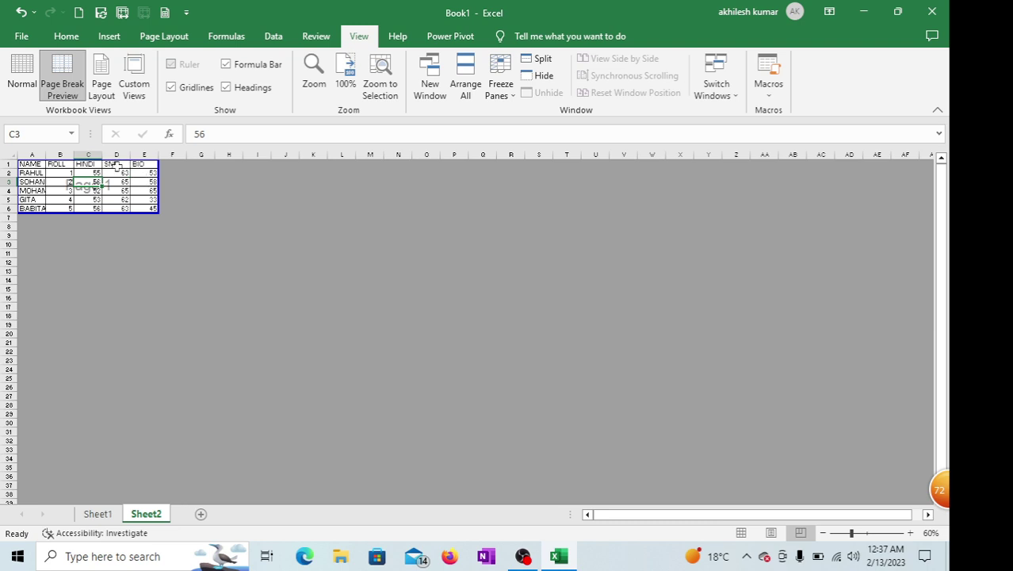
left_click(23, 79)
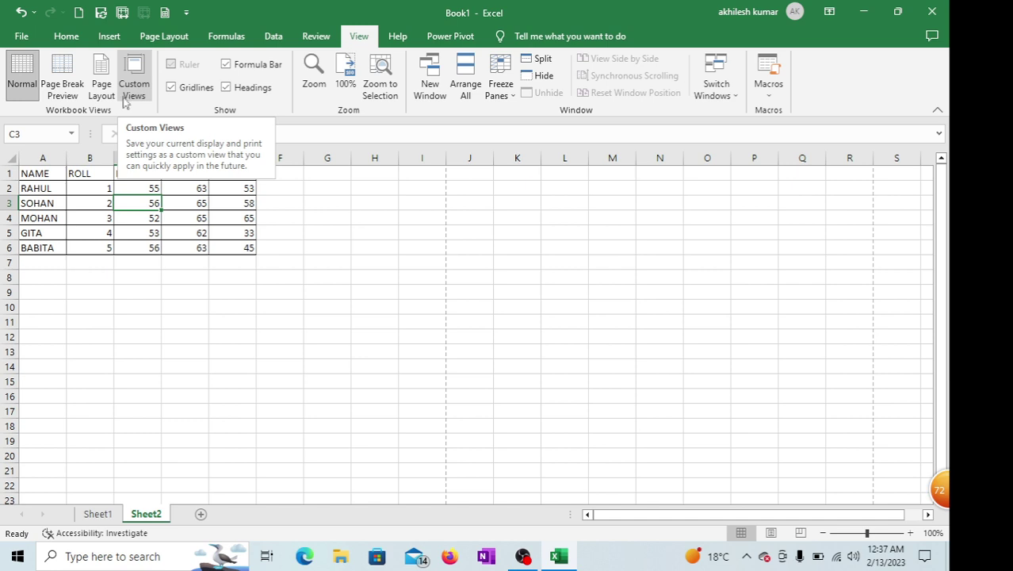
left_click(102, 87)
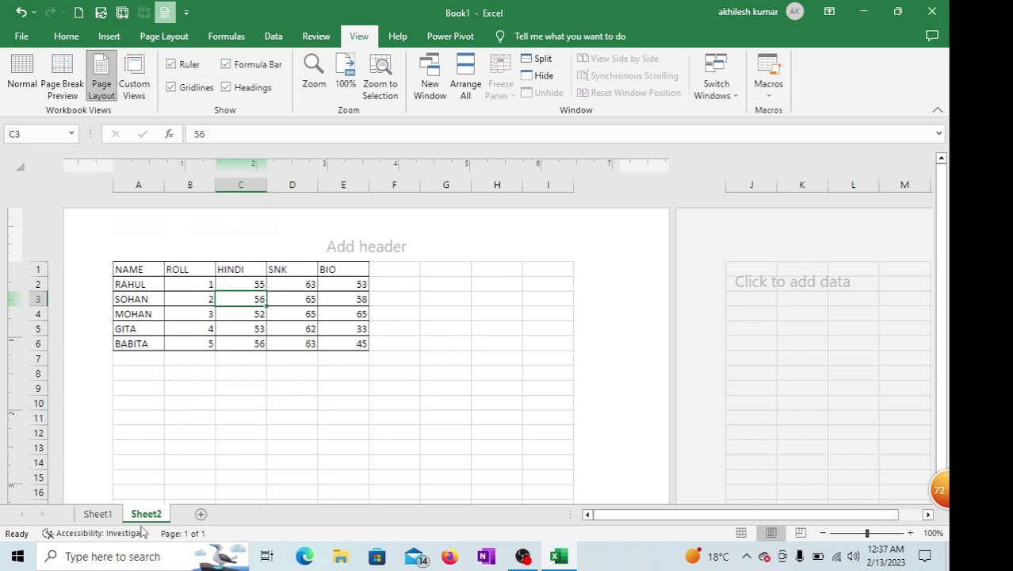
Set Sheet2 and Sheet1 to Normal, then show Sheet1 in Page Layout with its page-number and time header
left_click(98, 513)
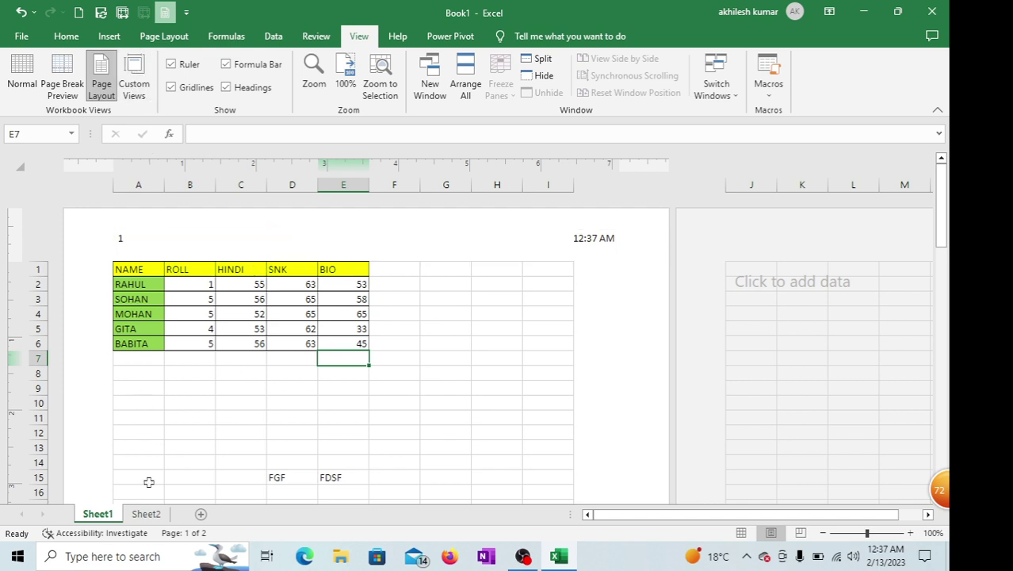
left_click(151, 516)
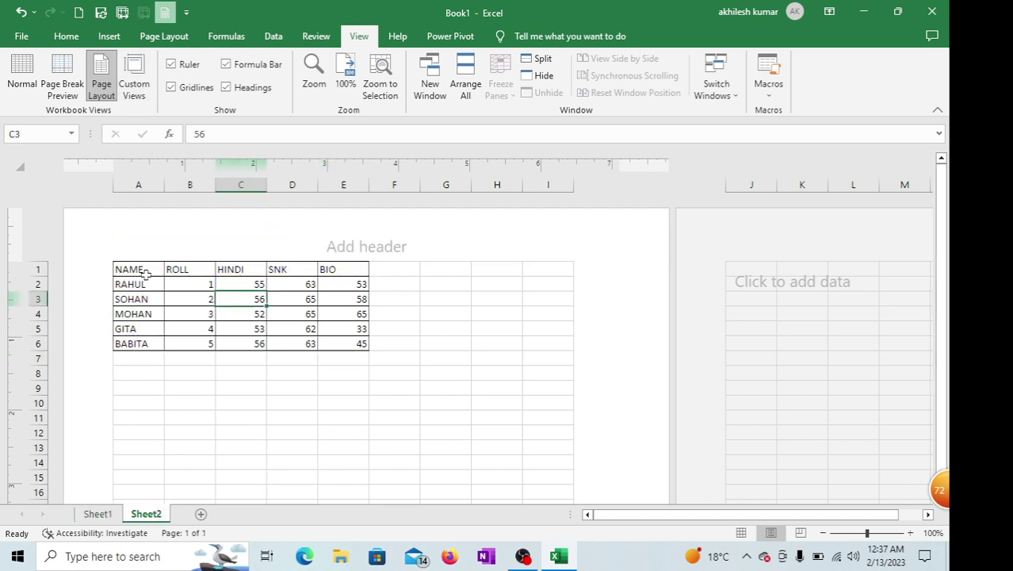
left_click(146, 274)
left_click(22, 75)
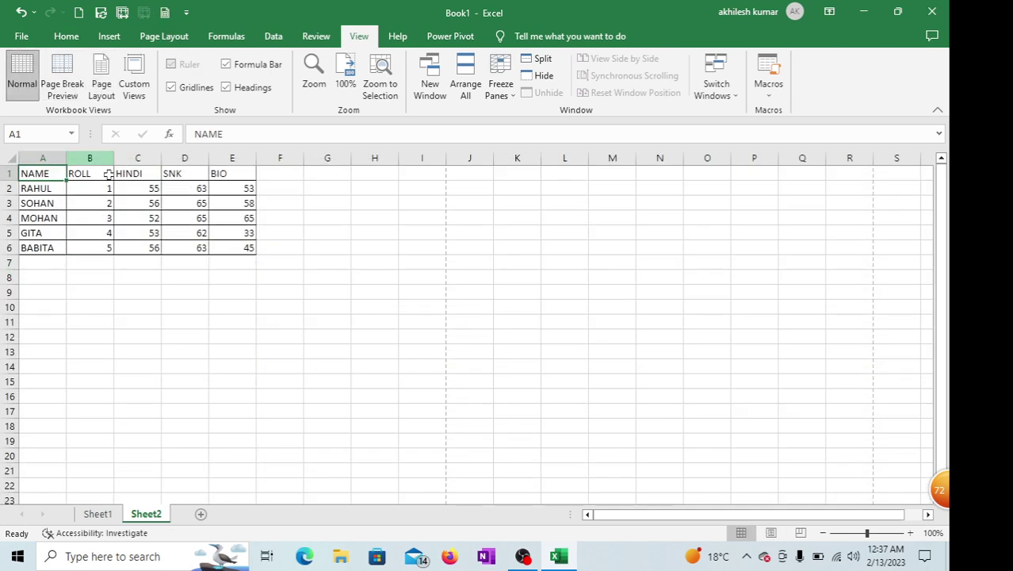
left_click(97, 514)
left_click(14, 86)
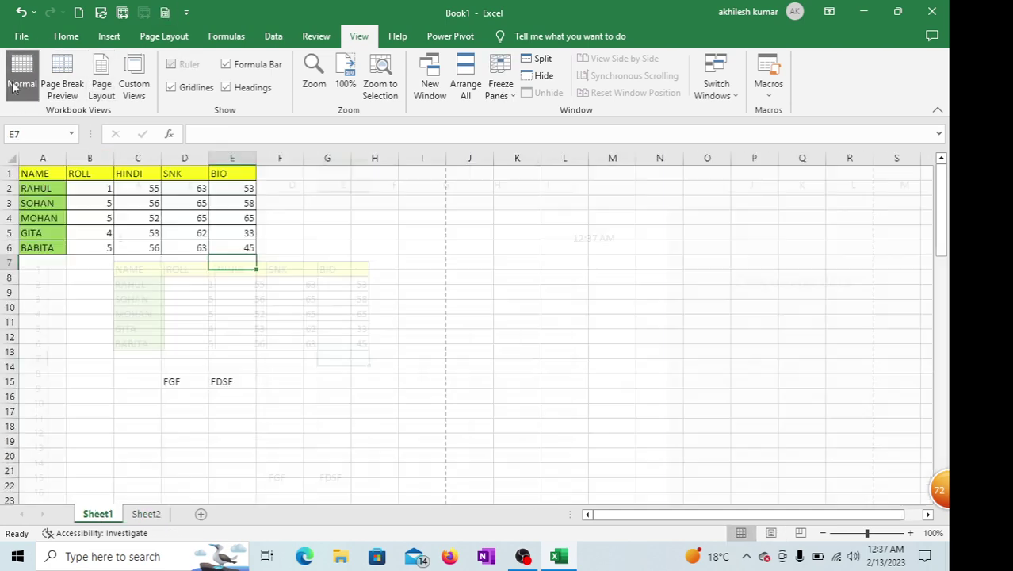
left_click(172, 275)
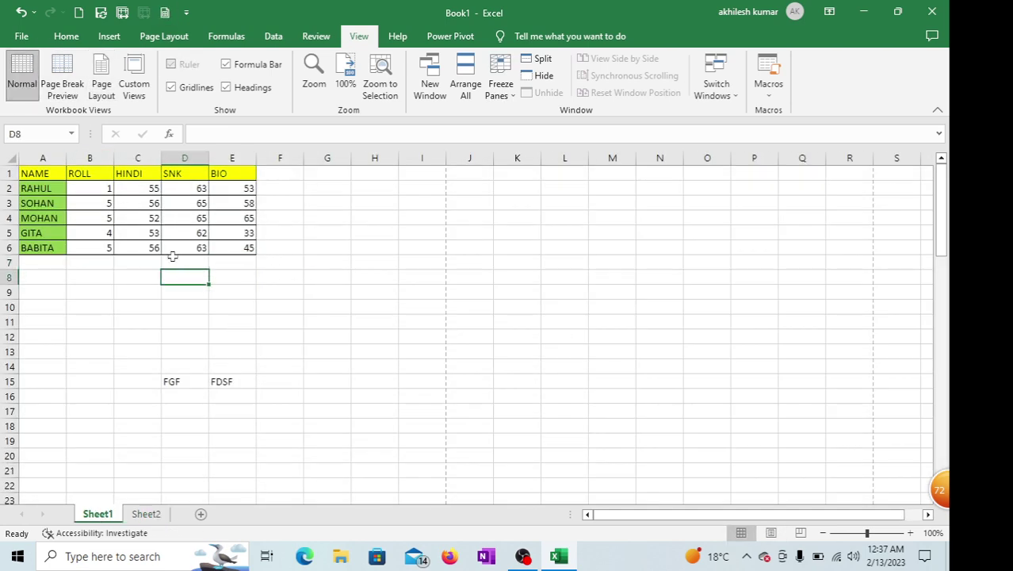
left_click(102, 86)
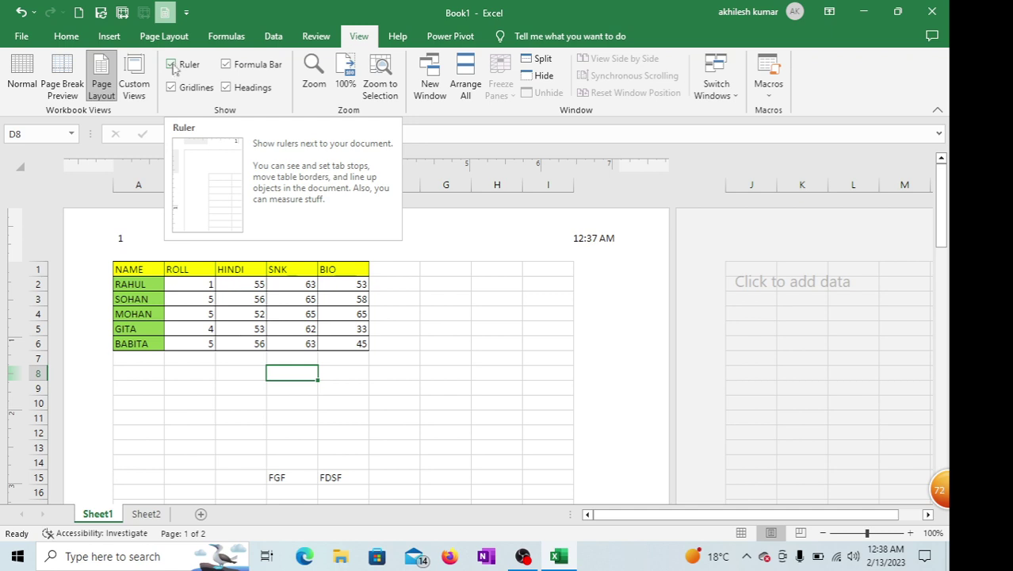
left_click(440, 316)
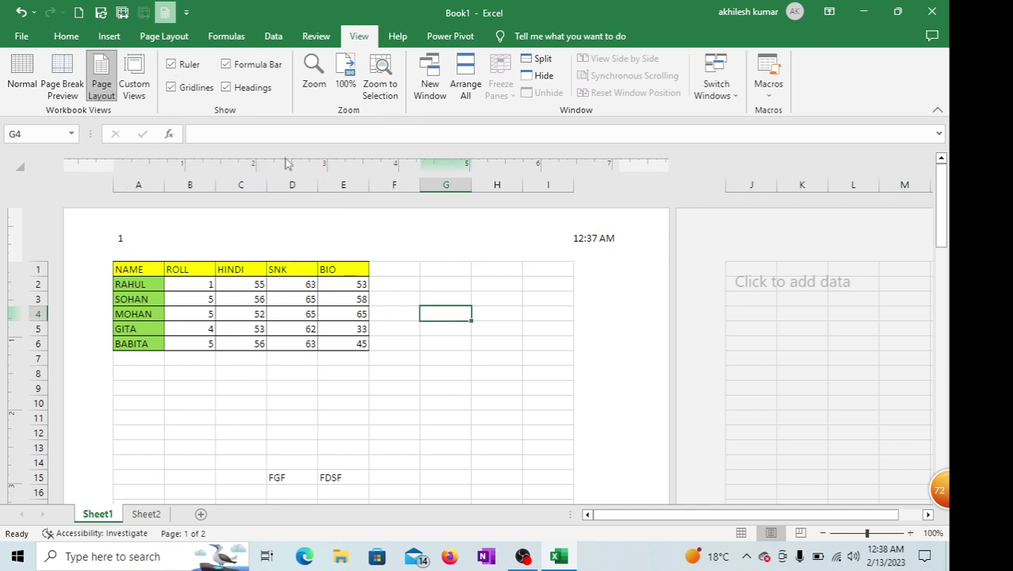
left_click(172, 64)
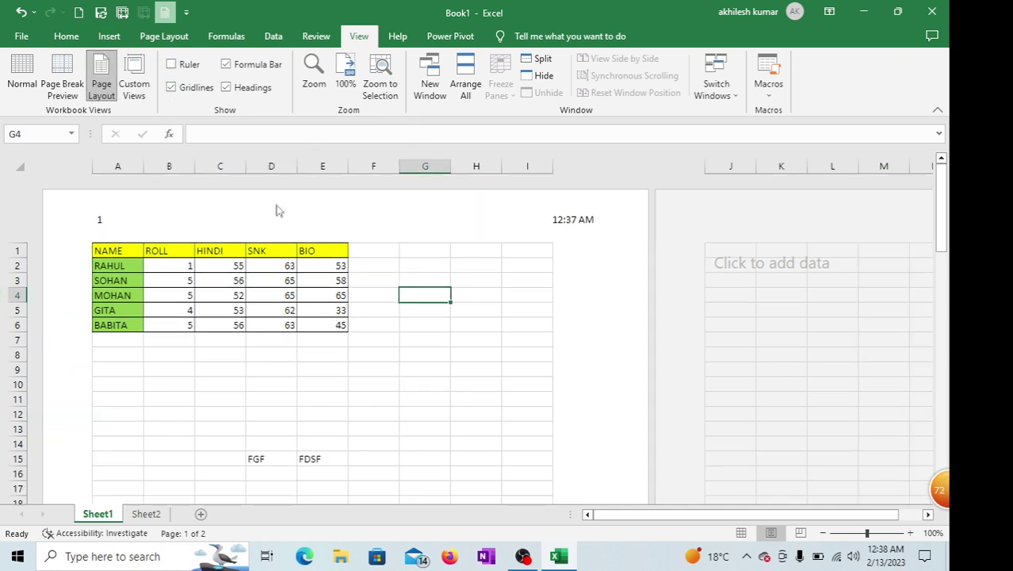
left_click(171, 64)
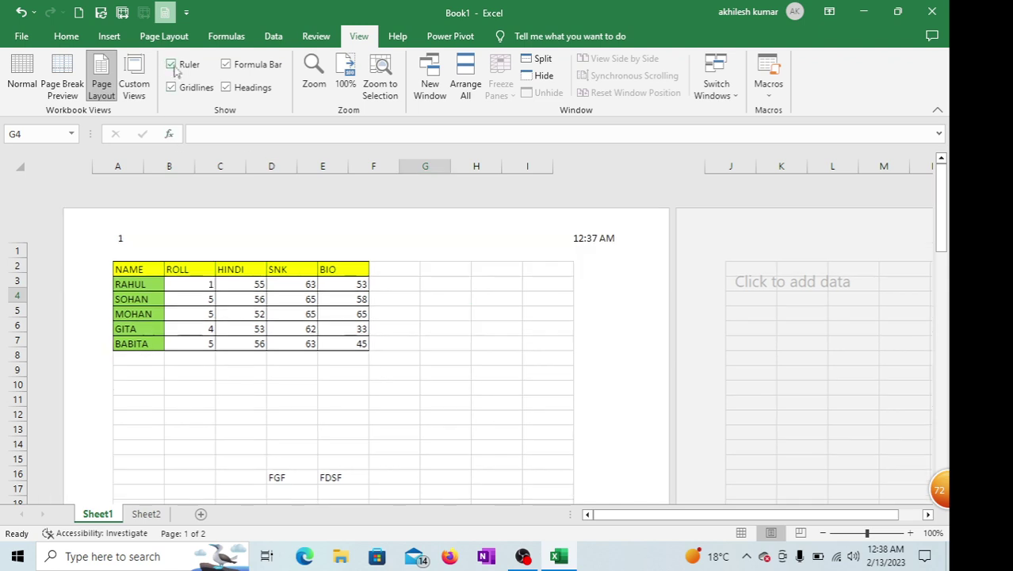
left_click(175, 66)
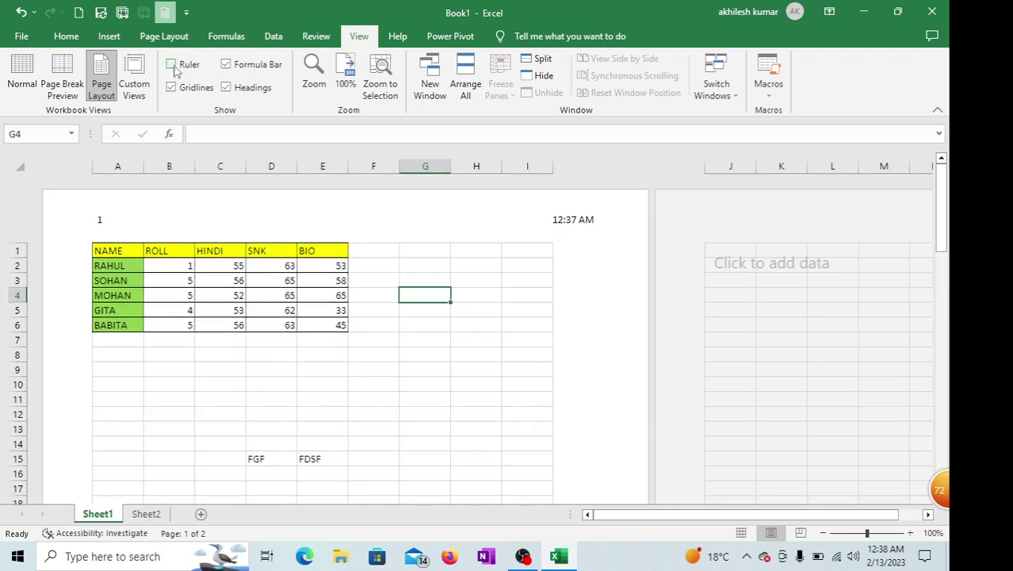
left_click(173, 65)
left_click(172, 65)
left_click(172, 65)
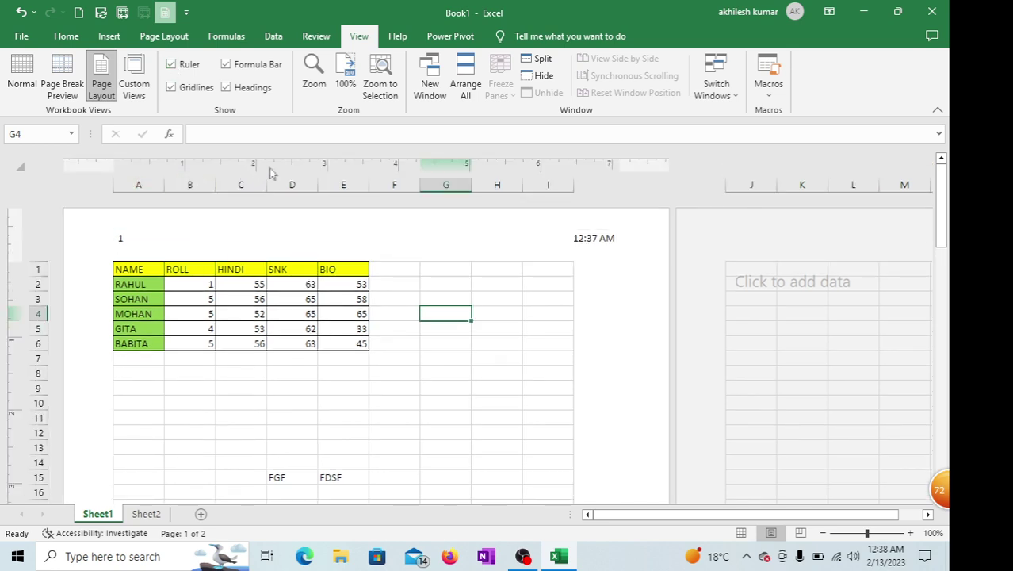
left_click(171, 64)
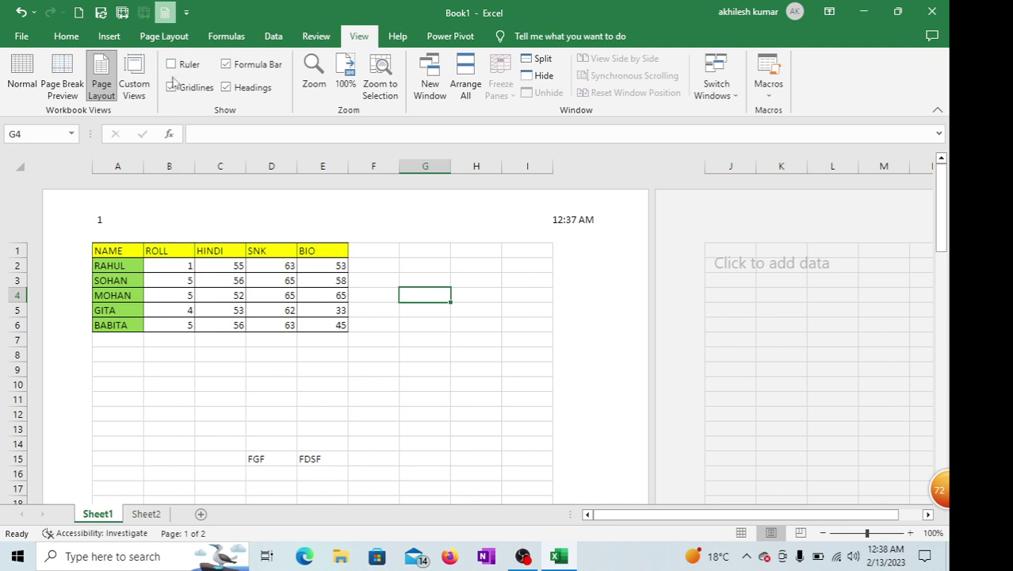
left_click(172, 64)
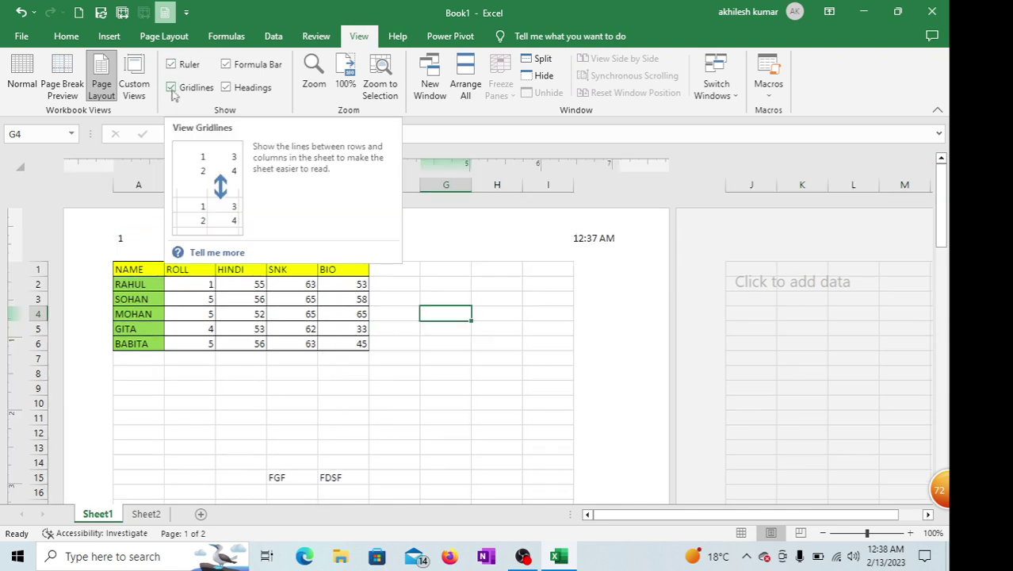
left_click(171, 87)
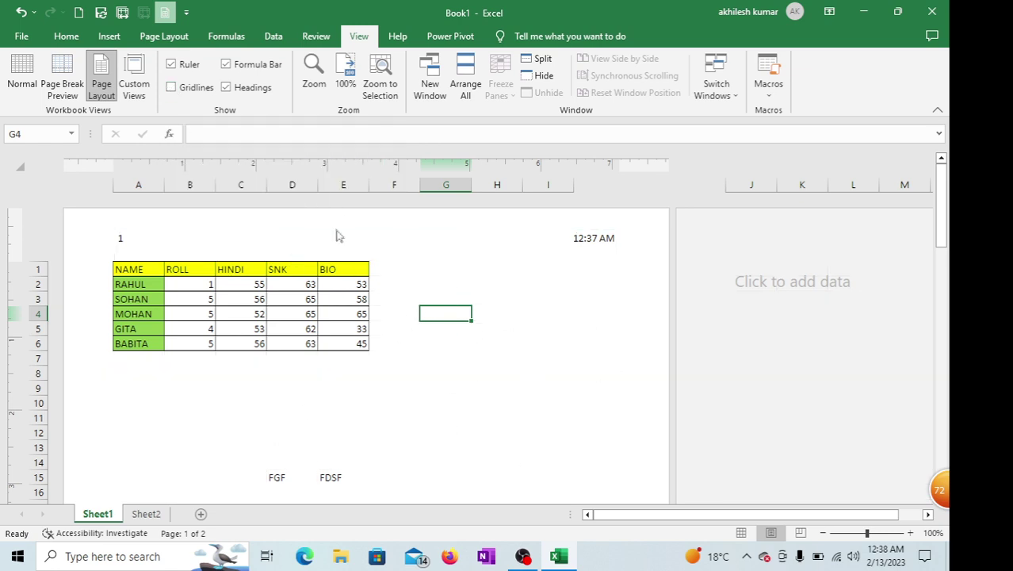
left_click(171, 88)
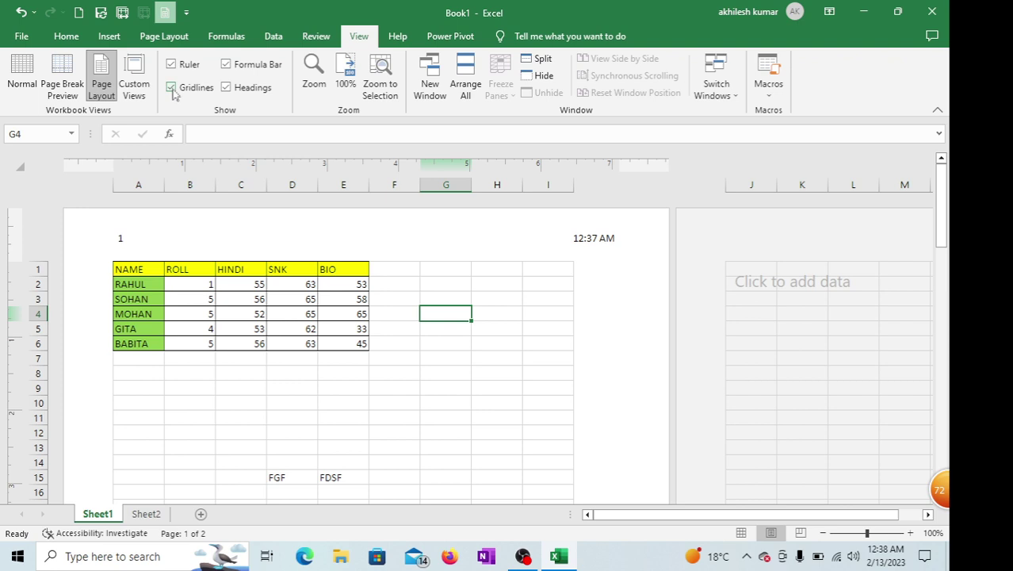
left_click(172, 88)
left_click(172, 88)
left_click(172, 88)
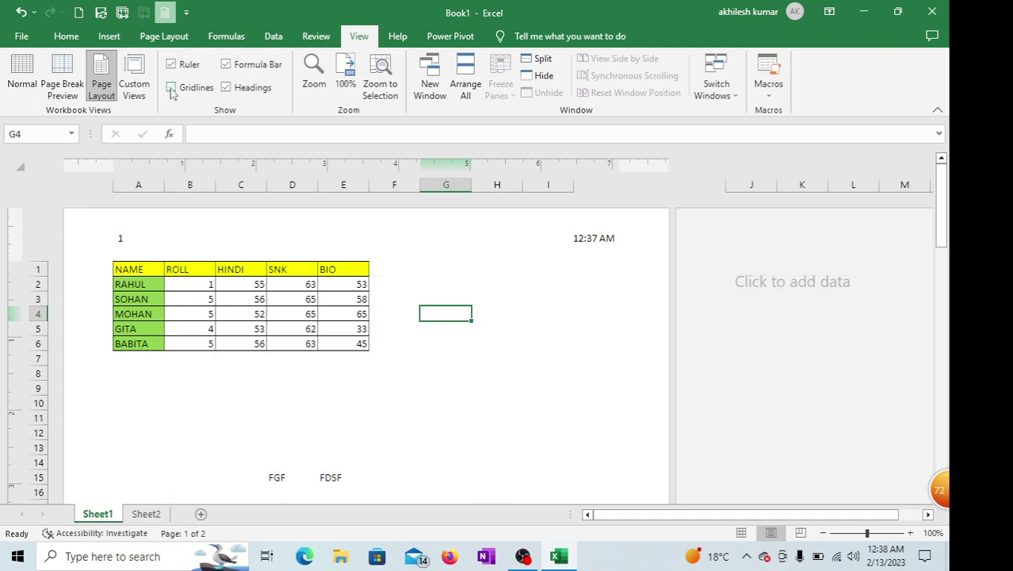
left_click(172, 88)
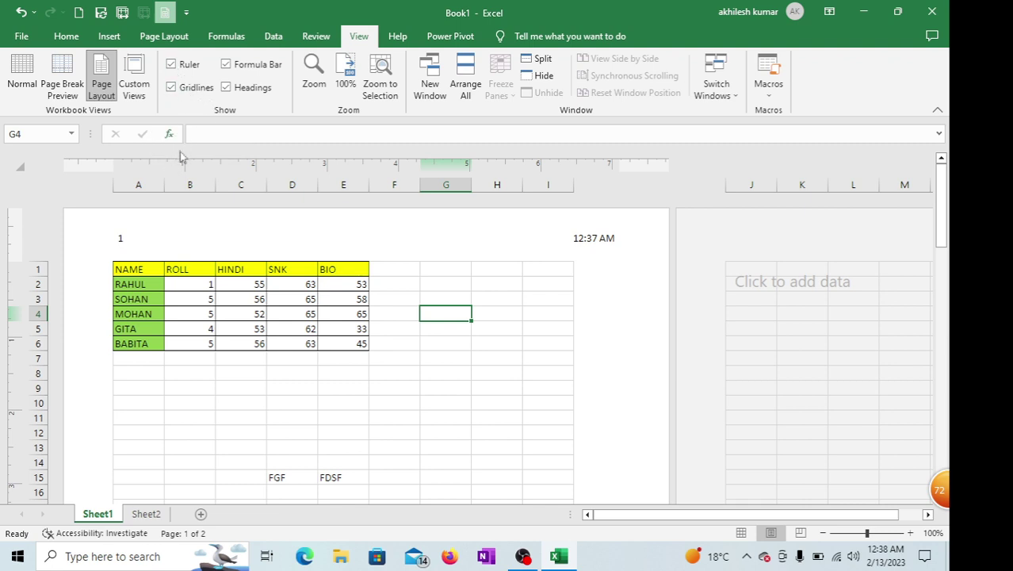
left_click(226, 65)
left_click(226, 65)
left_click(228, 67)
left_click(227, 88)
left_click(226, 88)
left_click(227, 88)
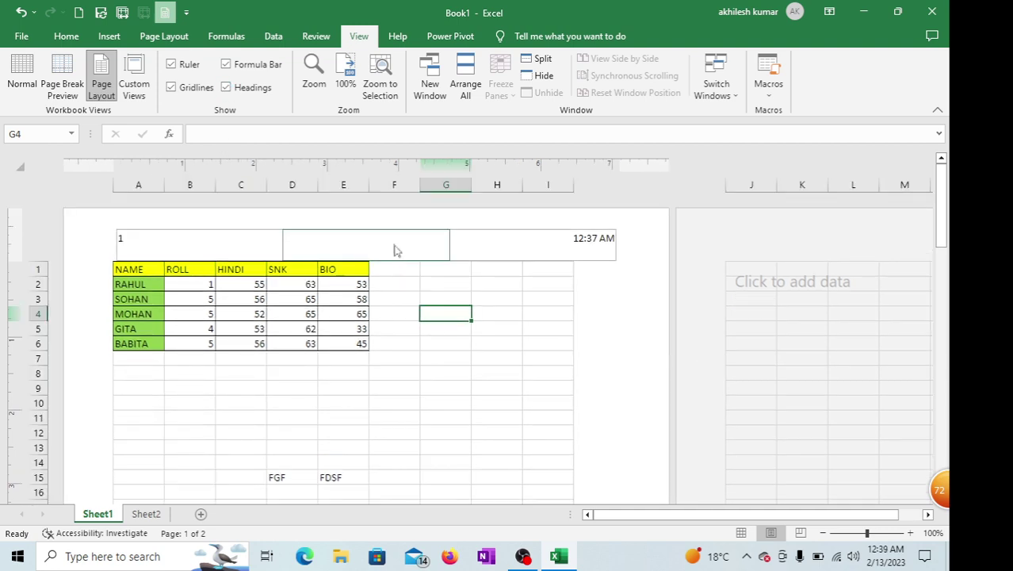
left_click(318, 88)
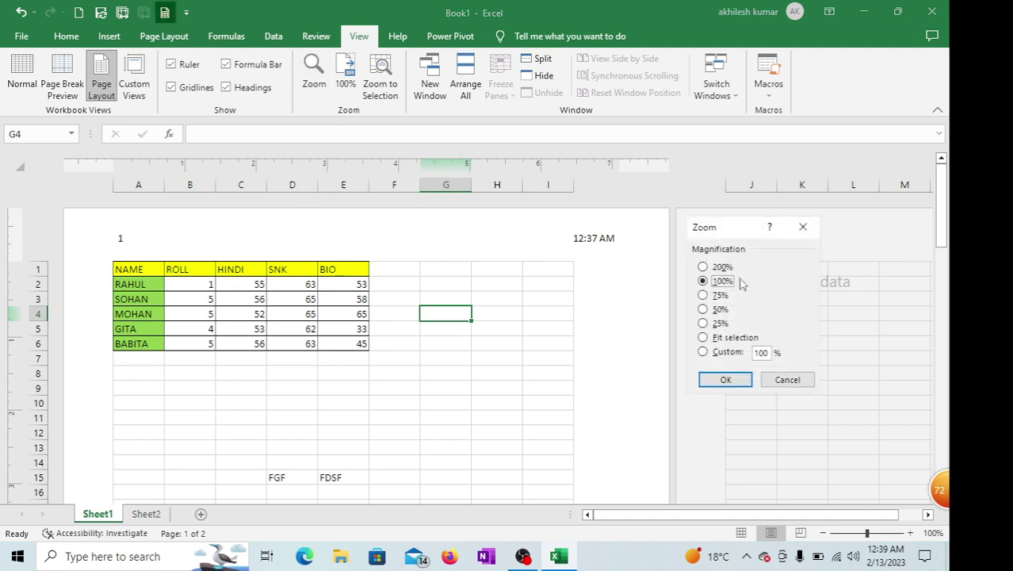
left_click(703, 296)
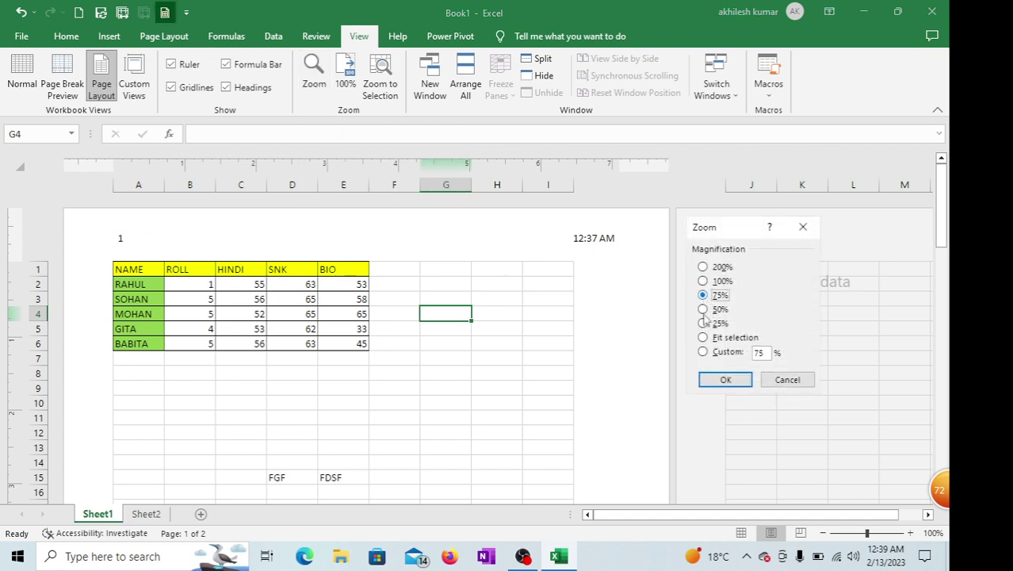
left_click(726, 380)
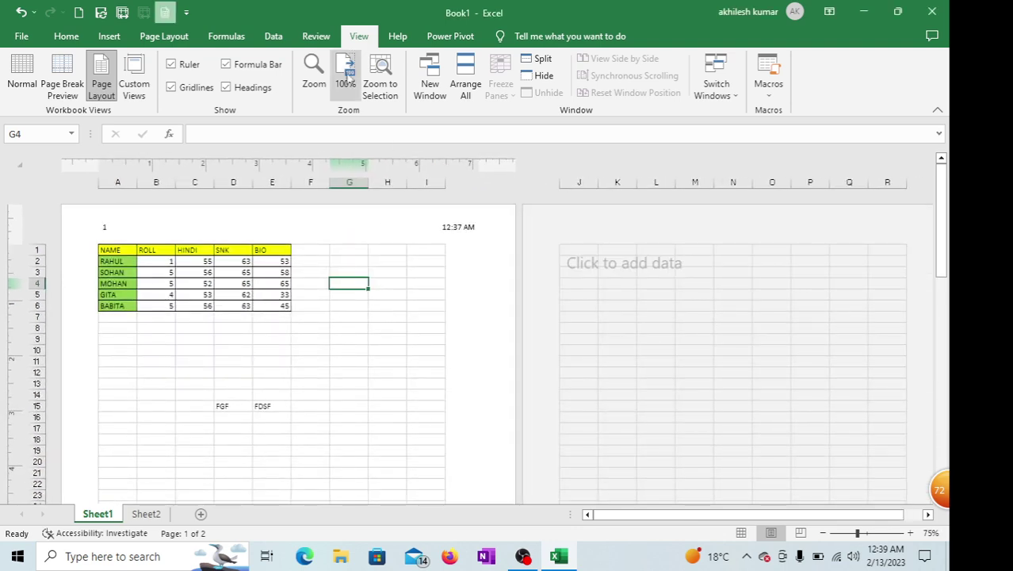
left_click(347, 75)
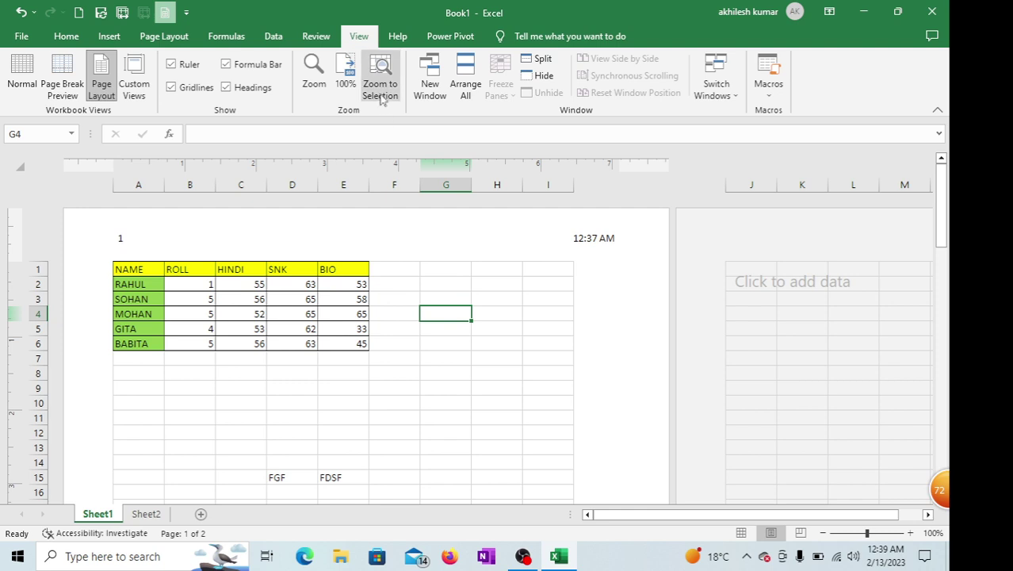
left_click(298, 316)
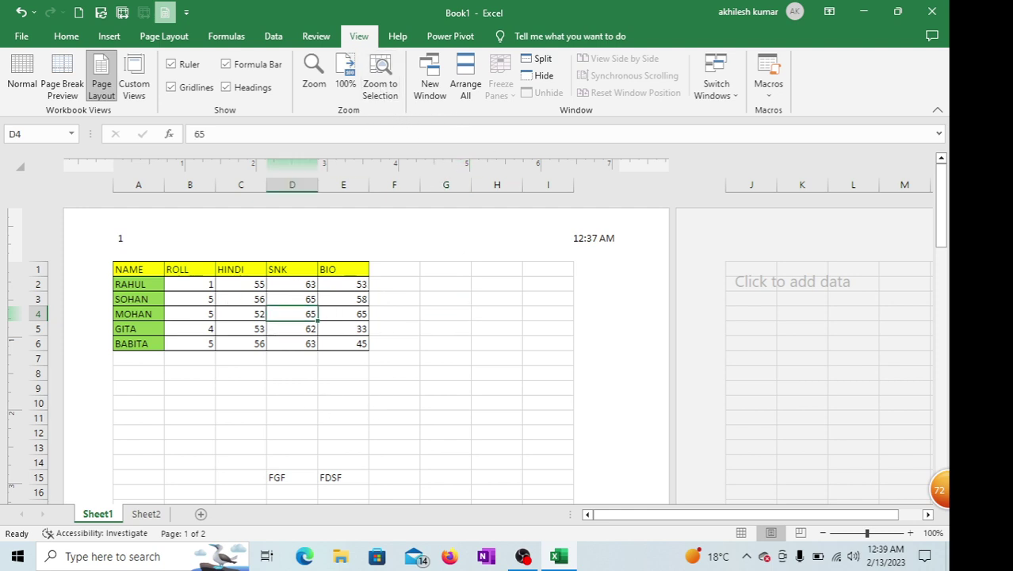
left_click(383, 87)
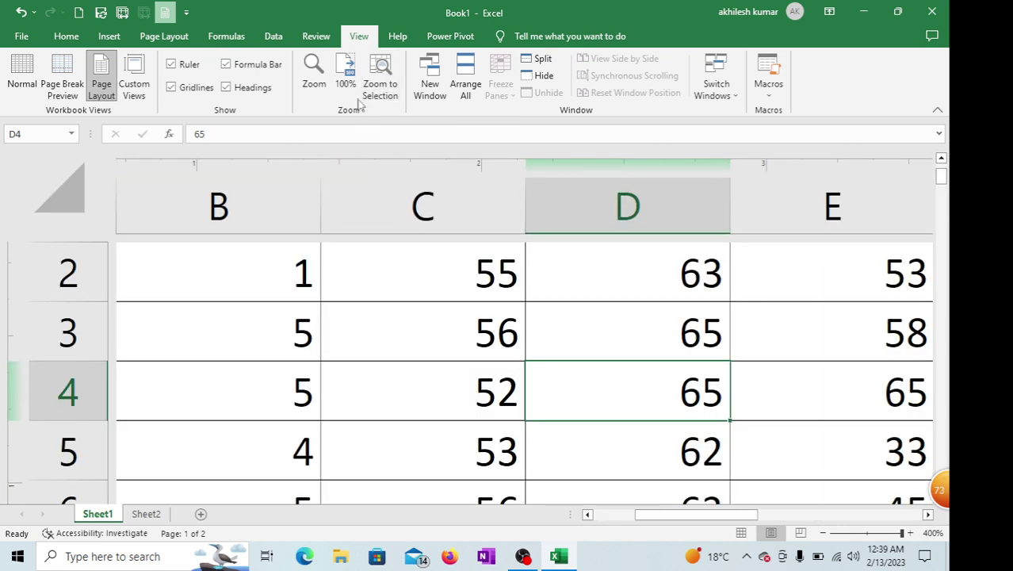
left_click(317, 80)
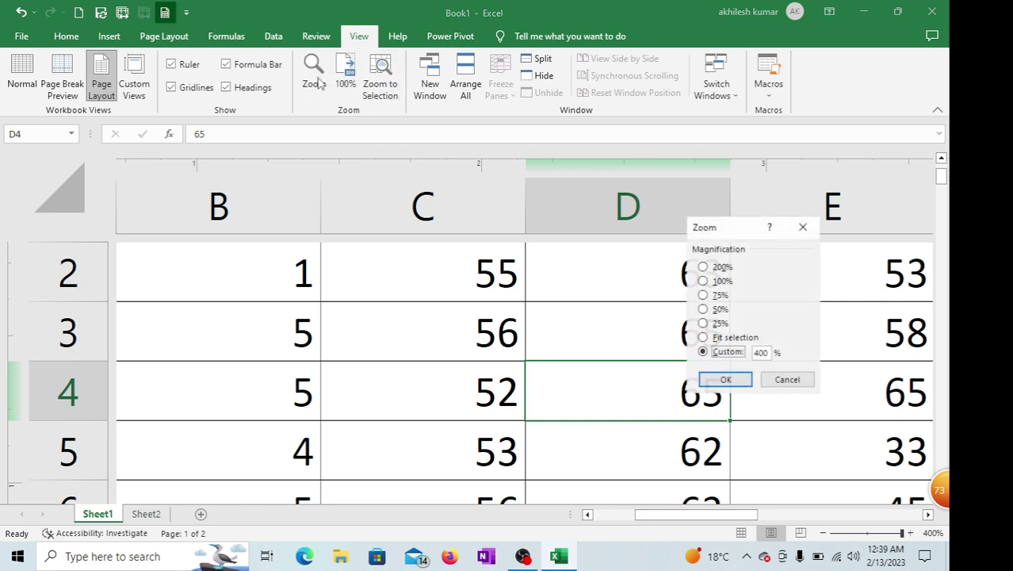
left_click(702, 280)
left_click(726, 380)
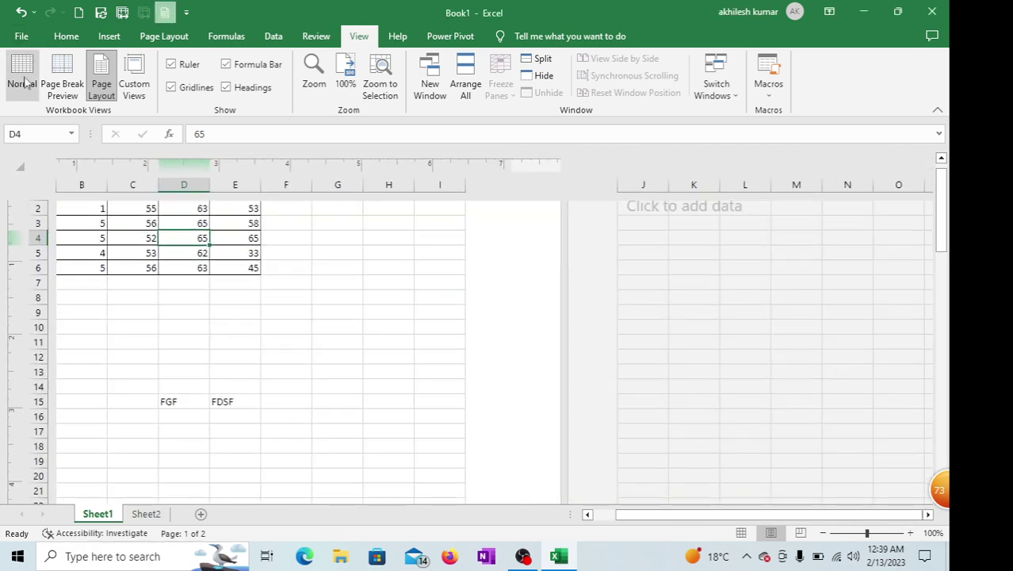
Return Sheet1's marks table from Page Layout to Normal view with page-break lines shown
left_click(306, 266)
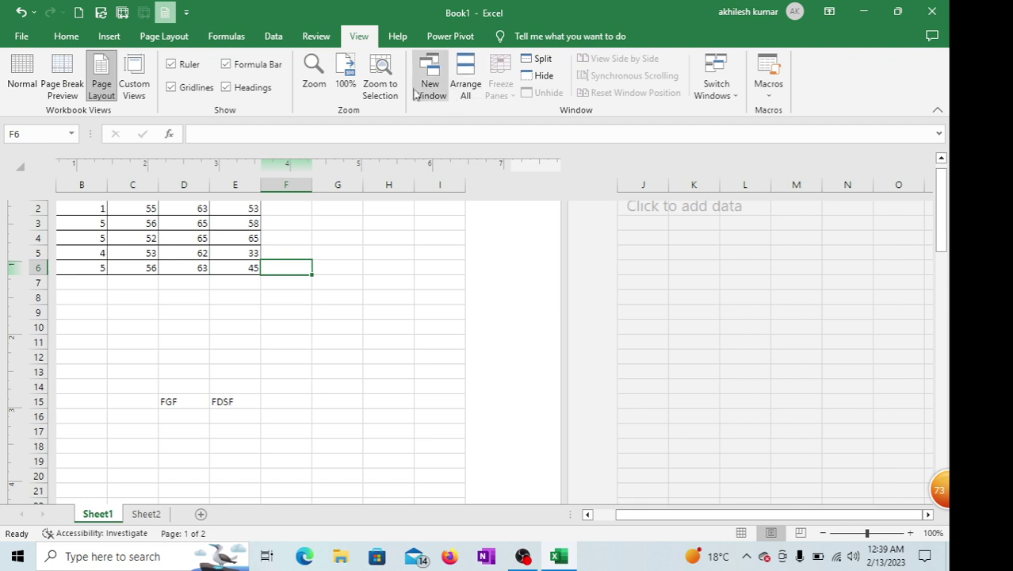
left_click(22, 75)
left_click(283, 249)
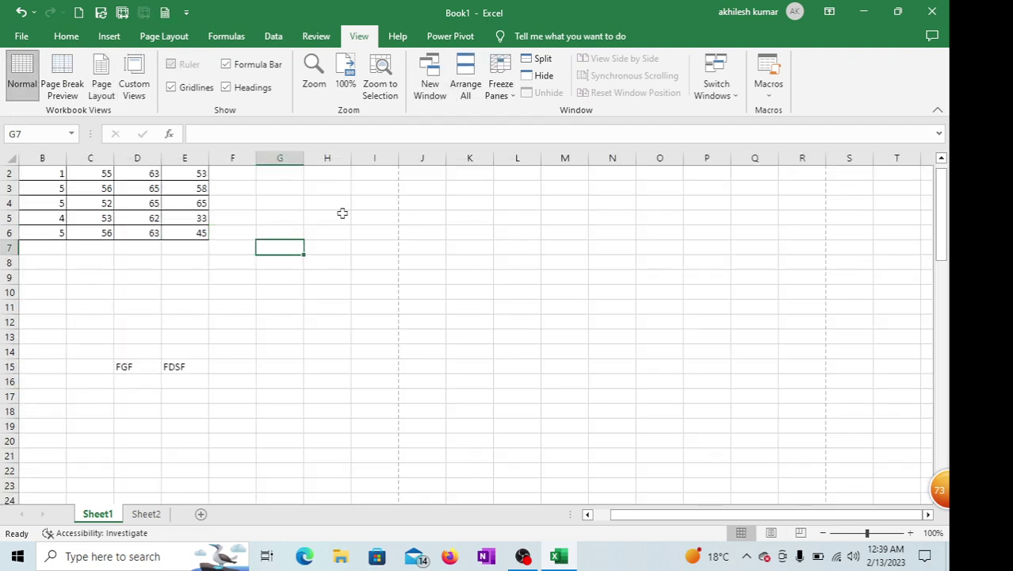
Open a second window on Book1 and tile both windows side by side
left_click(432, 89)
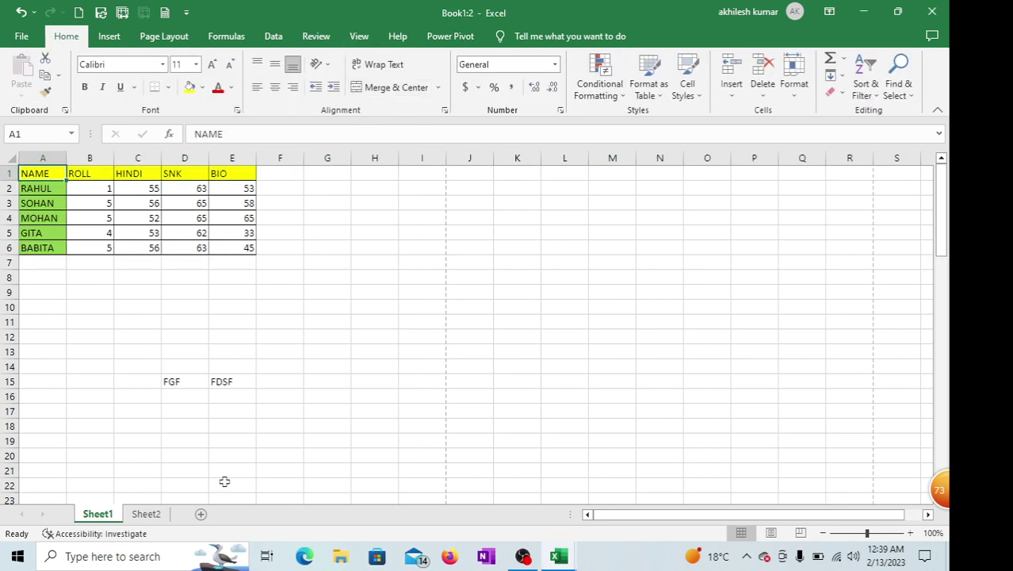
left_click(363, 38)
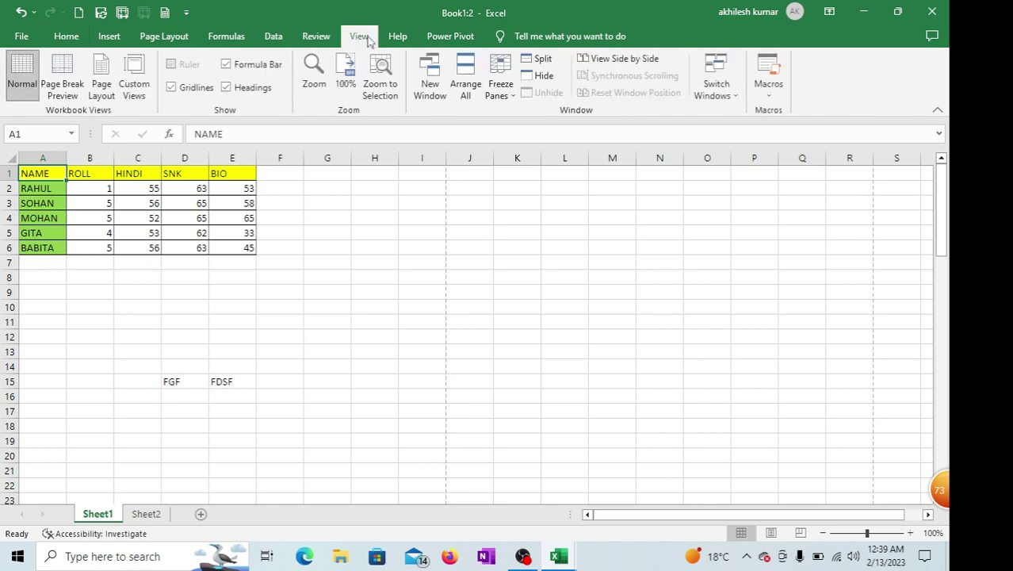
left_click(466, 87)
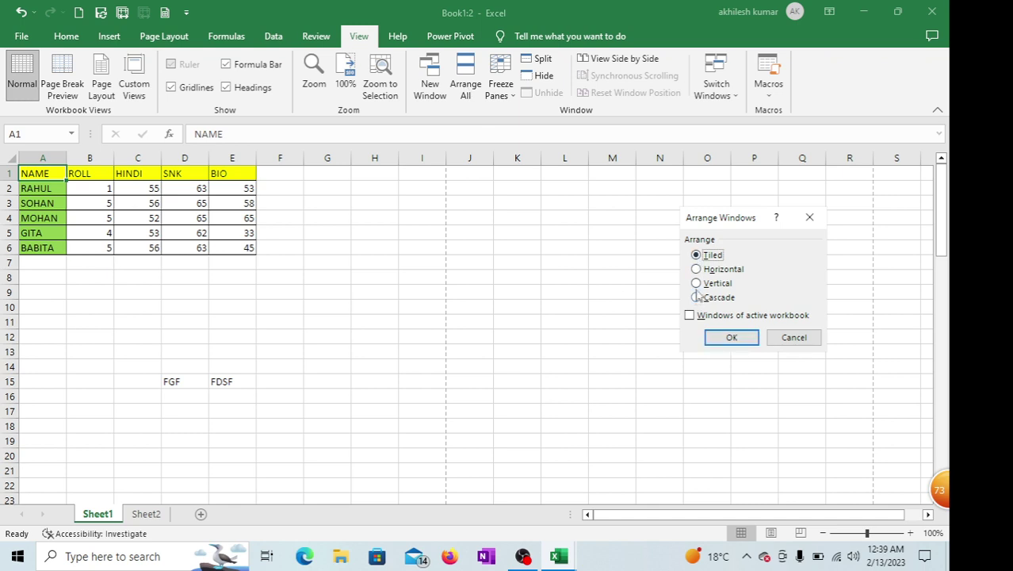
left_click(732, 337)
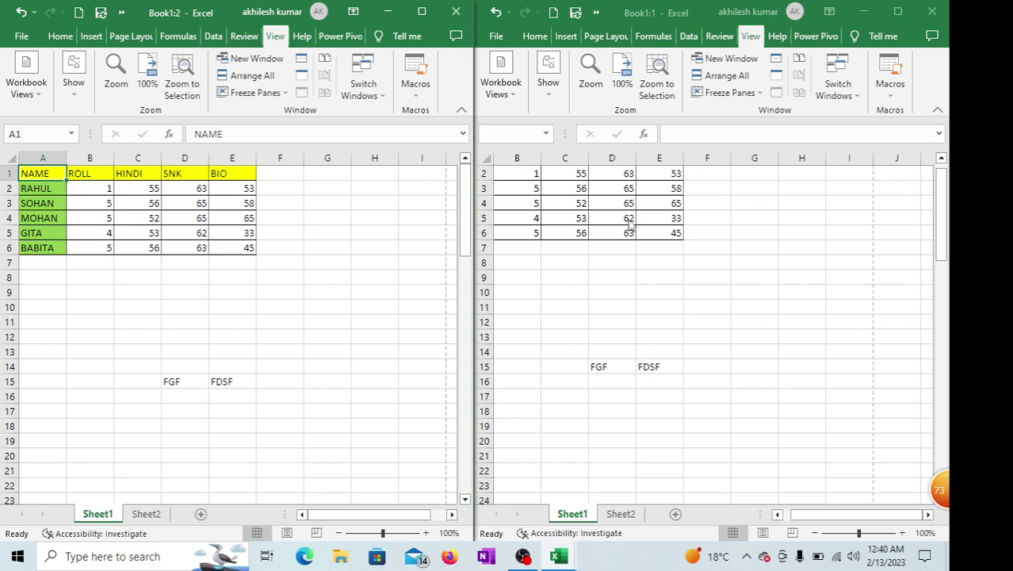
Change the second student's HINDI mark in C3 to 100
left_click(193, 230)
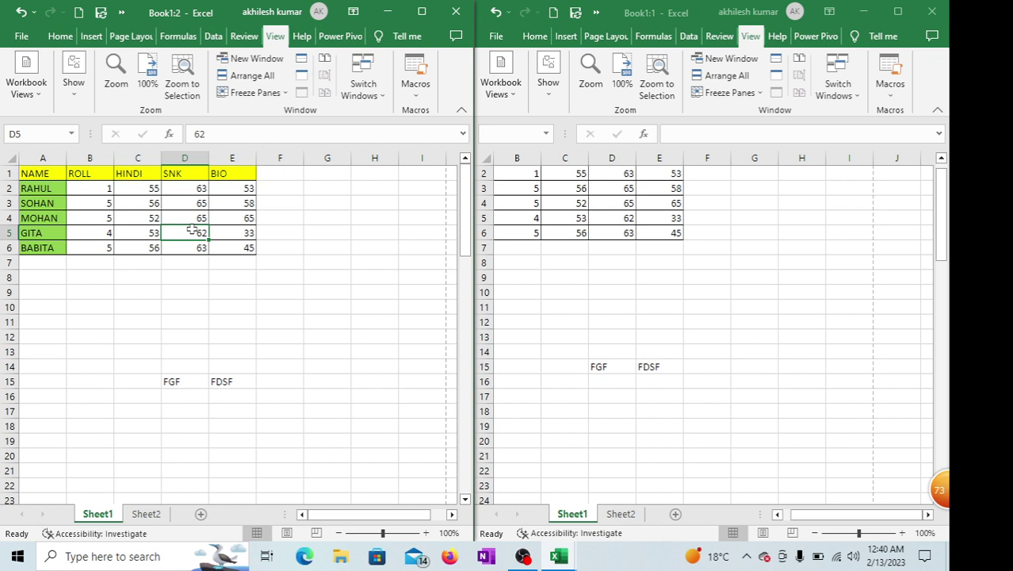
left_click(148, 204)
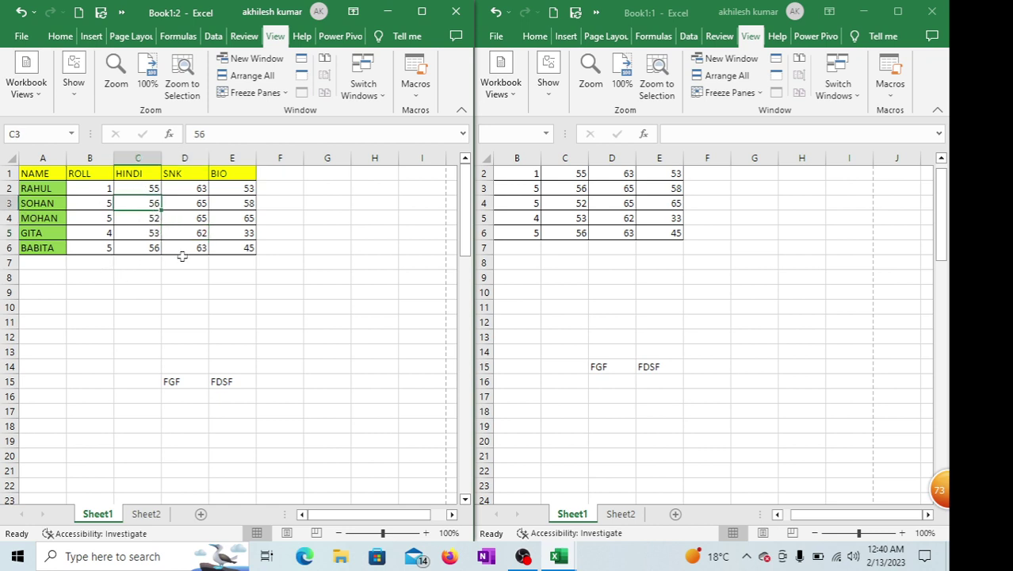
type("100")
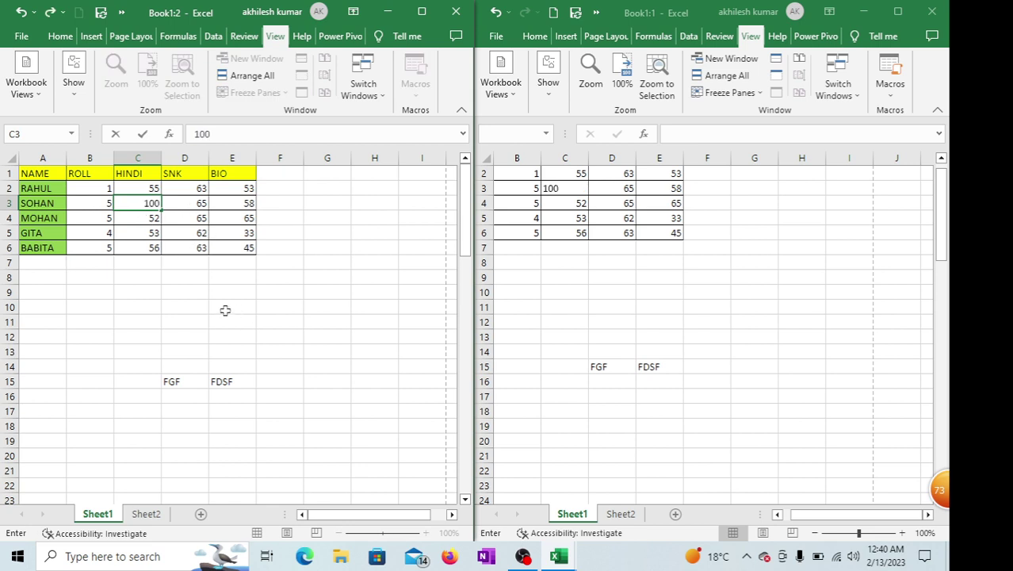
left_click(199, 307)
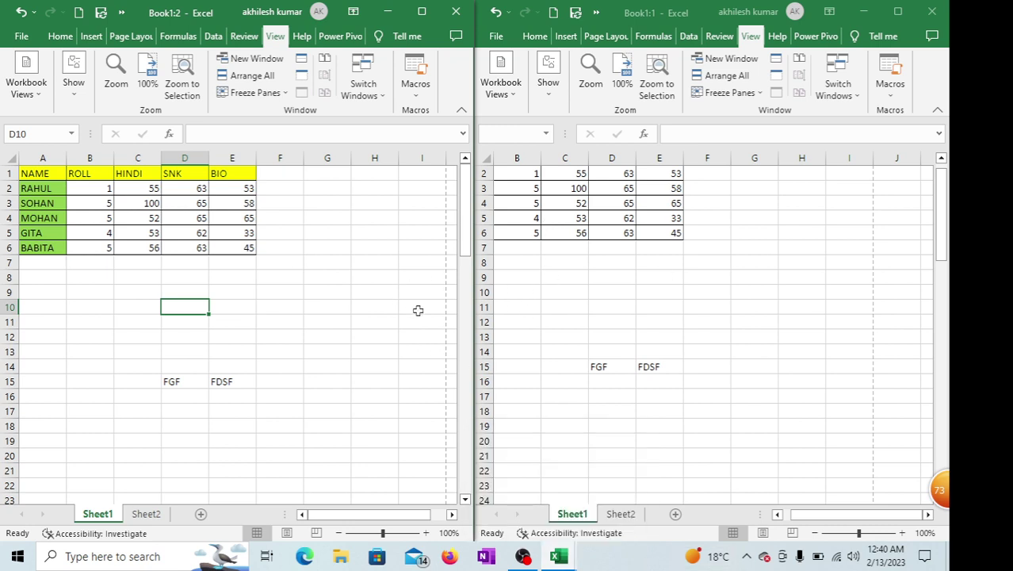
Close the Book1:1 window and maximize the remaining Book1 window
left_click(384, 39)
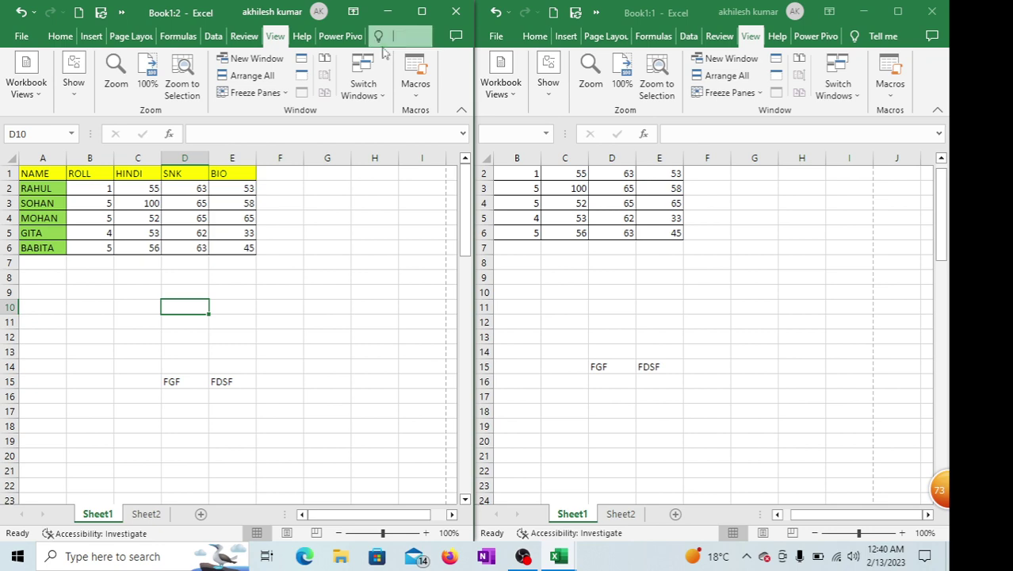
left_click(935, 12)
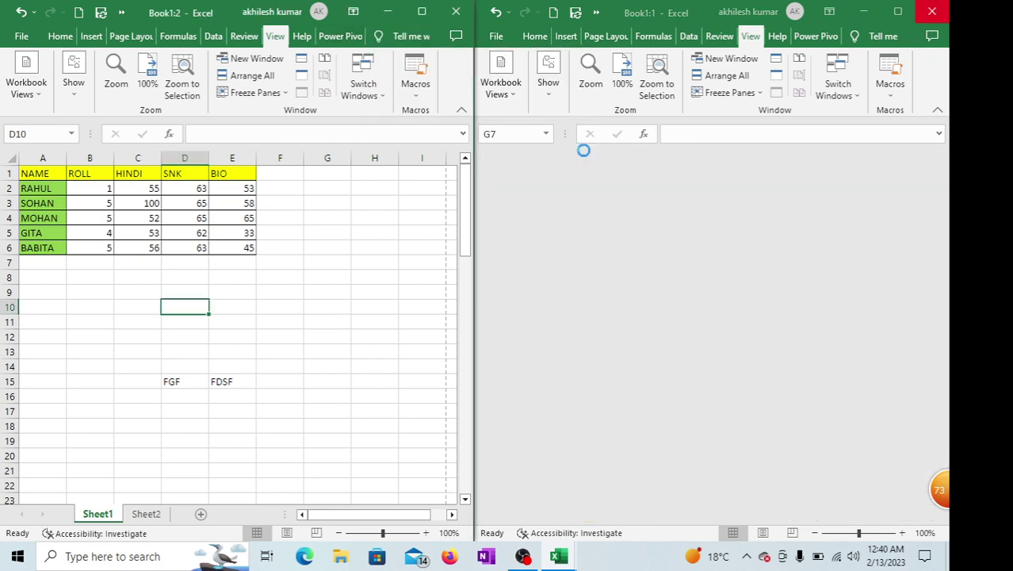
left_click(421, 12)
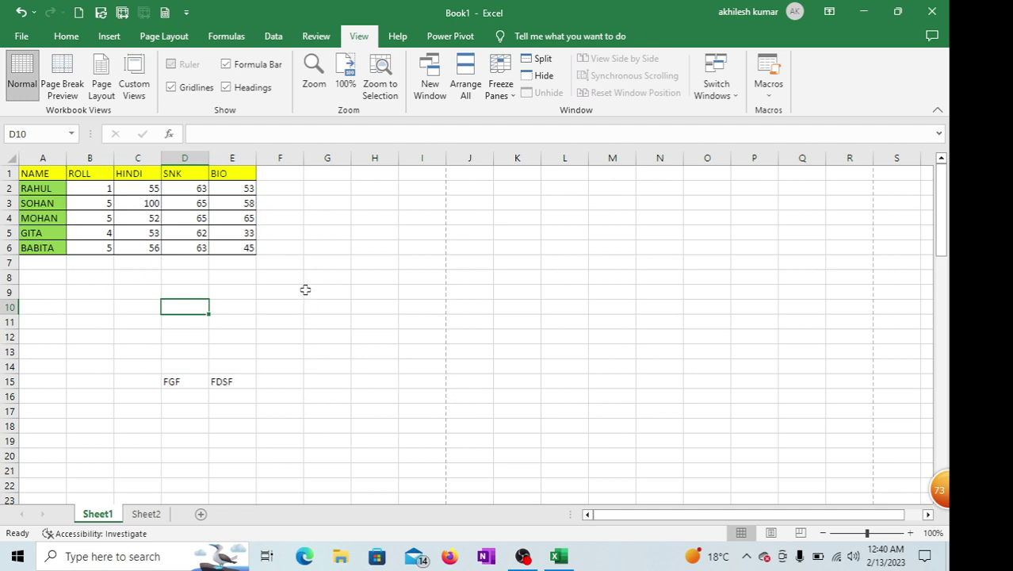
Freeze panes at cell A7 so rows 1–6 stay fixed
left_click(119, 275)
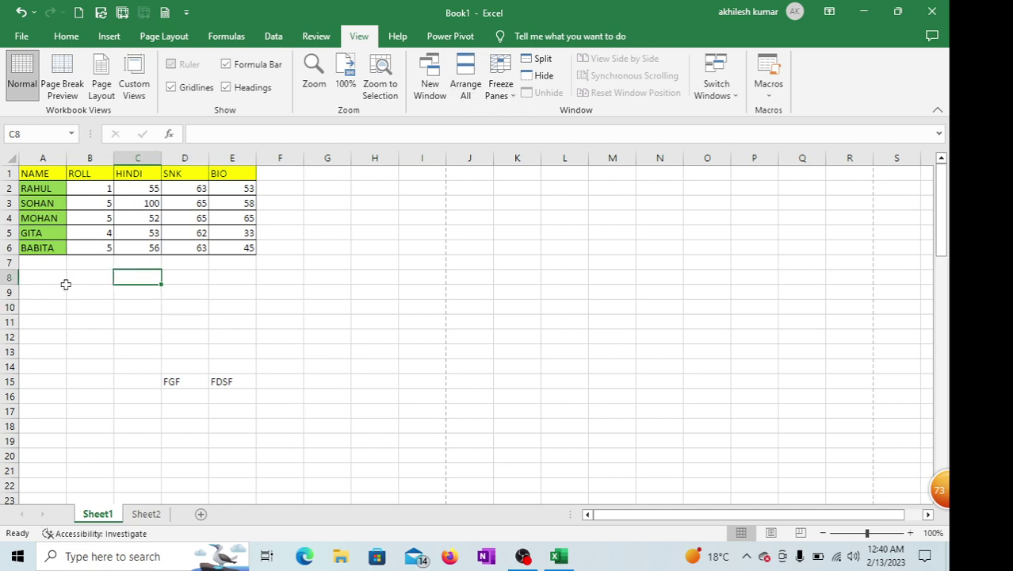
left_click(49, 283)
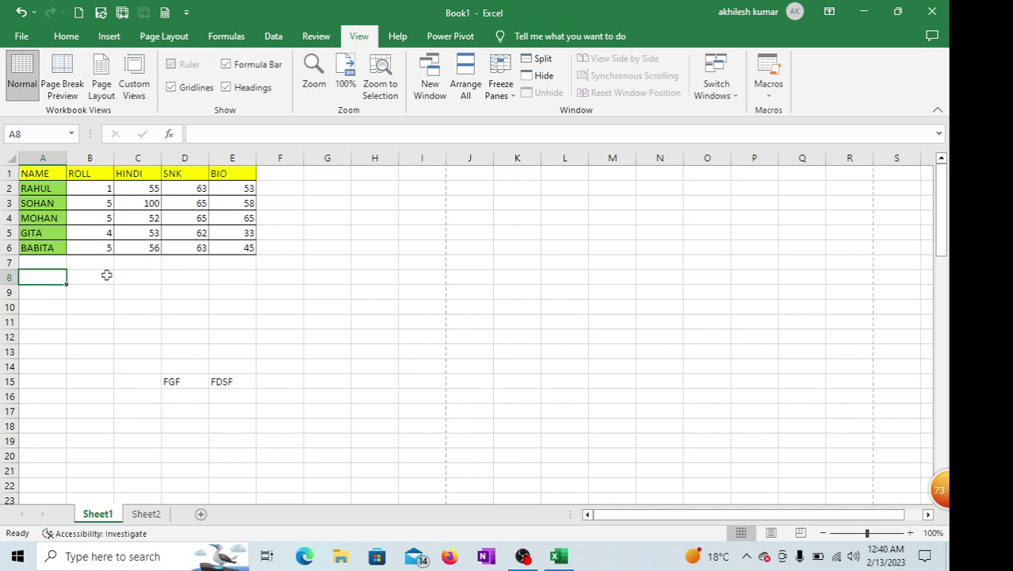
left_click(70, 275)
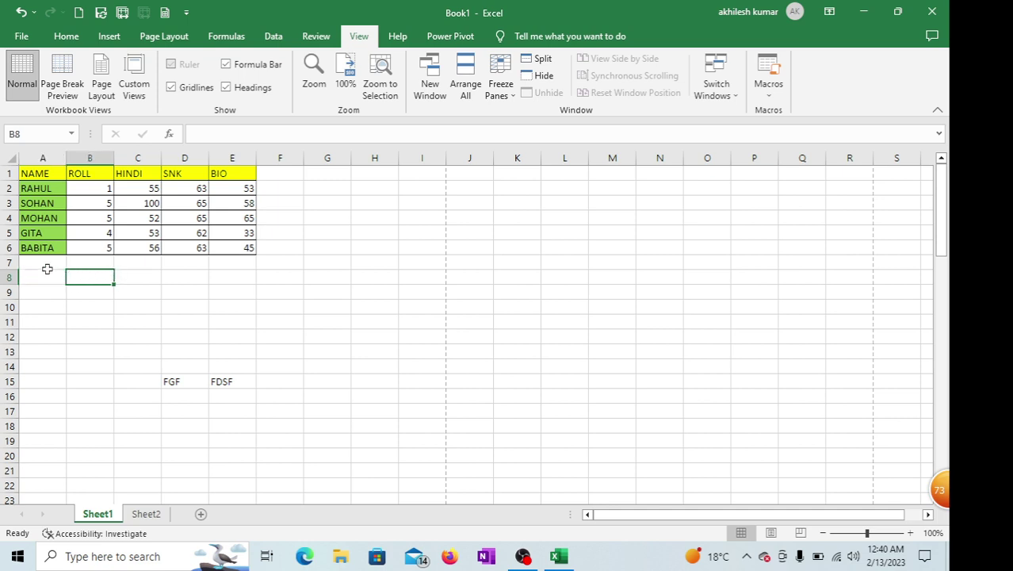
left_click(50, 268)
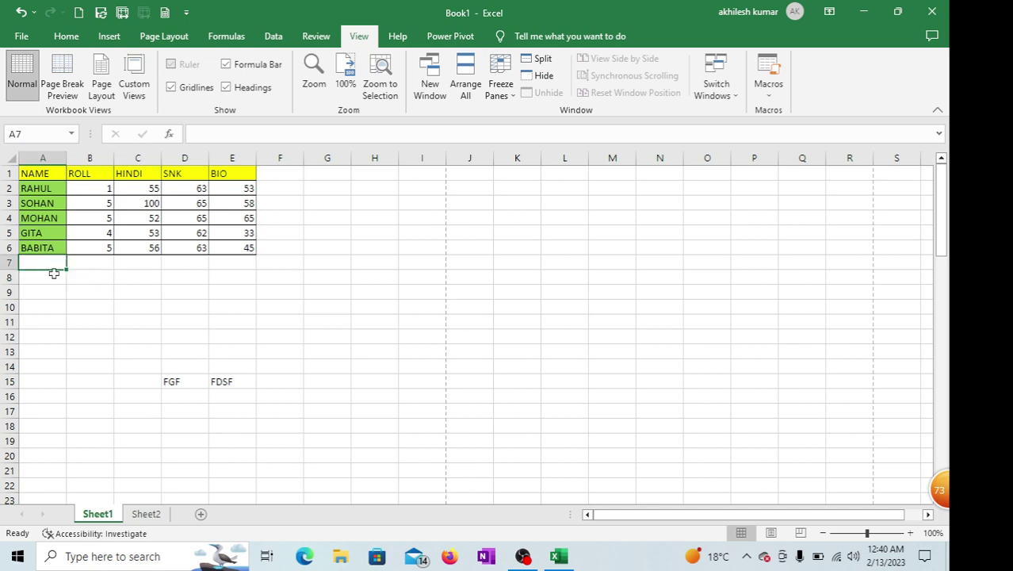
left_click(511, 94)
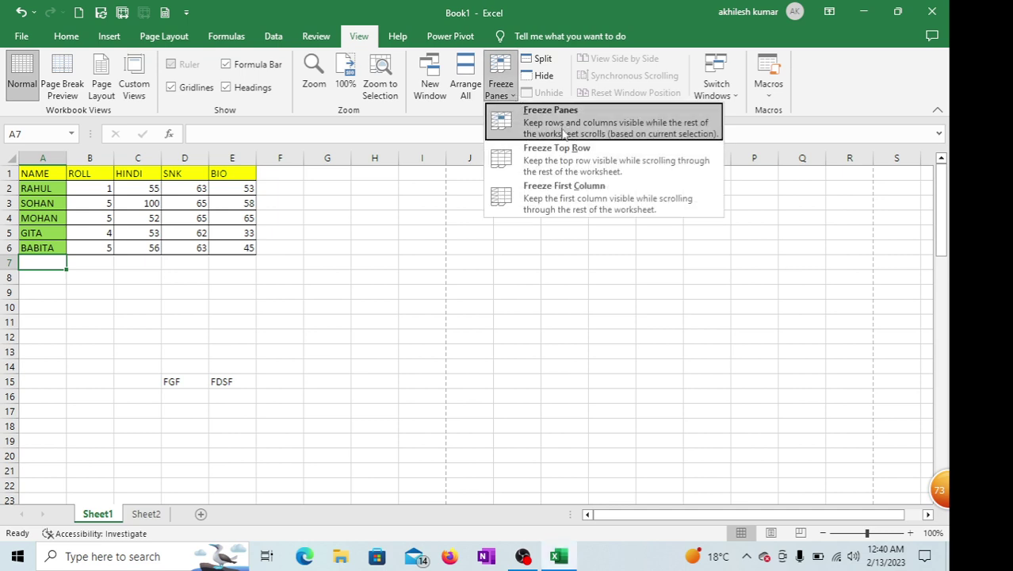
left_click(564, 134)
Scroll the sheet up and down to confirm rows 1–6 remain frozen
scroll(129, 337, "down", 2)
scroll(128, 337, "up", 1)
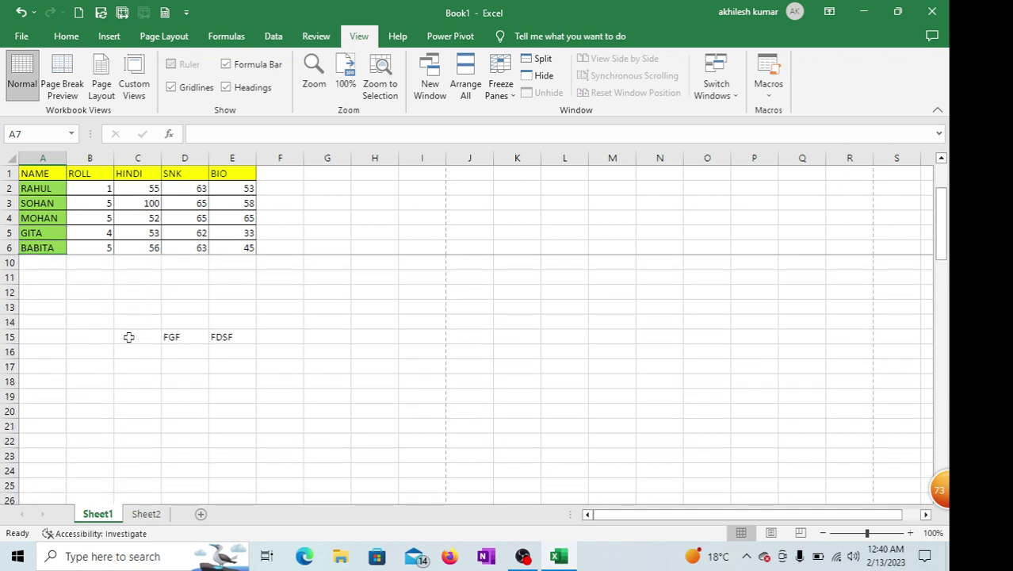
scroll(128, 337, "up", 1)
scroll(119, 317, "down", 1)
scroll(181, 320, "down", 4)
scroll(181, 319, "up", 4)
scroll(172, 315, "down", 1)
scroll(172, 315, "up", 1)
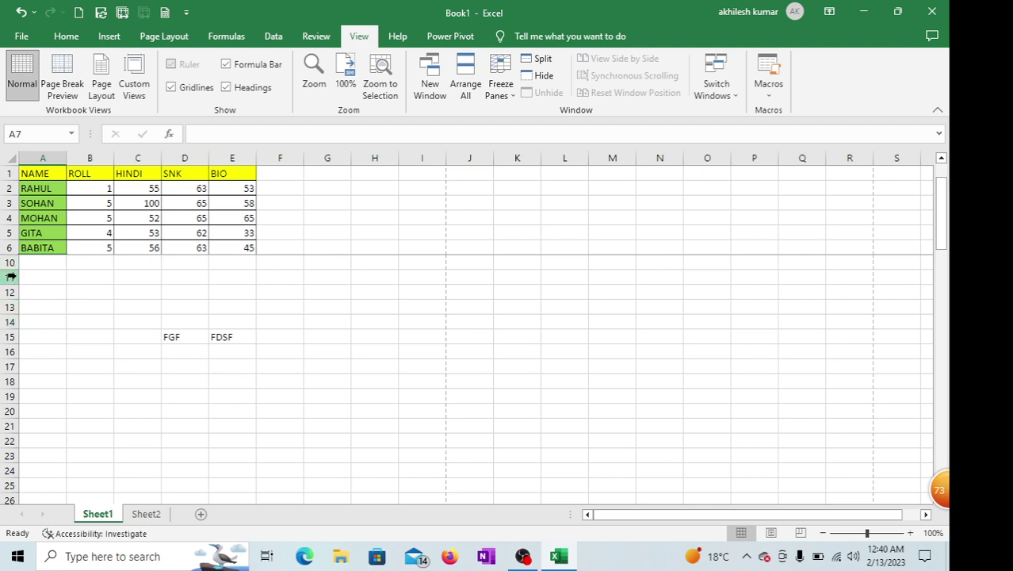
scroll(103, 333, "down", 6)
scroll(104, 334, "down", 5)
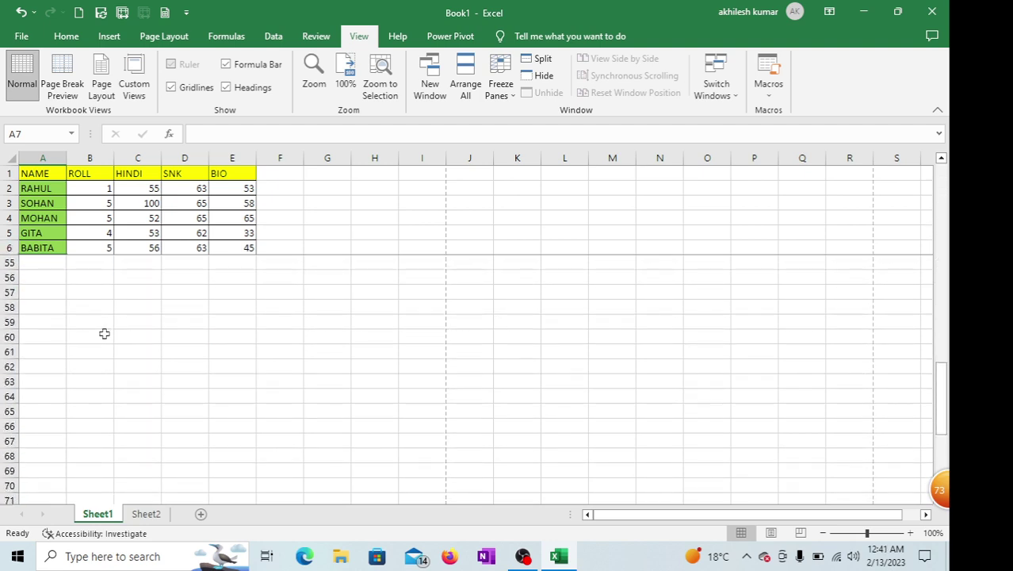
scroll(371, 327, "up", 12)
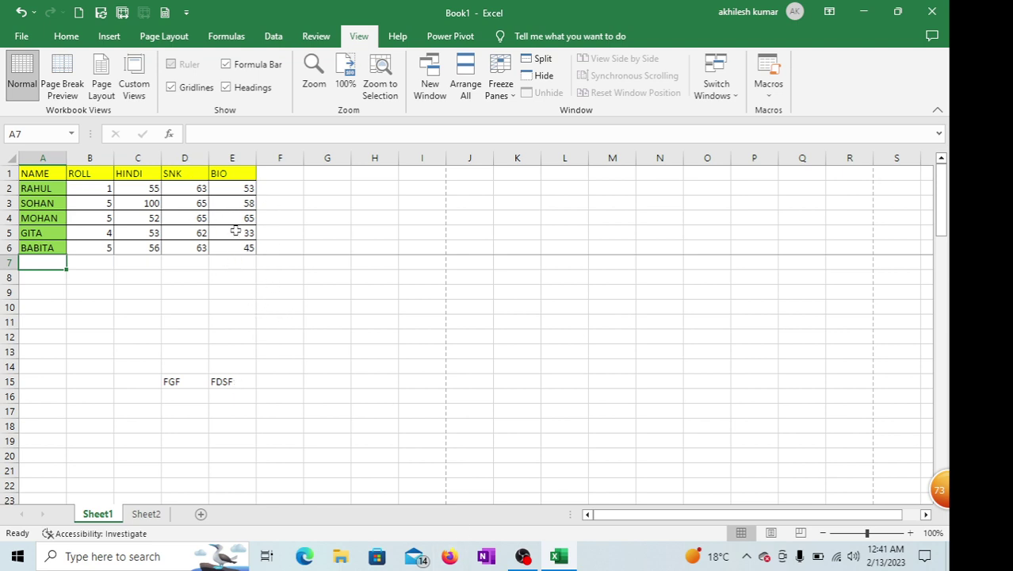
Unfreeze all panes and scroll to confirm the sheet moves freely
left_click(501, 87)
left_click(539, 126)
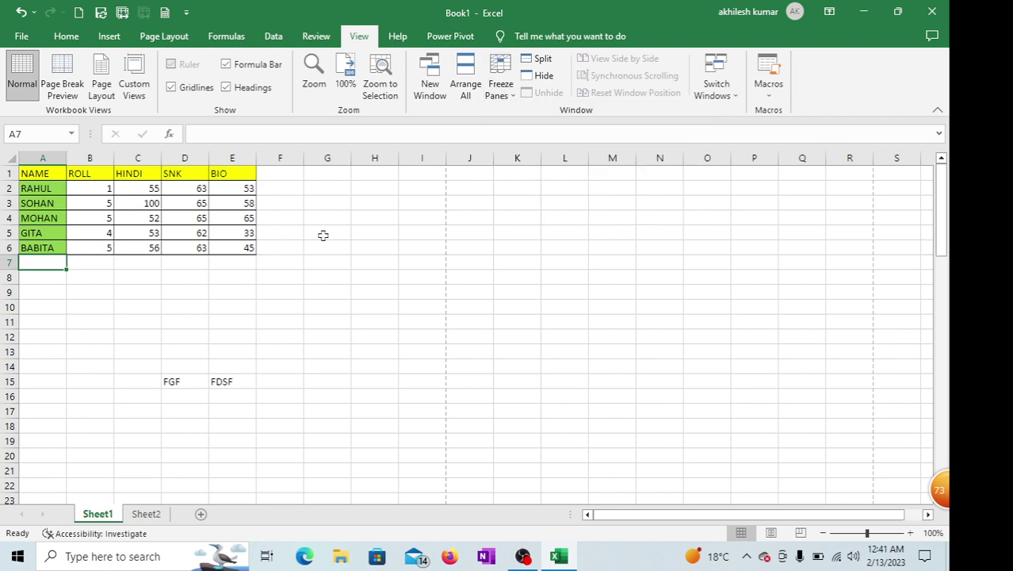
scroll(276, 255, "down", 1)
scroll(276, 256, "up", 1)
scroll(276, 255, "down", 1)
scroll(276, 256, "up", 1)
Select the header row cells A1:I1 in preparation for freezing the top row
left_click(507, 92)
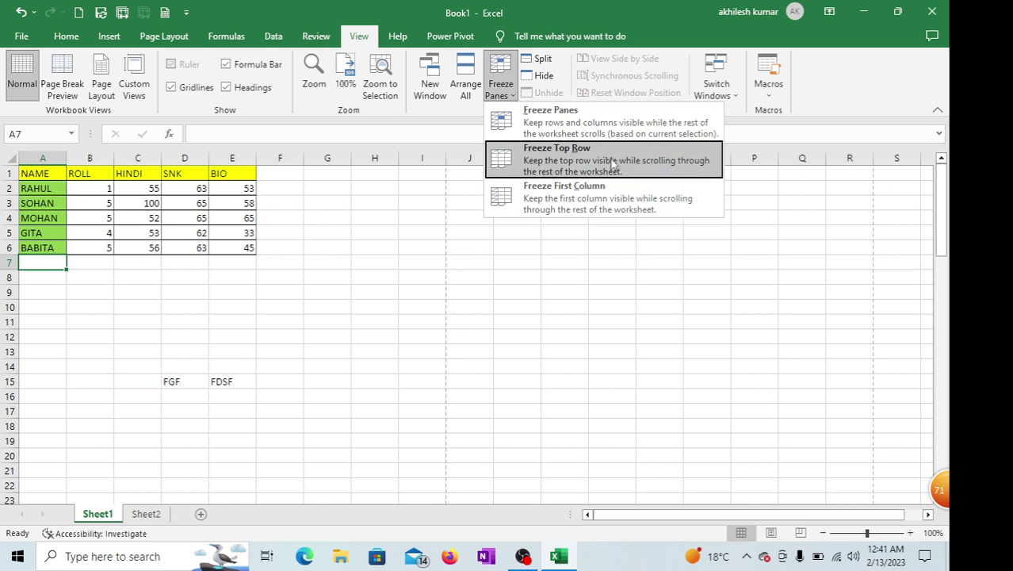
left_click(248, 311)
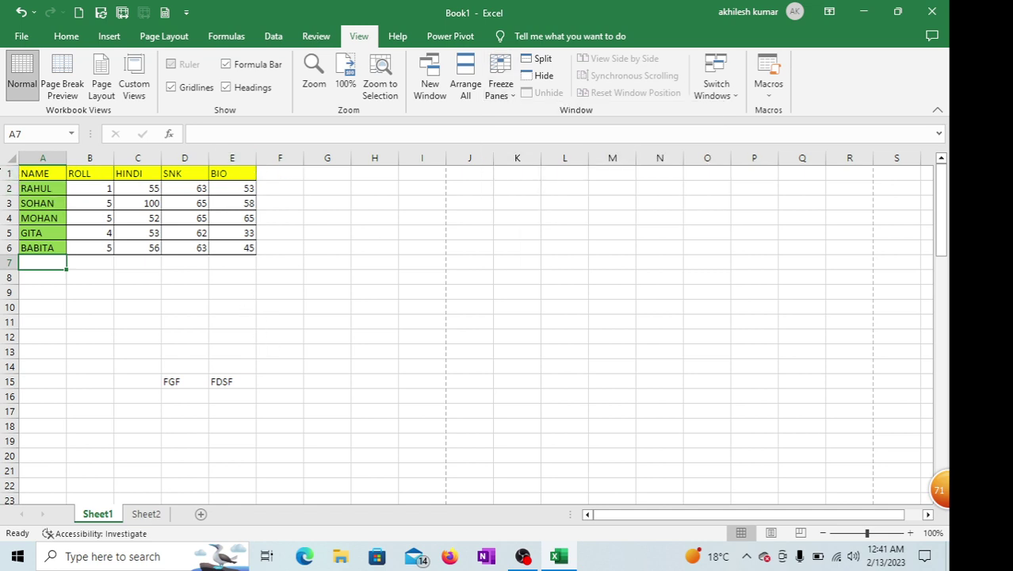
left_click(4, 173)
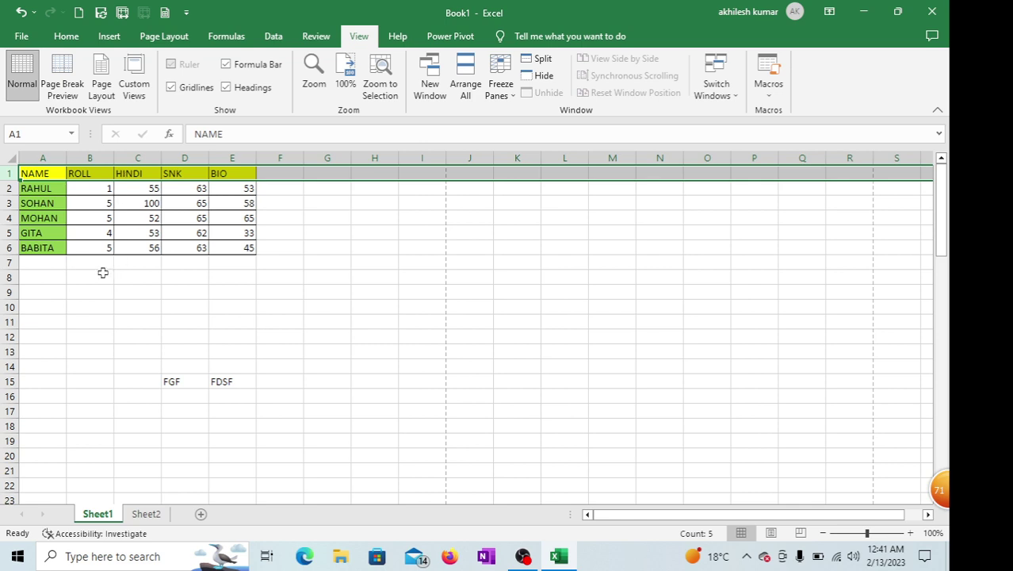
left_click(100, 232)
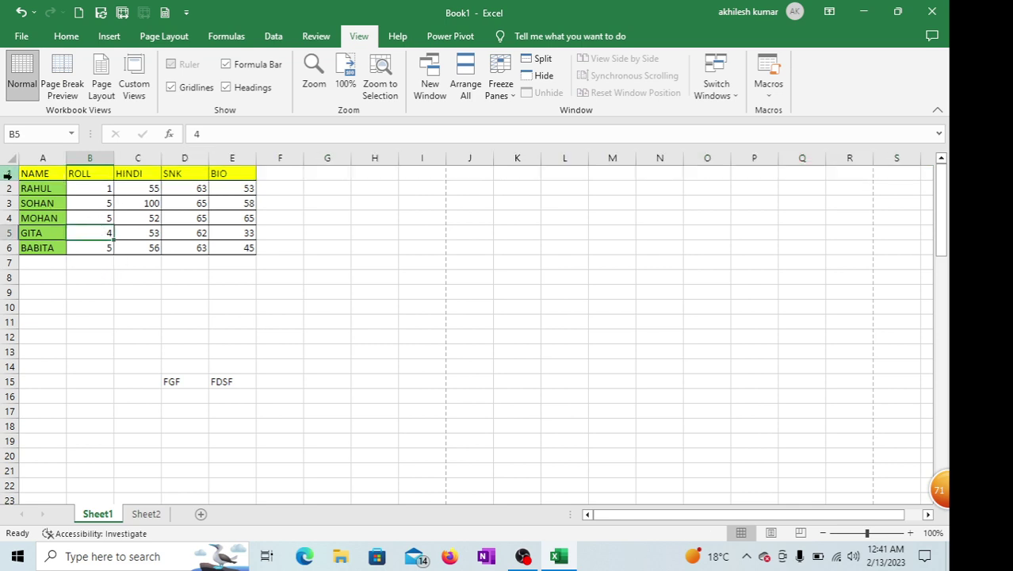
left_click_drag(29, 173, 425, 174)
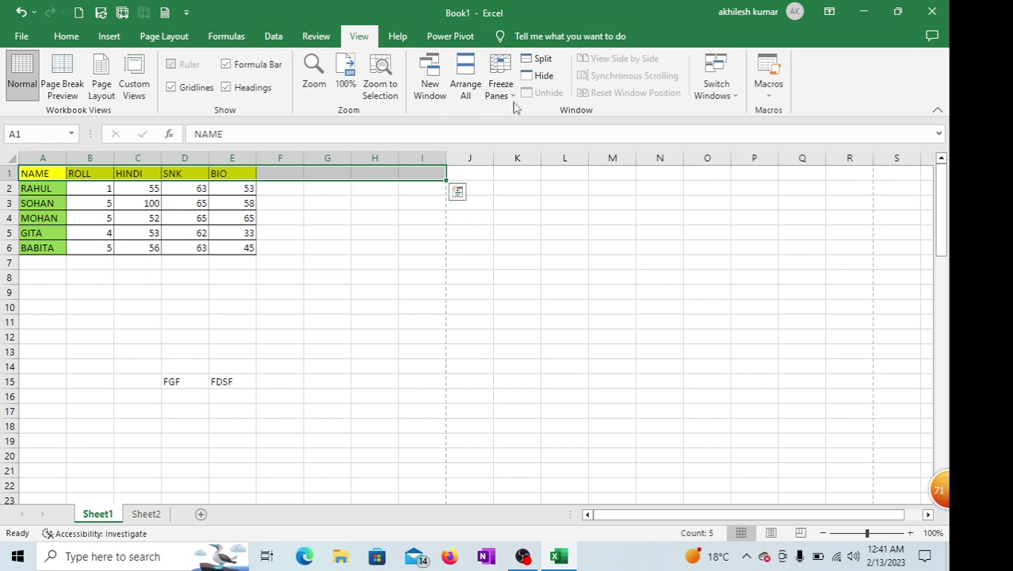
left_click(321, 39)
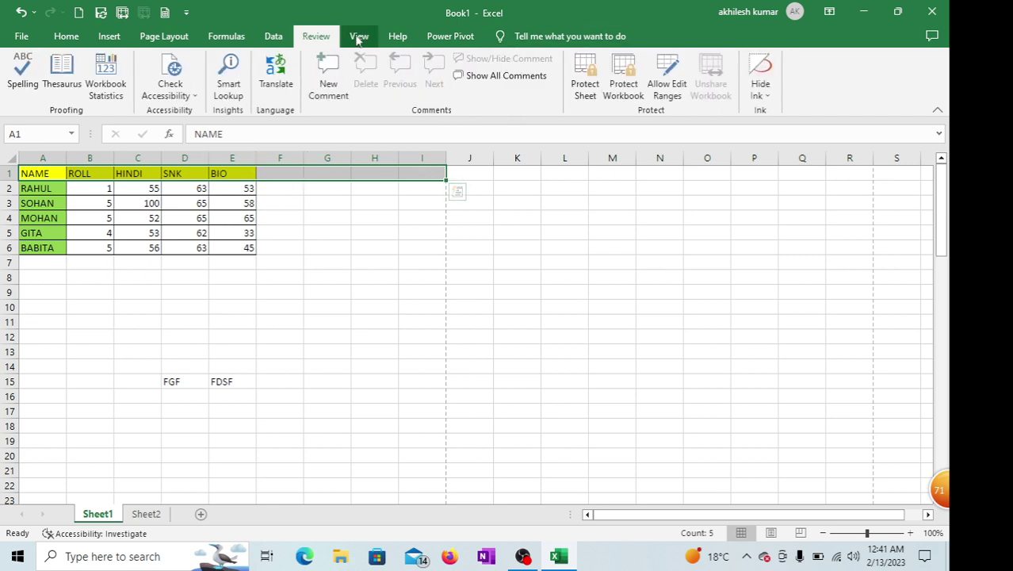
left_click(358, 40)
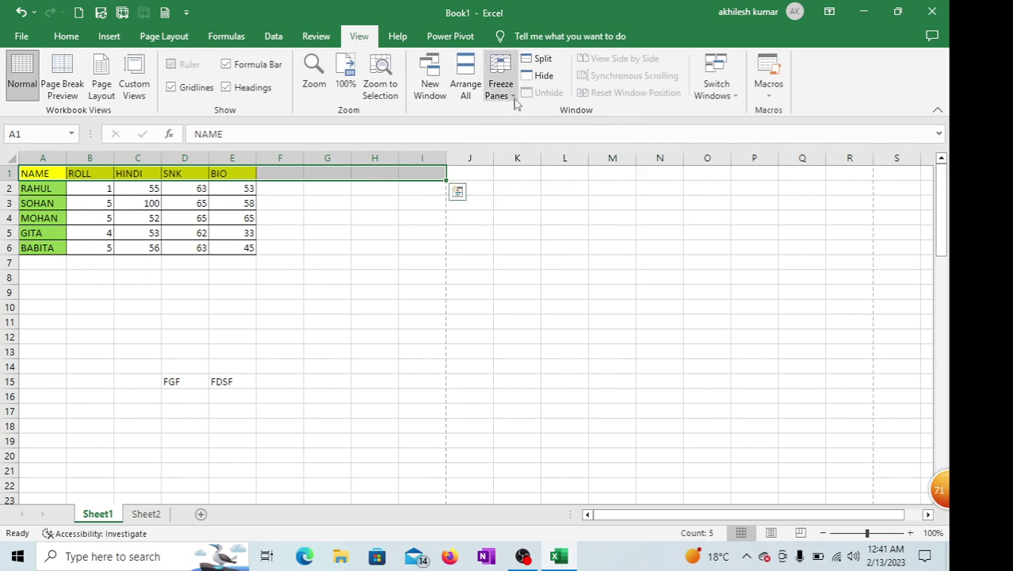
Freeze the top row and scroll to check the header stays in place
left_click(515, 98)
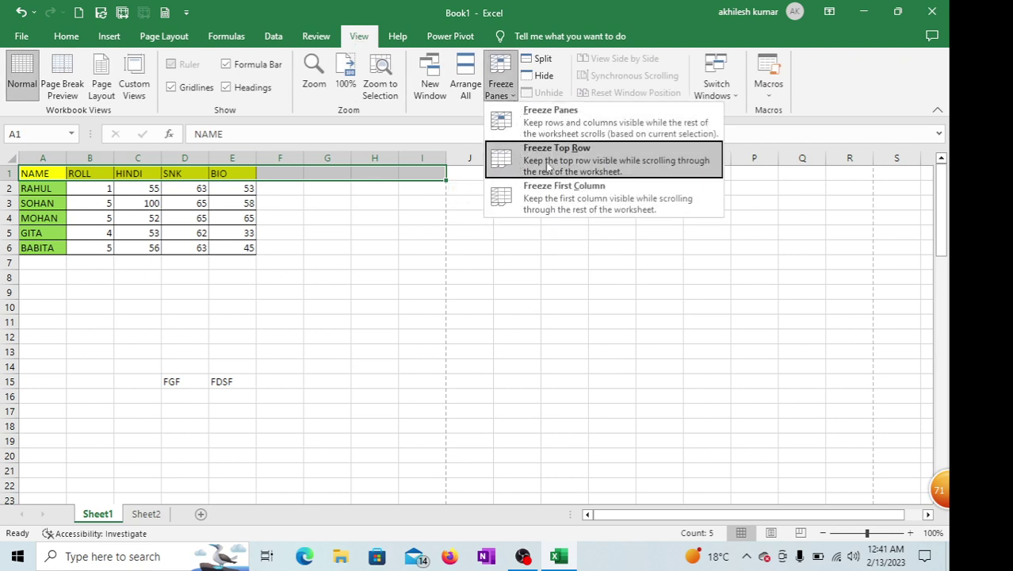
left_click(571, 162)
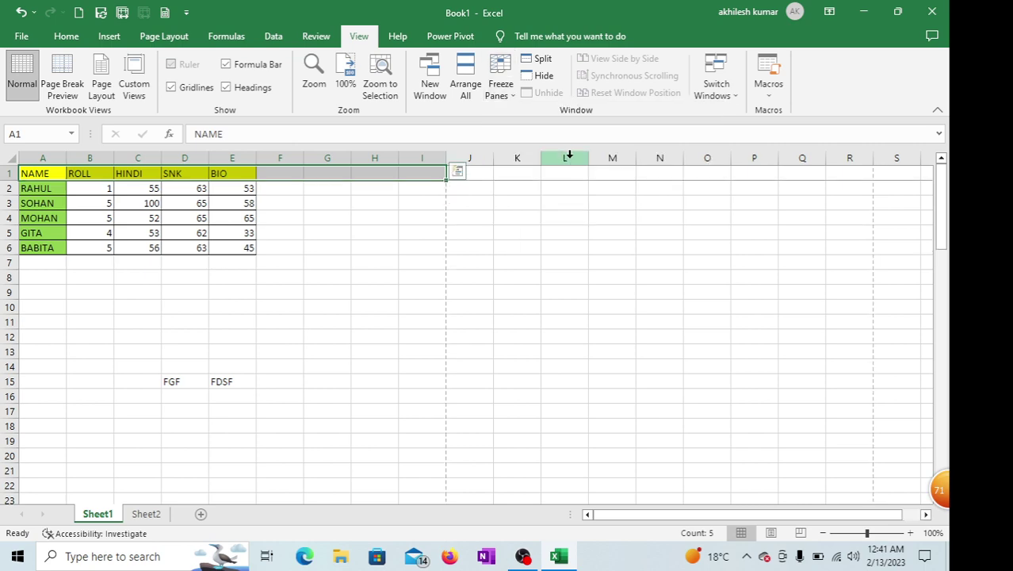
left_click(183, 206)
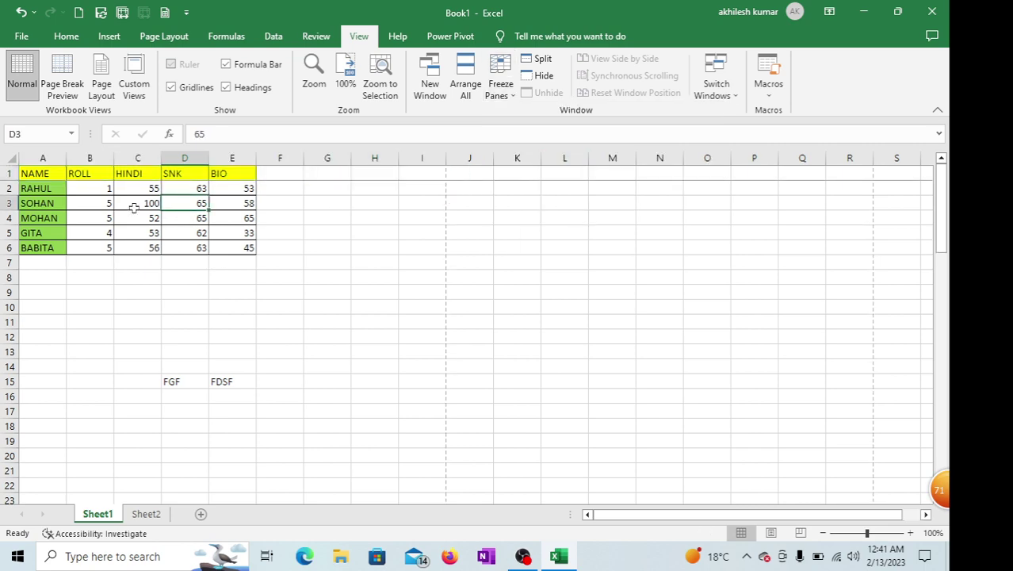
scroll(135, 208, "down", 1)
scroll(134, 207, "up", 1)
scroll(135, 208, "down", 1)
scroll(135, 208, "up", 1)
scroll(73, 204, "down", 1)
scroll(73, 203, "up", 1)
scroll(73, 204, "down", 4)
scroll(73, 203, "up", 4)
Unfreeze the top row and scroll to confirm nothing stays fixed
left_click(508, 95)
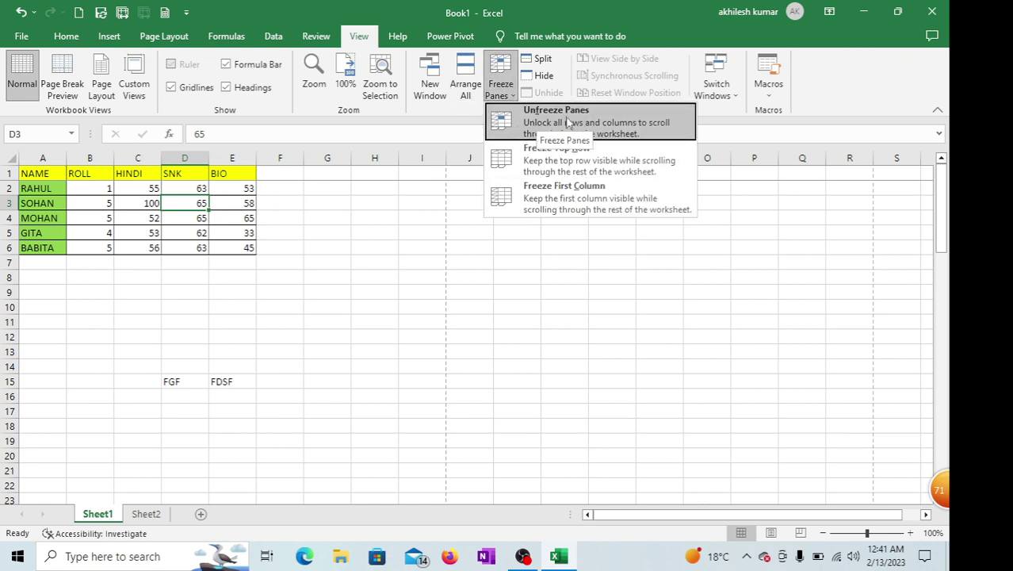
left_click(567, 118)
scroll(141, 240, "down", 1)
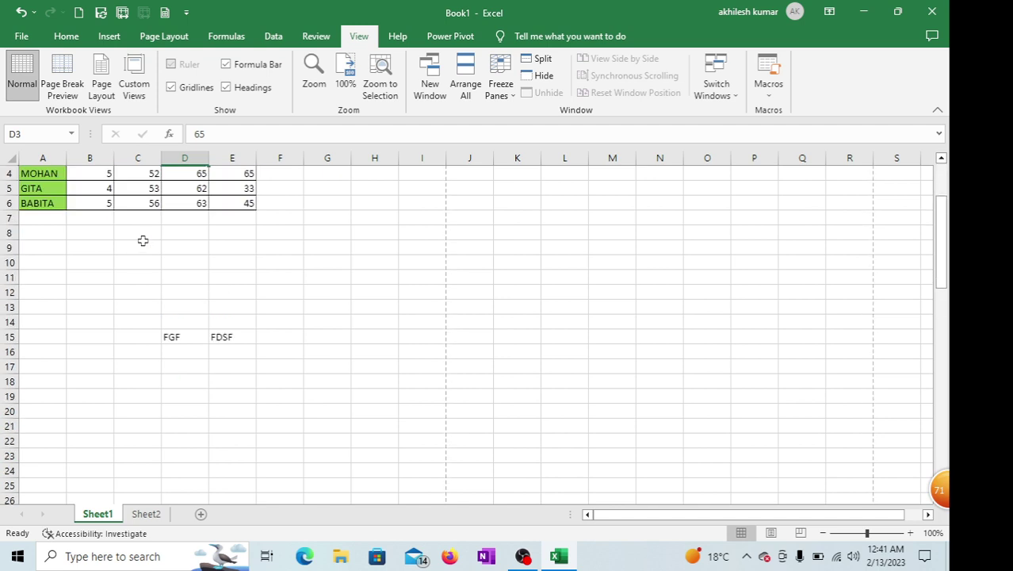
scroll(143, 239, "down", 2)
scroll(142, 239, "up", 3)
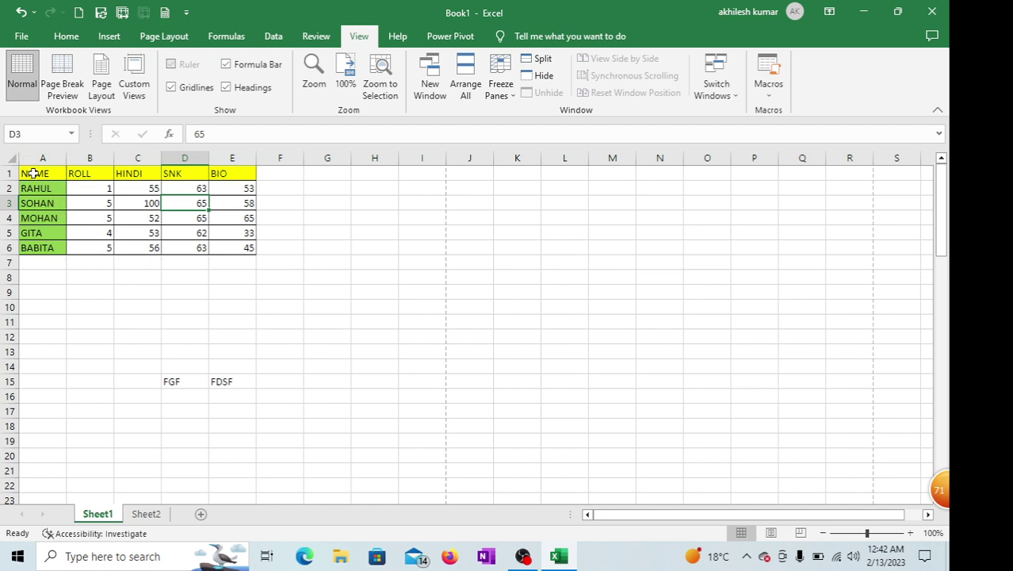
left_click_drag(42, 173, 45, 246)
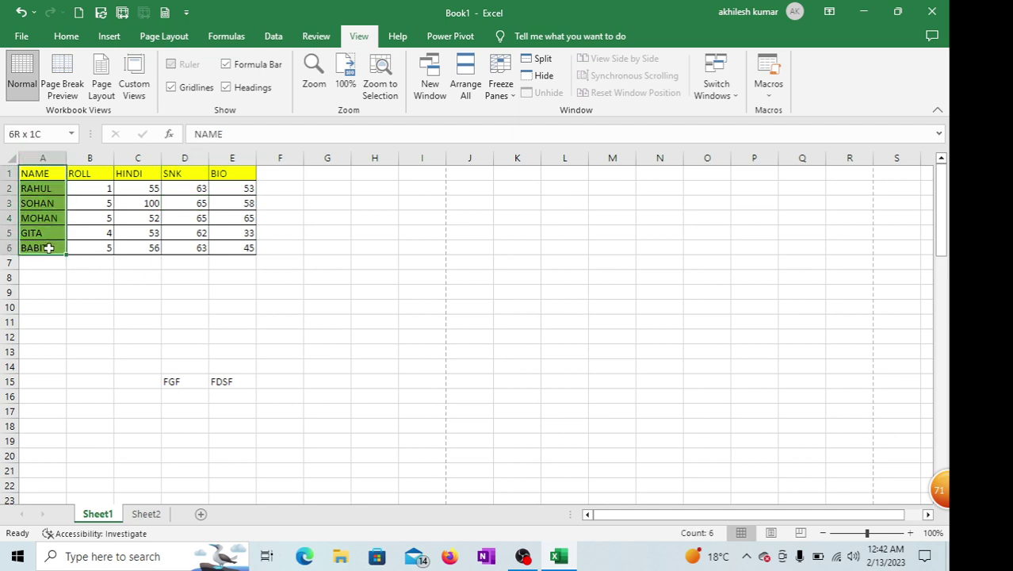
left_click(511, 99)
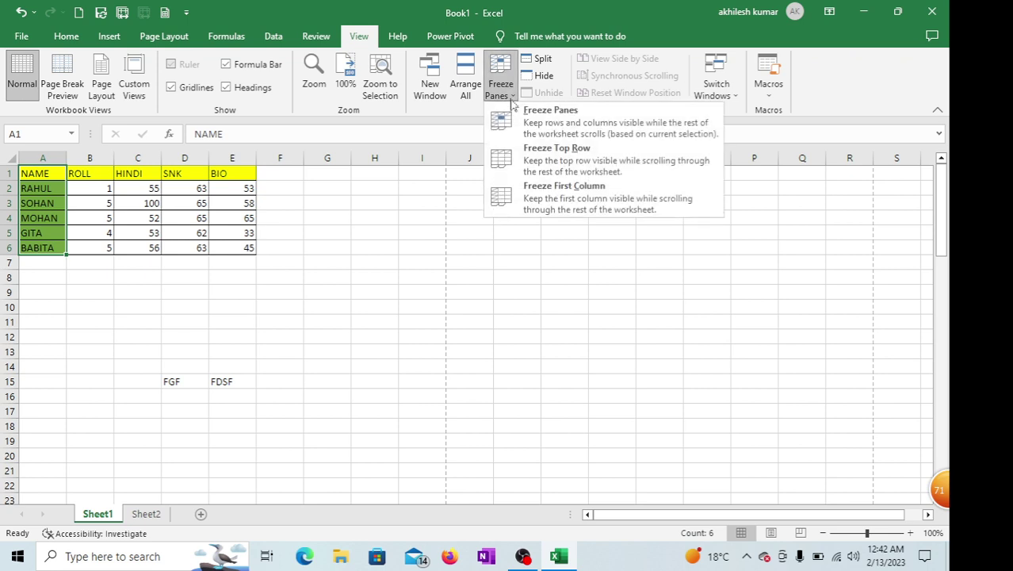
left_click(566, 199)
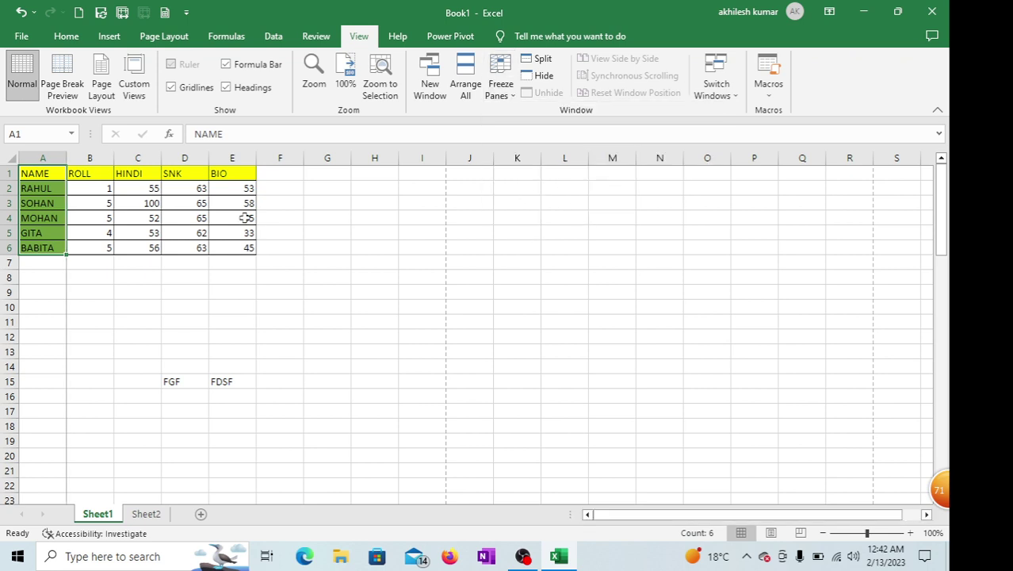
scroll(132, 227, "down", 3)
scroll(372, 444, "up", 1)
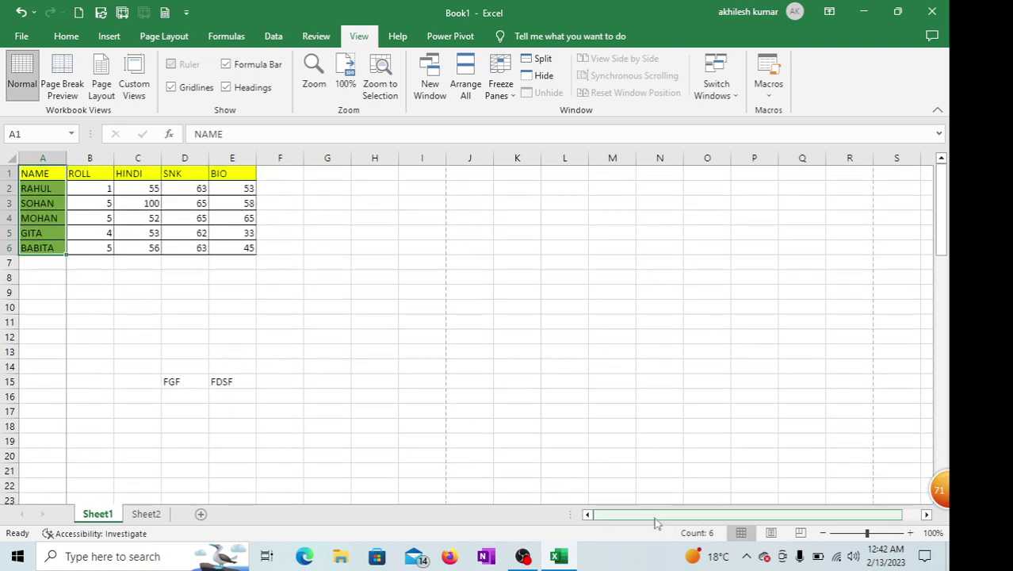
mouse_move(687, 516)
left_mouse_down()
mouse_move(706, 517)
mouse_move(660, 523)
mouse_move(712, 522)
mouse_move(626, 515)
left_mouse_up()
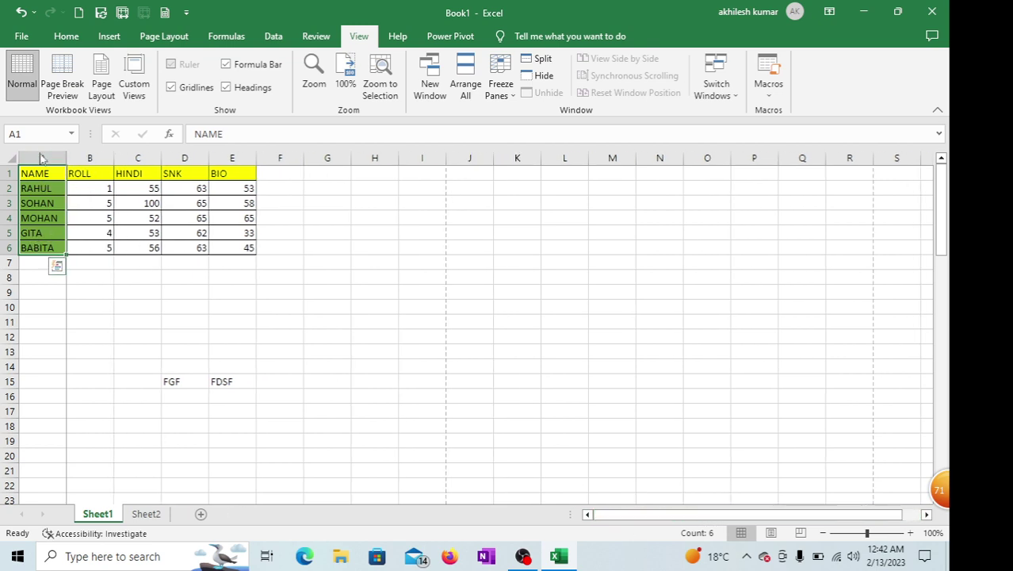
mouse_move(624, 520)
left_mouse_down()
mouse_move(666, 525)
mouse_move(623, 519)
left_mouse_up()
left_click(510, 95)
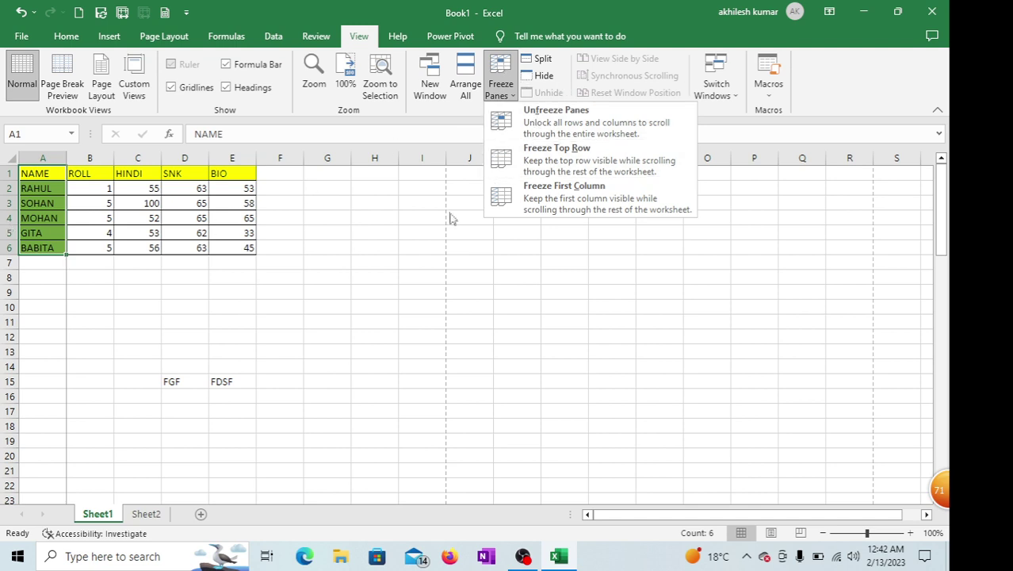
left_click(511, 94)
left_click(511, 95)
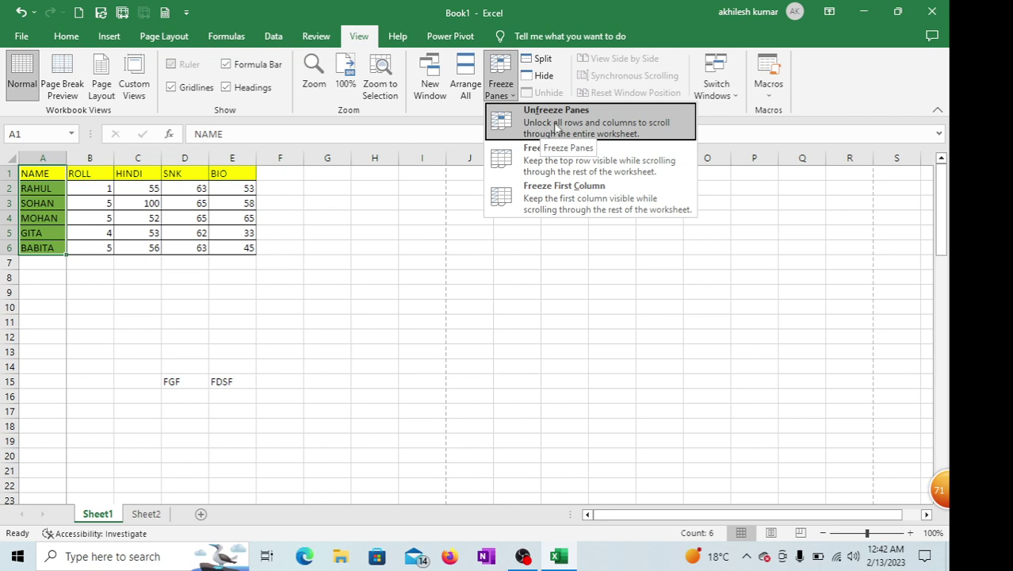
left_click(556, 129)
scroll(224, 267, "down", 4)
scroll(224, 268, "up", 4)
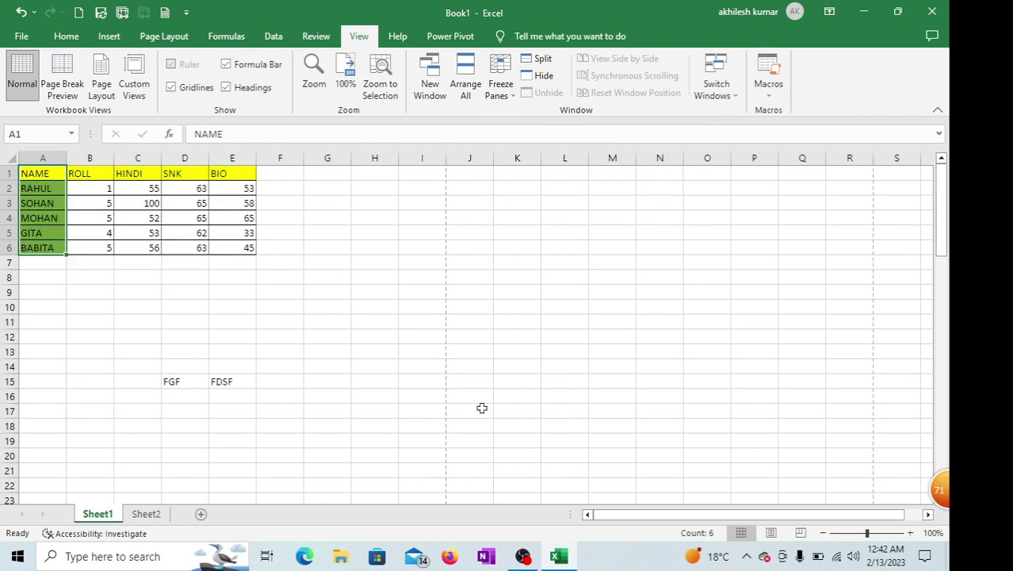
left_click_drag(655, 516, 621, 516)
left_click(111, 277)
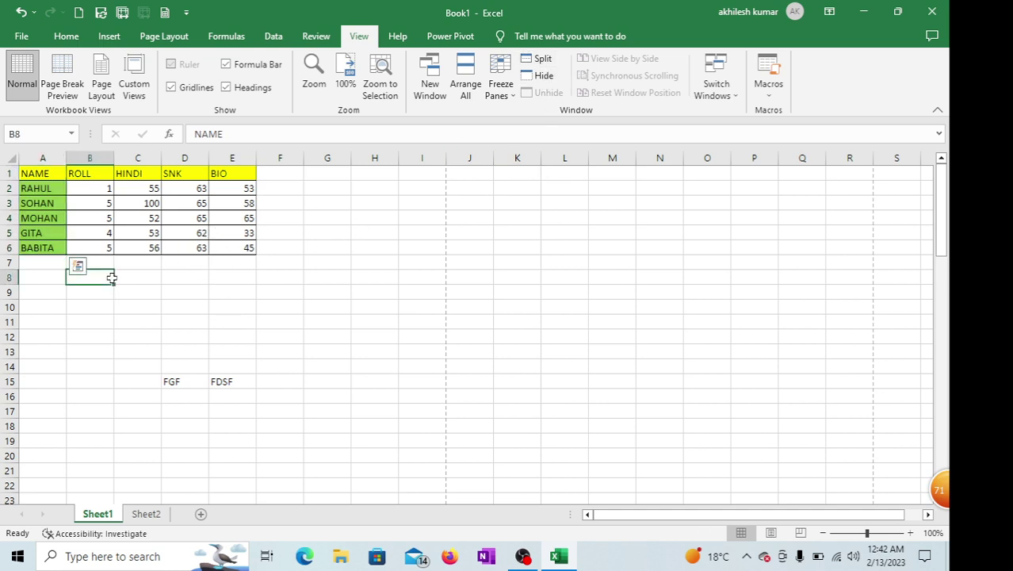
left_click(539, 59)
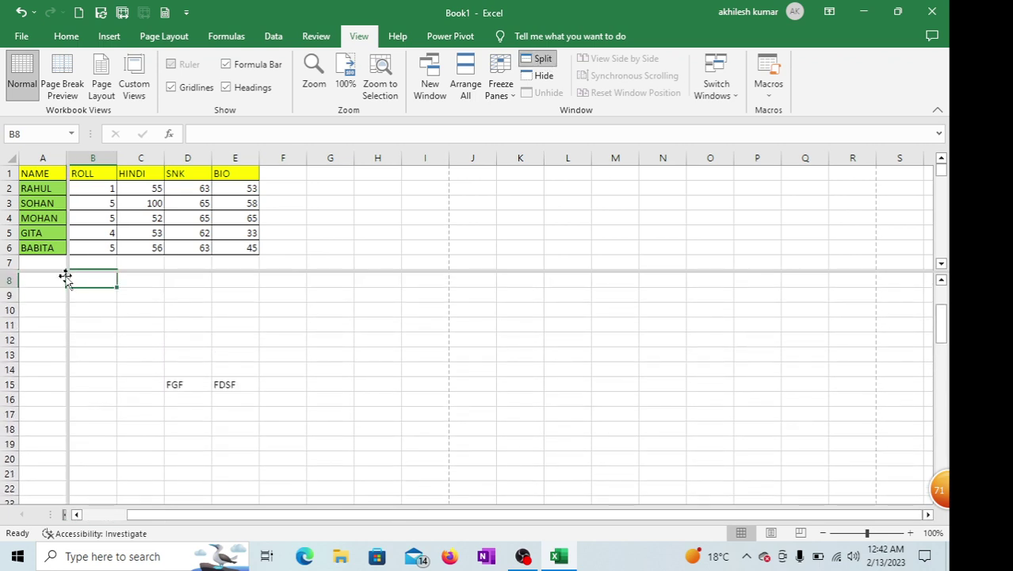
left_click_drag(65, 277, 353, 272)
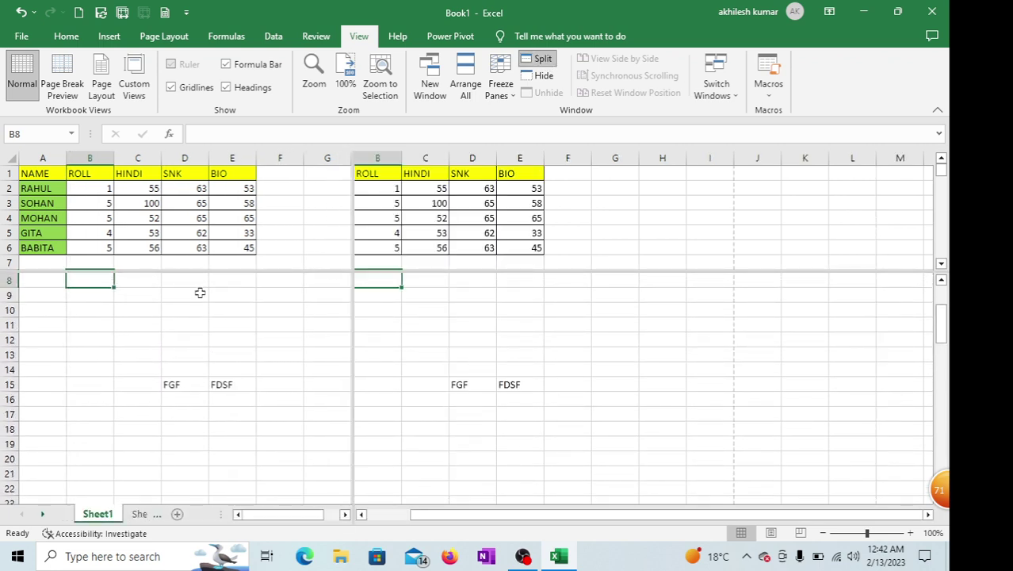
scroll(226, 292, "up", 3)
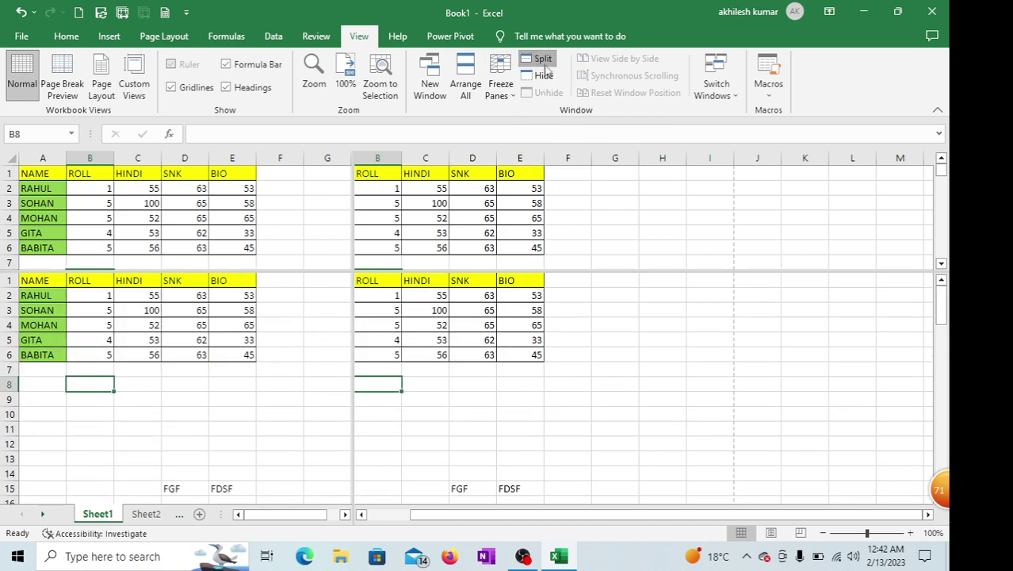
left_click(542, 62)
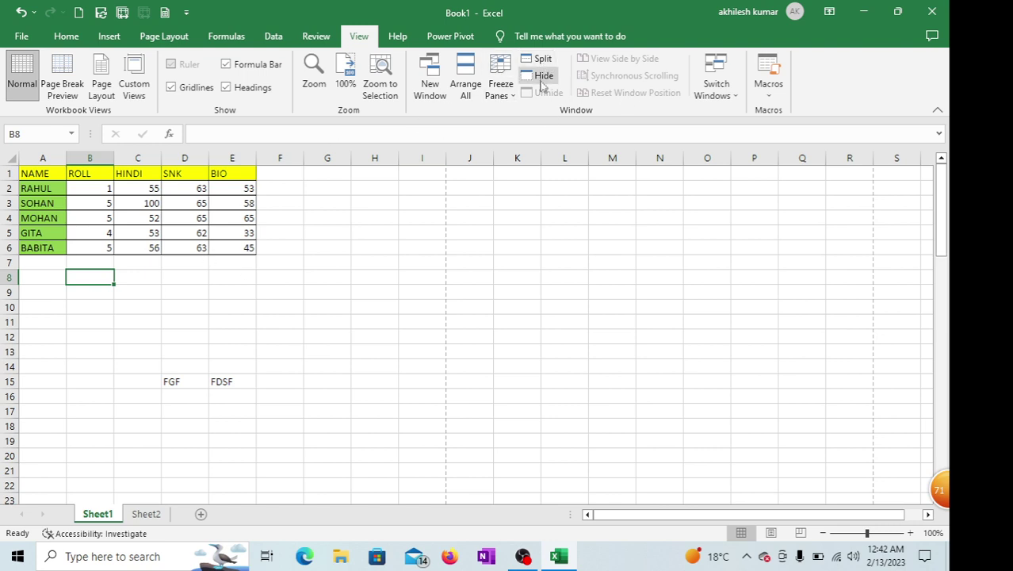
left_click(544, 77)
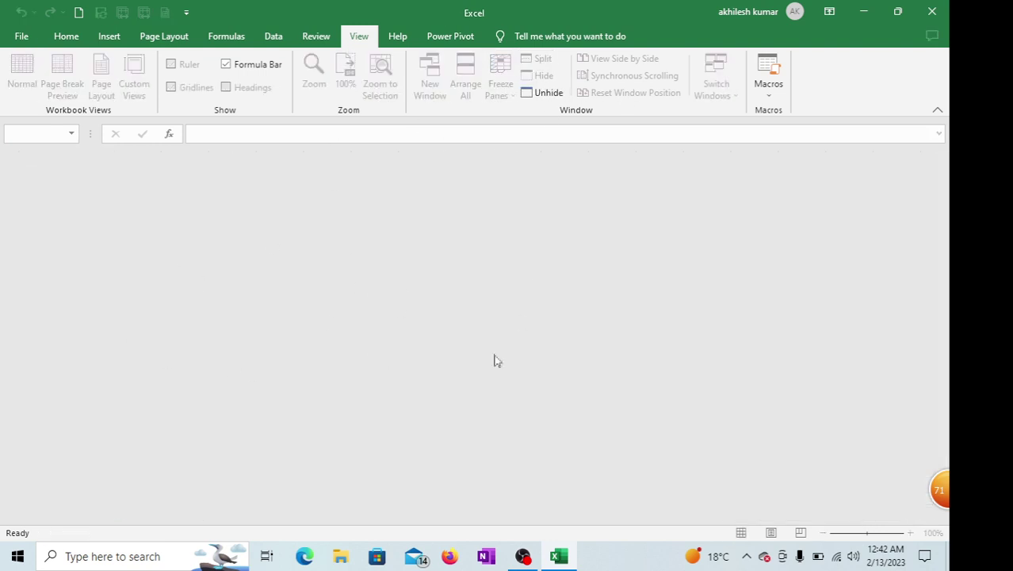
left_click(543, 94)
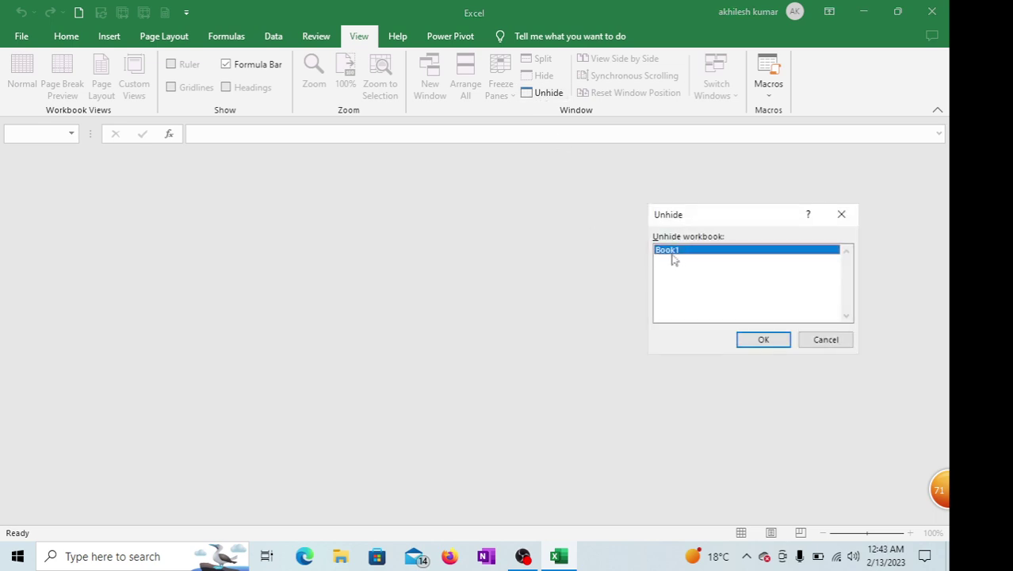
left_click(766, 340)
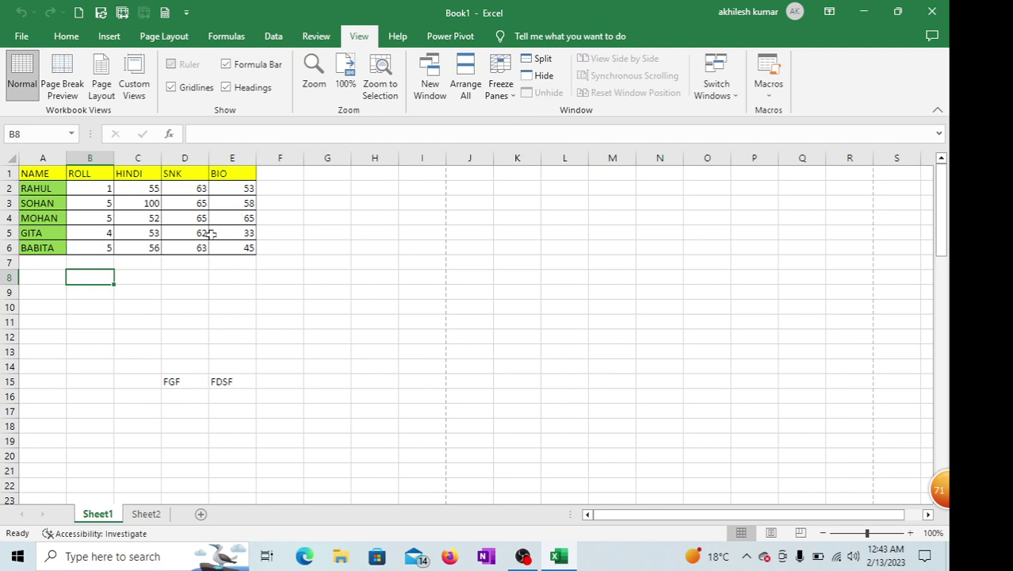
left_click(21, 37)
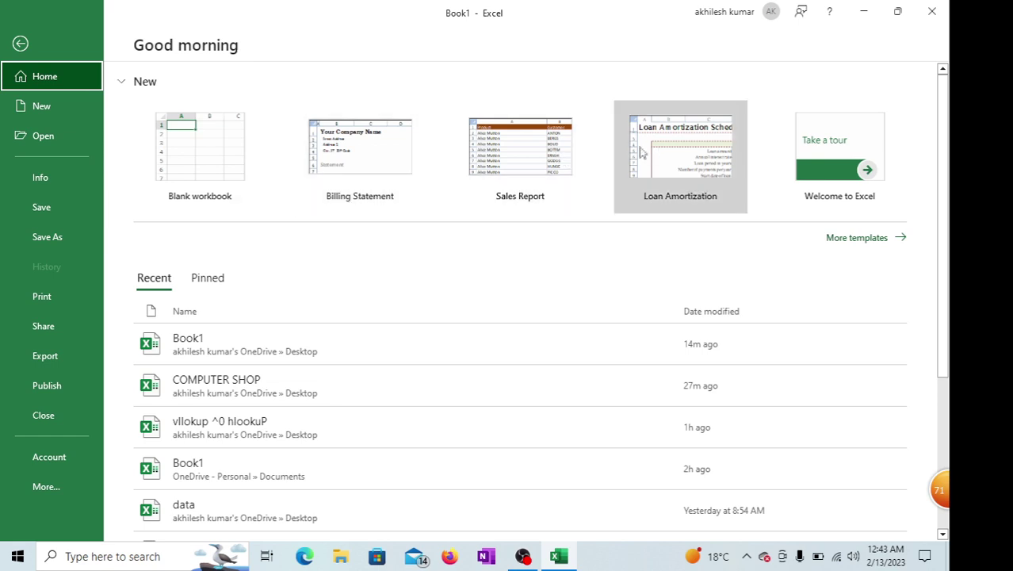
Create a workbook from the Loan Amortization template and view it side by side with Book1
left_click(687, 156)
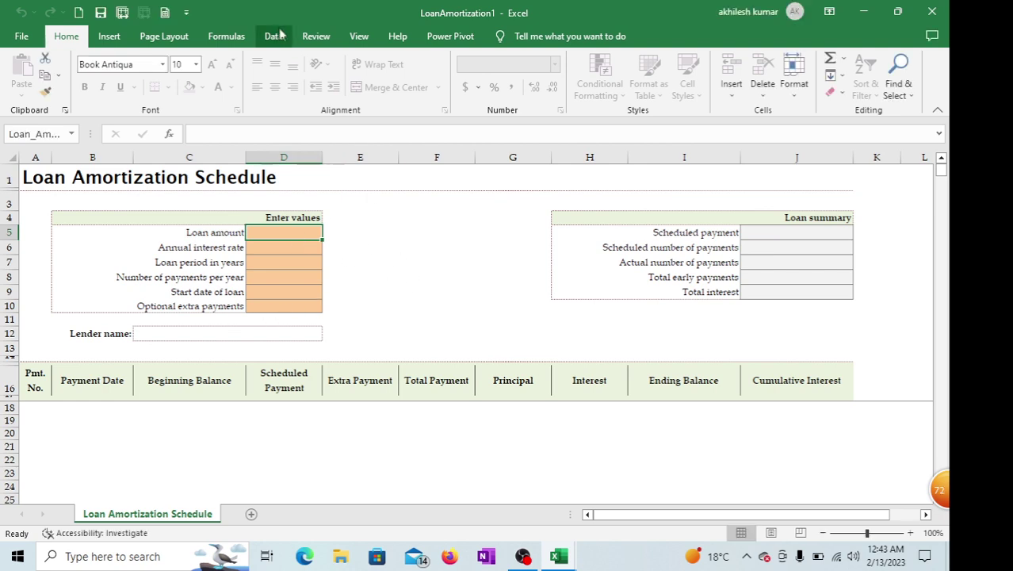
left_click(360, 36)
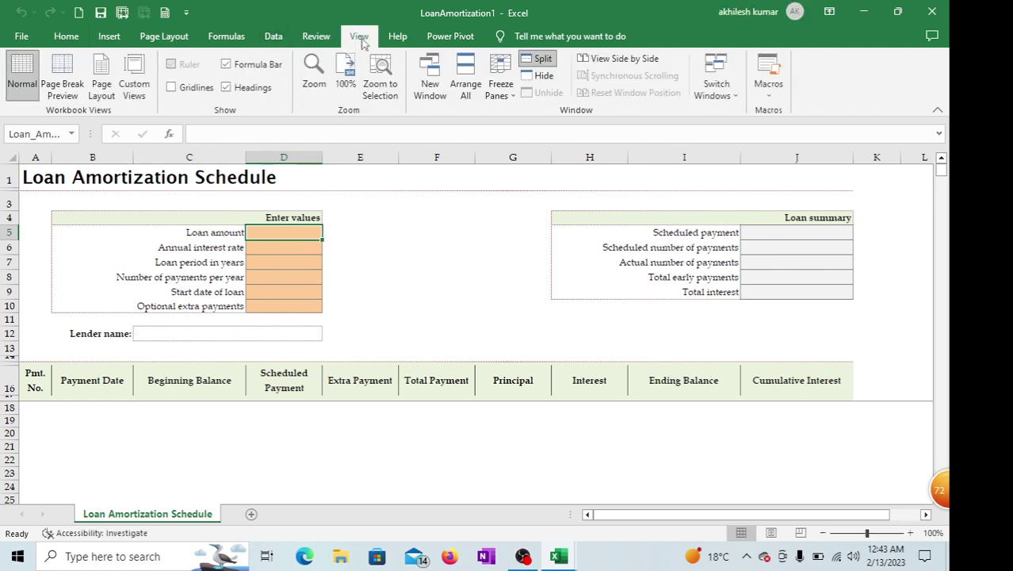
left_click(620, 61)
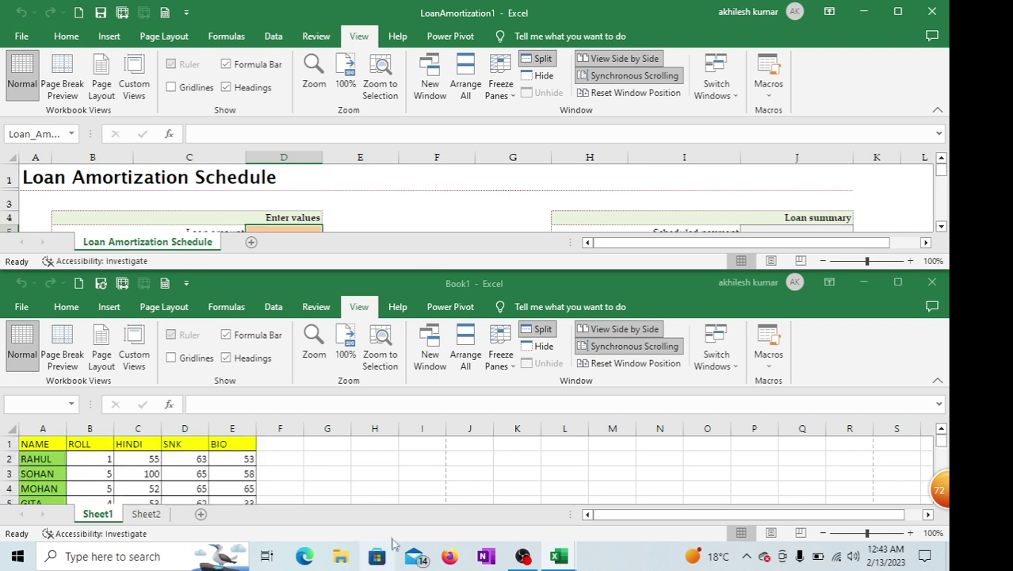
Turn off synchronous scrolling so Book1 and the loan schedule scroll independently
left_click(397, 482)
left_click(437, 199)
scroll(437, 196, "down", 4)
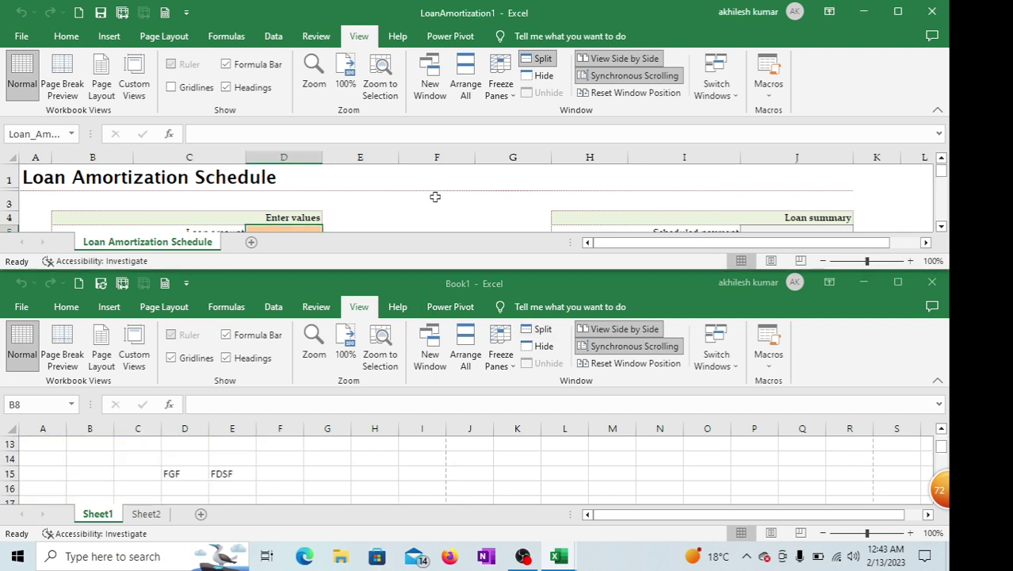
scroll(436, 196, "up", 4)
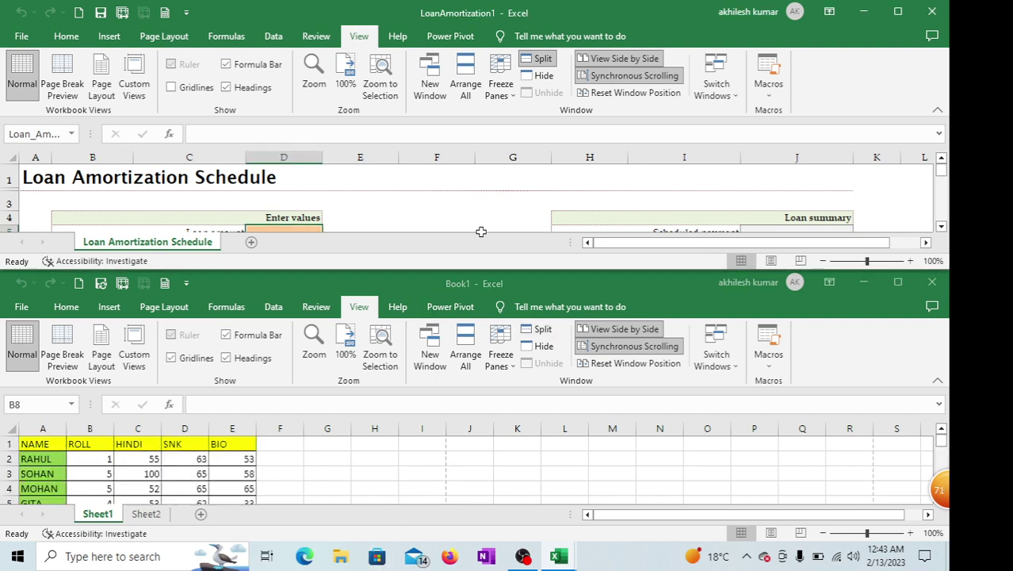
left_click(618, 78)
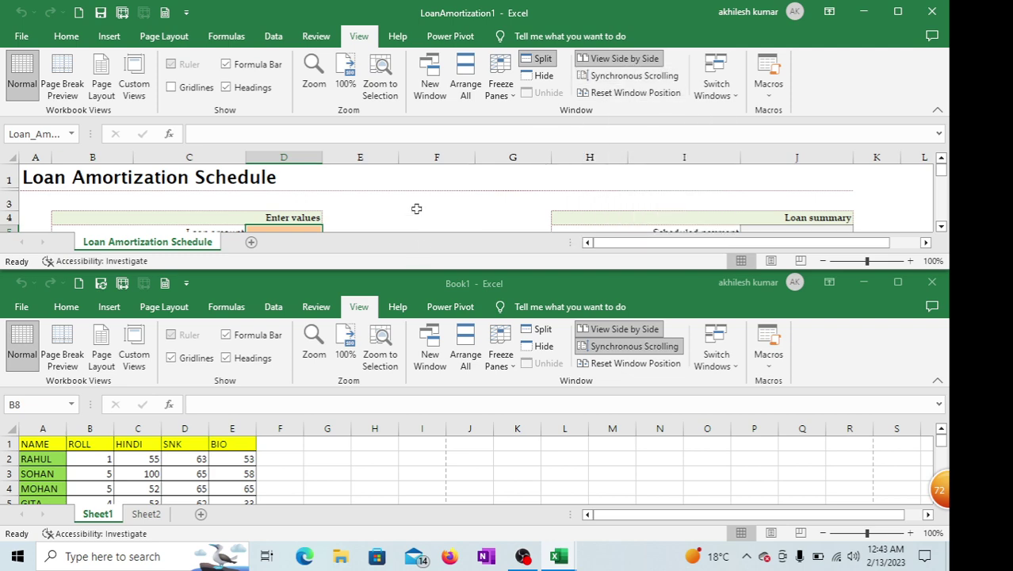
left_click(412, 463)
scroll(412, 463, "down", 1)
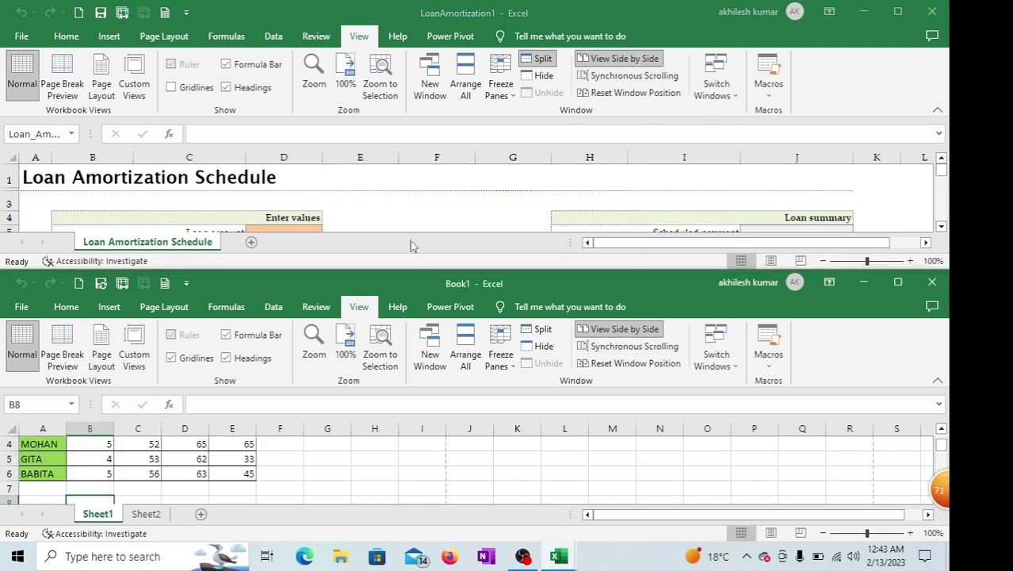
scroll(413, 307, "up", 1)
scroll(413, 307, "up", 5)
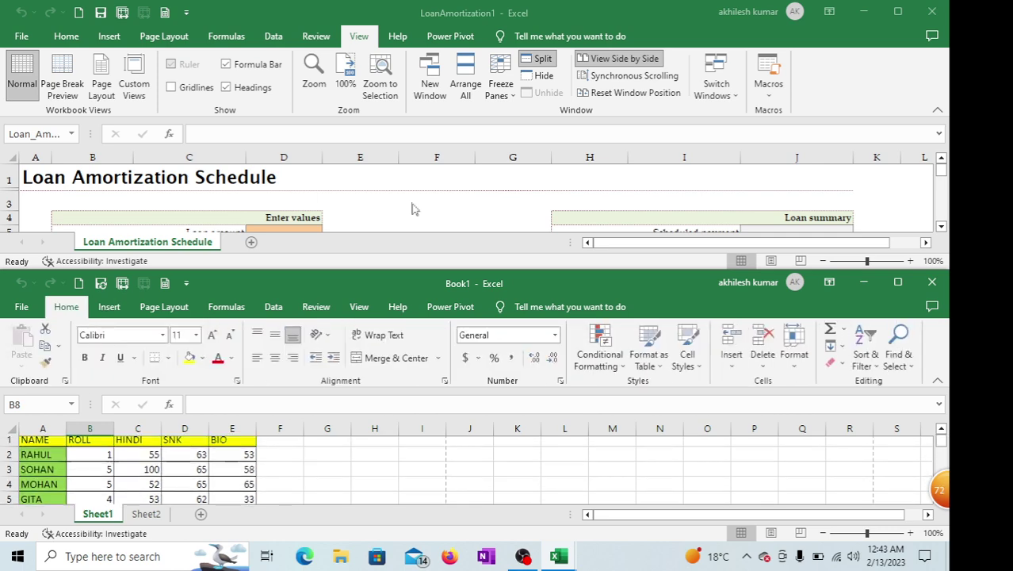
Reset the stacked windows to equal positions and check each window in turn
left_click(620, 93)
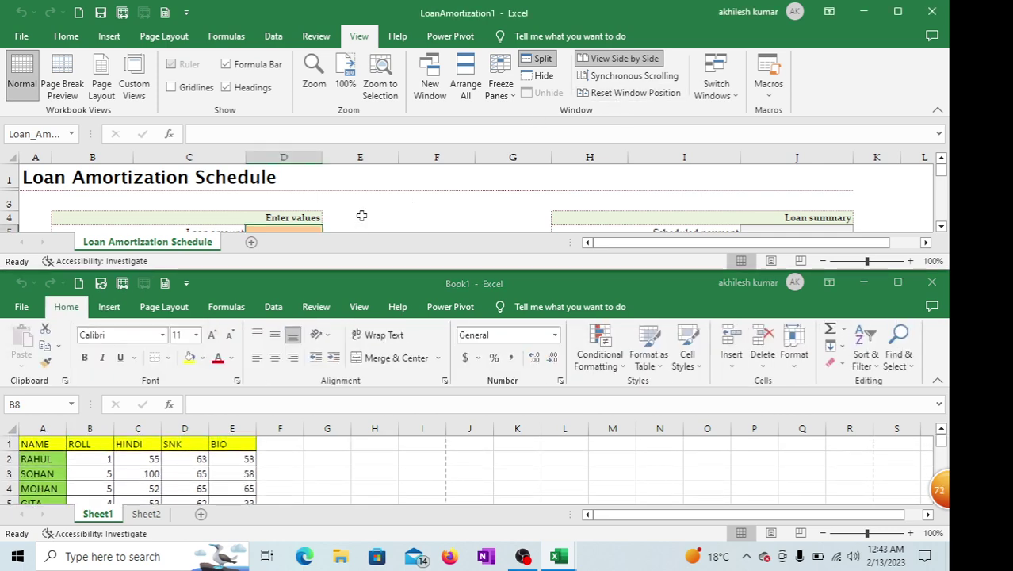
left_click(425, 471)
scroll(427, 456, "up", 2)
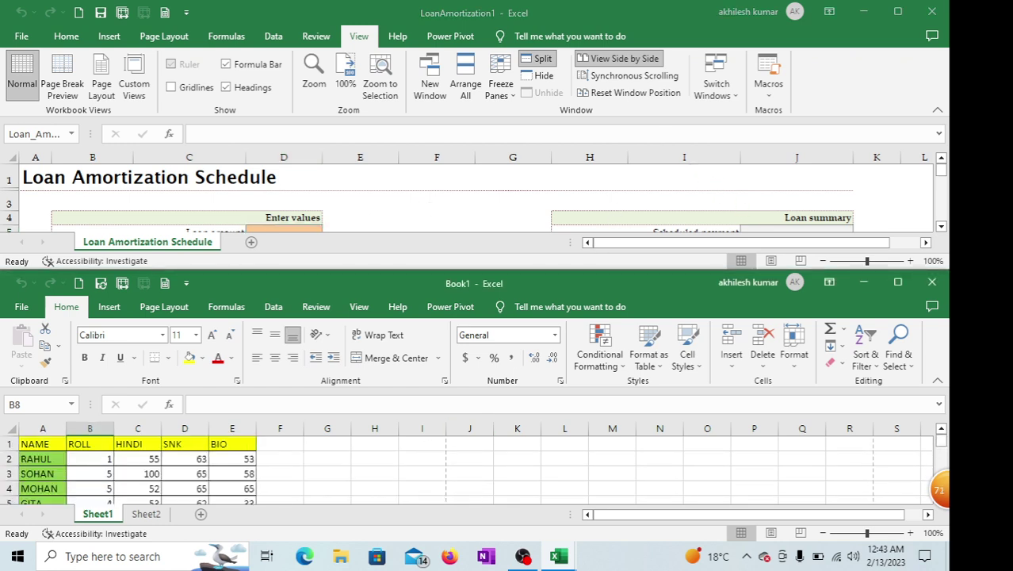
left_click(618, 96)
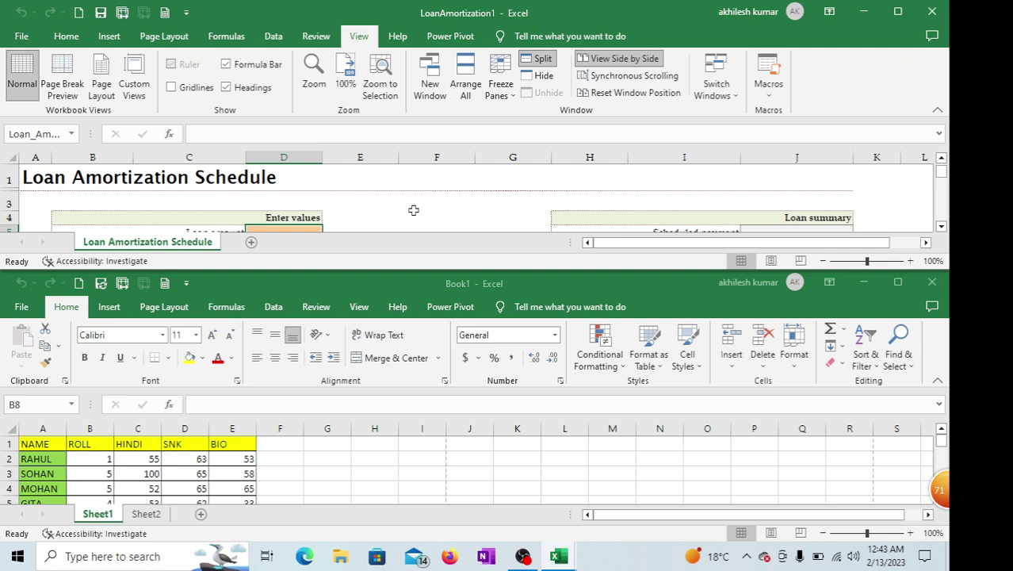
left_click(402, 474)
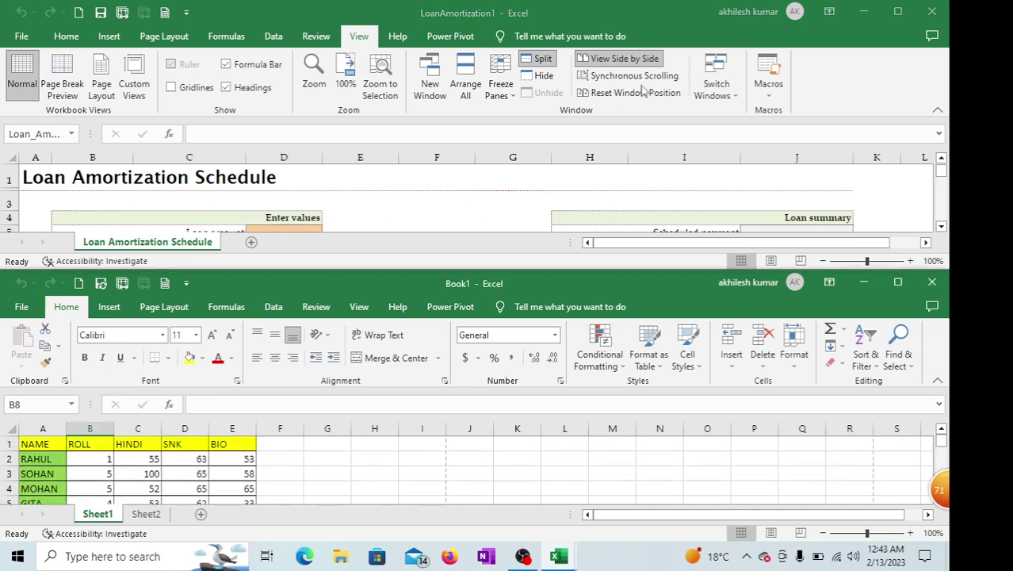
left_click(609, 90)
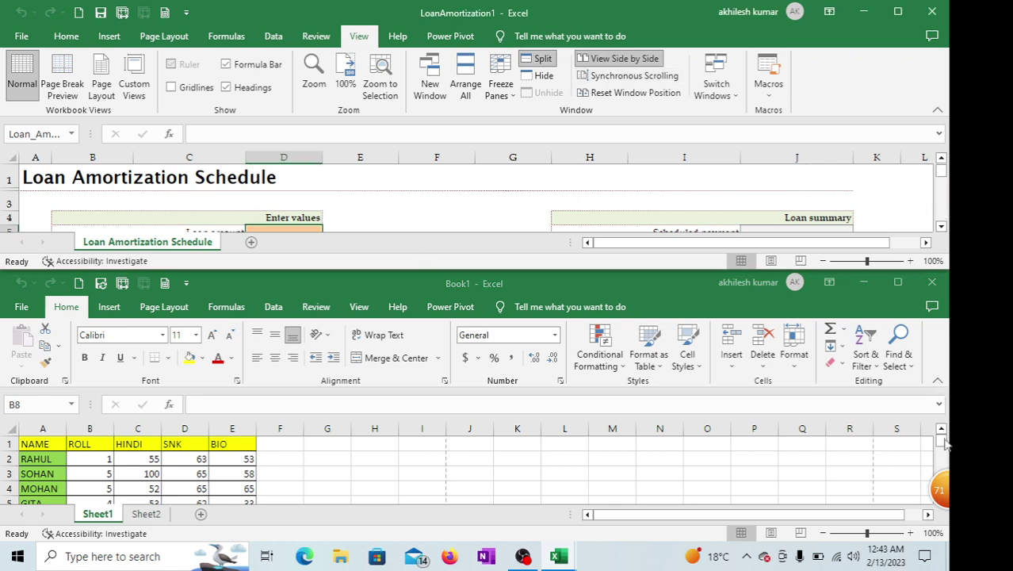
mouse_move(941, 440)
left_mouse_down()
mouse_move(944, 454)
mouse_move(942, 435)
left_mouse_up()
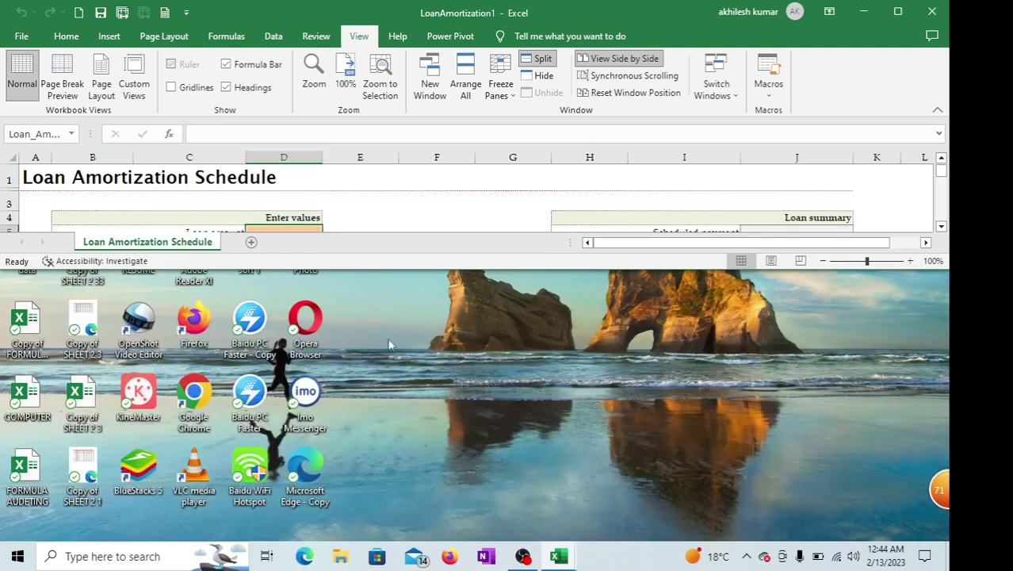
left_click(864, 282)
left_click_drag(521, 272, 507, 485)
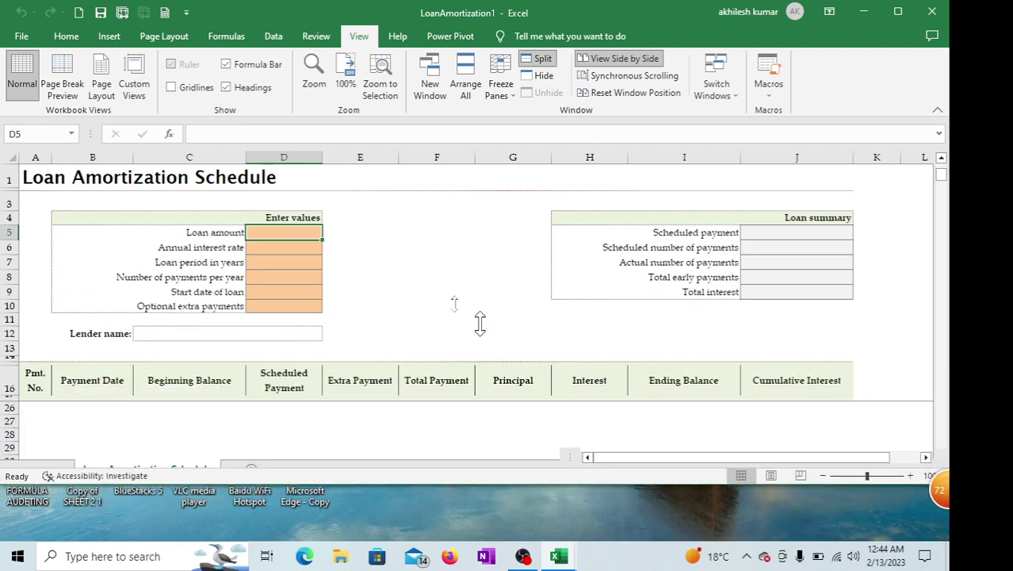
left_click(736, 100)
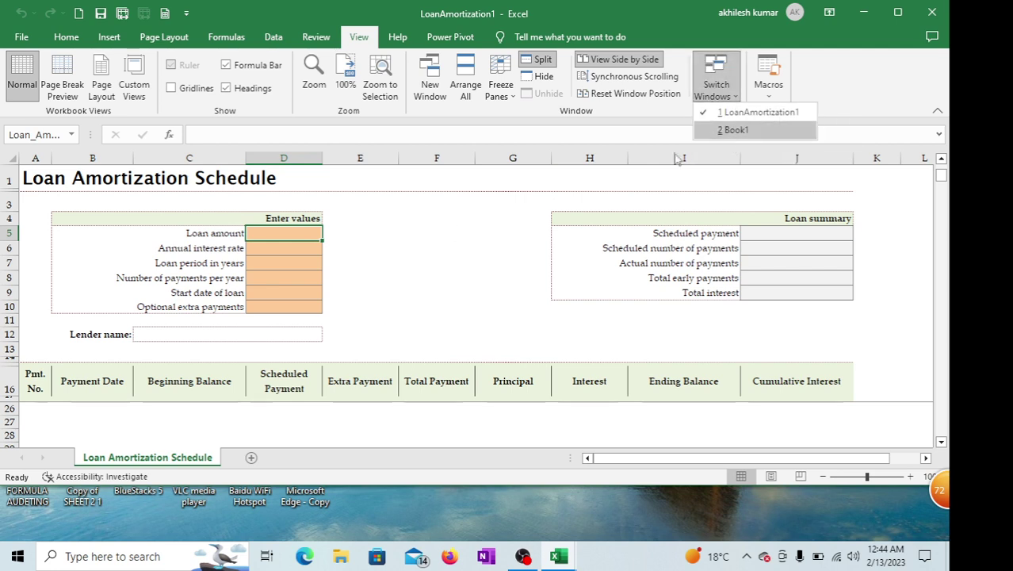
left_click(733, 130)
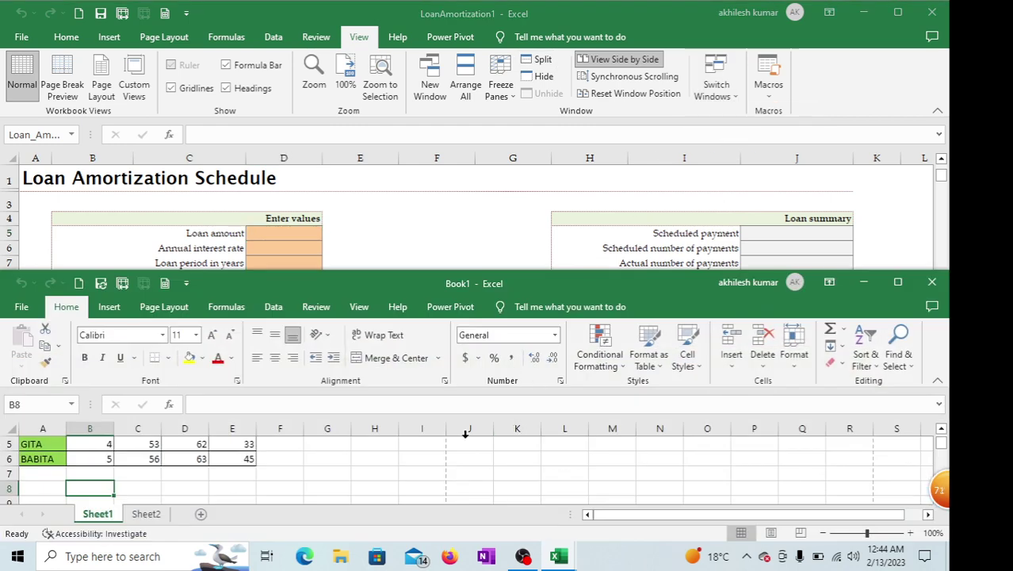
left_click(352, 479)
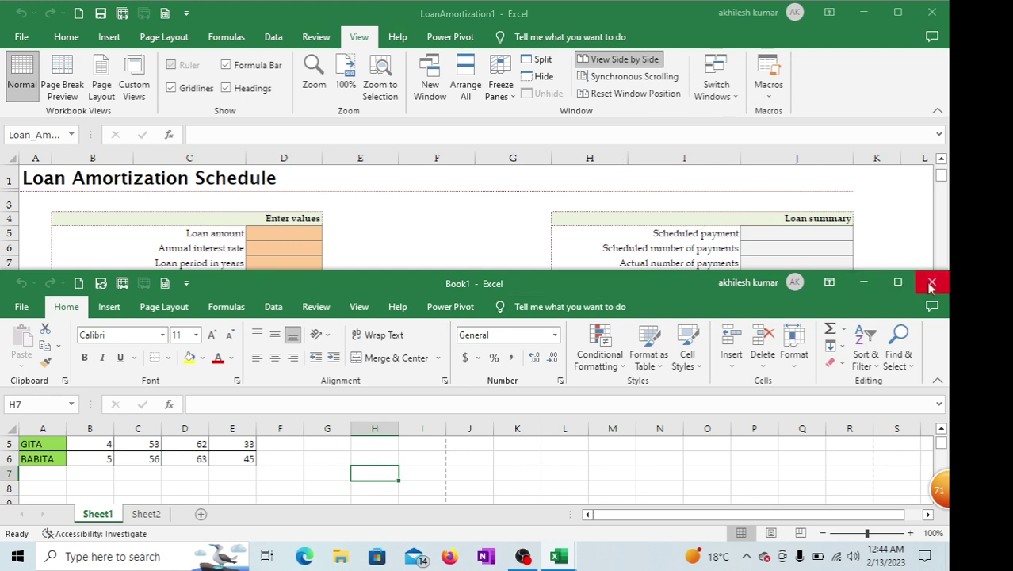
Maximize Book1 so it fills the screen on its own
left_click(930, 13)
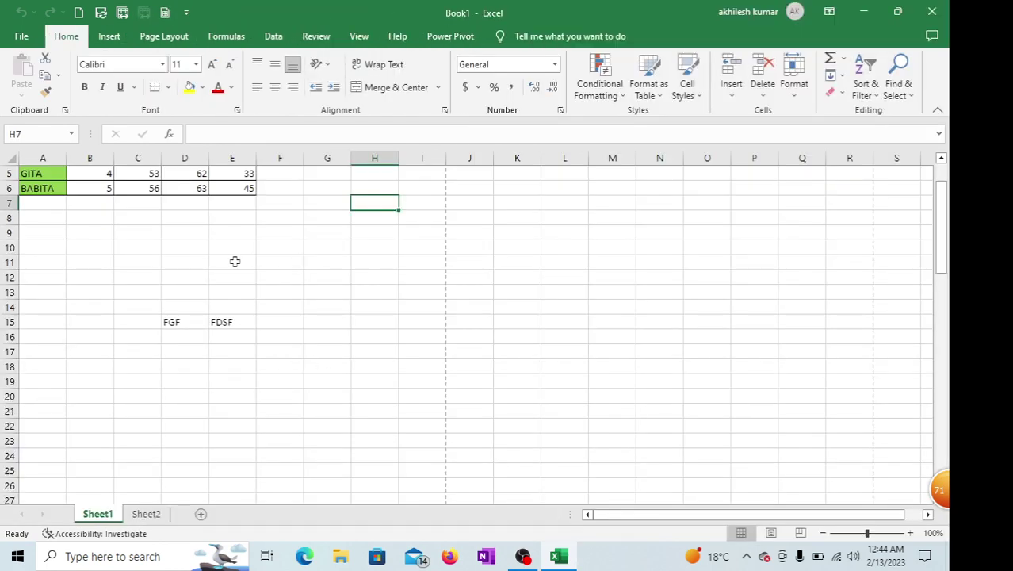
left_click(229, 277)
scroll(229, 281, "up", 2)
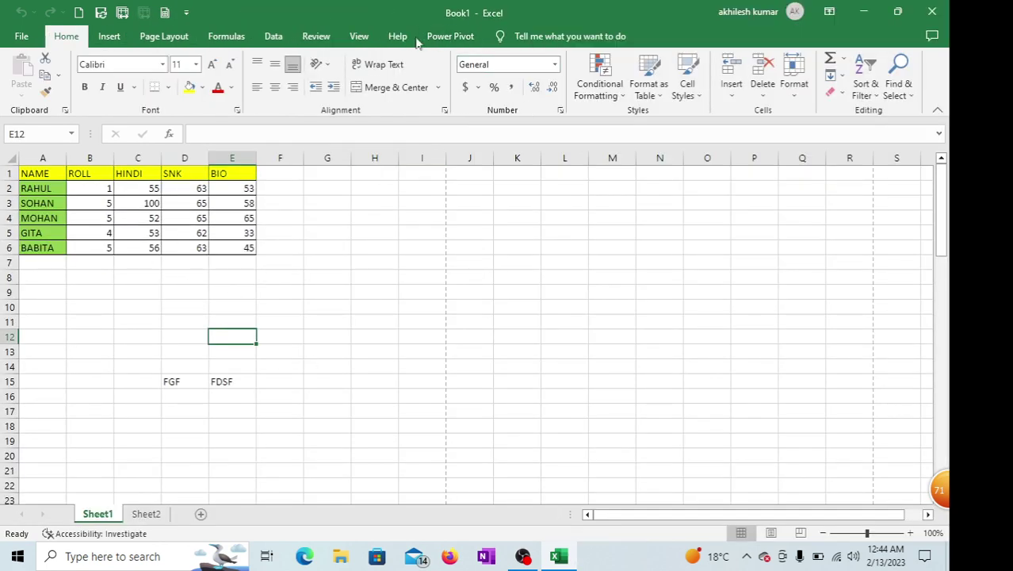
left_click(359, 36)
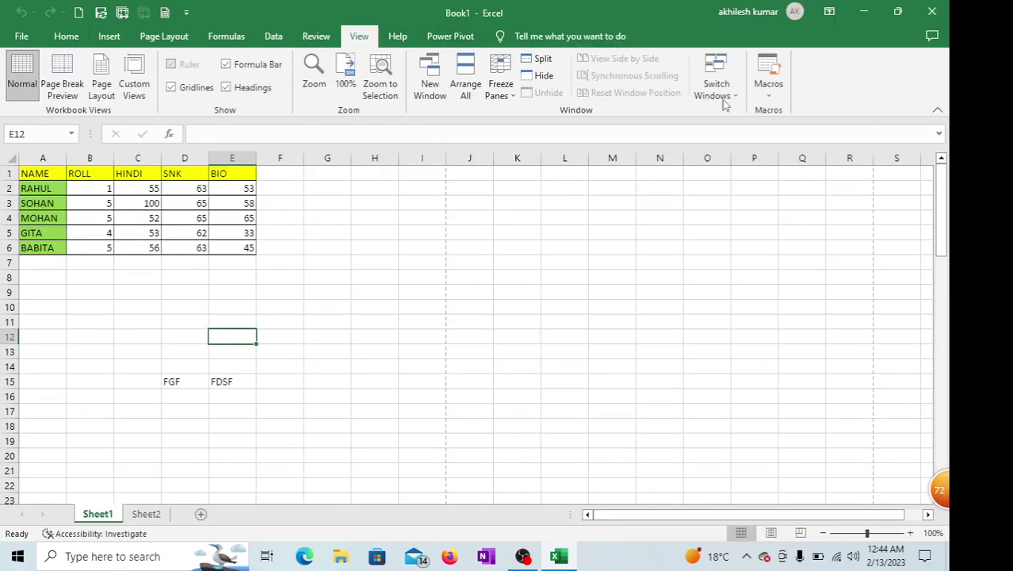
left_click(769, 87)
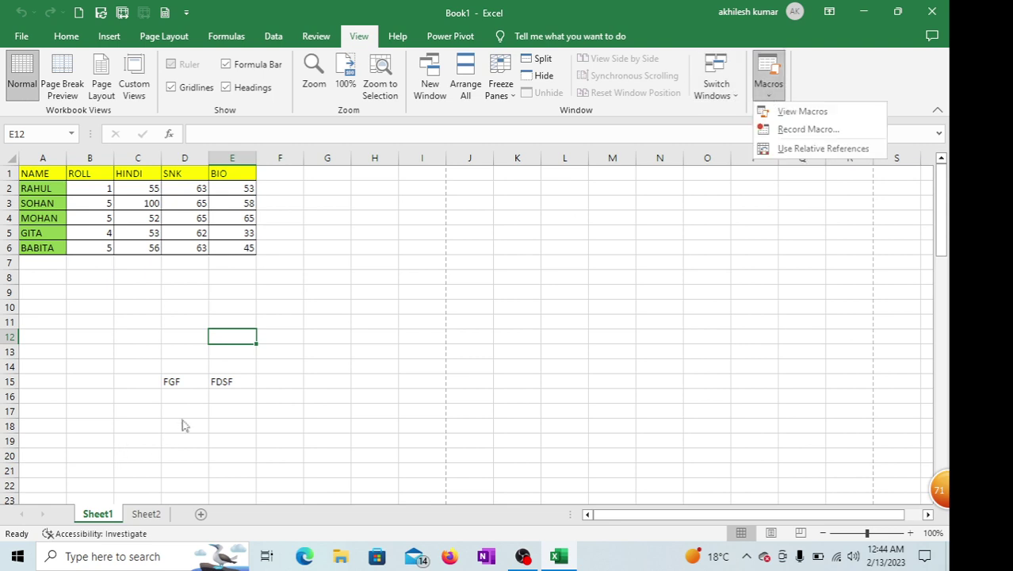
Clear the stray FGF and FDSF text from cells D15:E15
left_click(172, 382)
left_click_drag(165, 387, 235, 390)
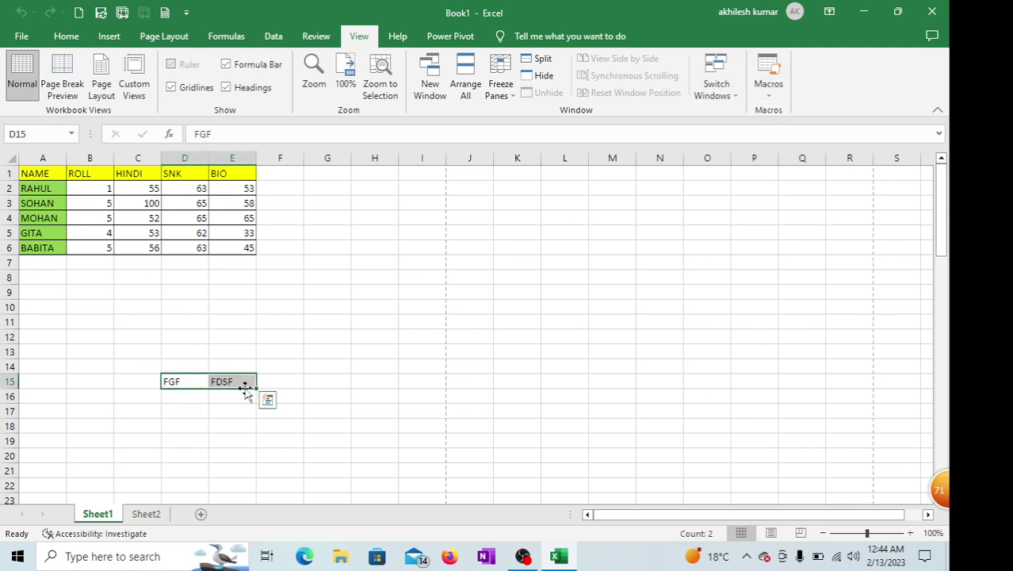
key("Delete")
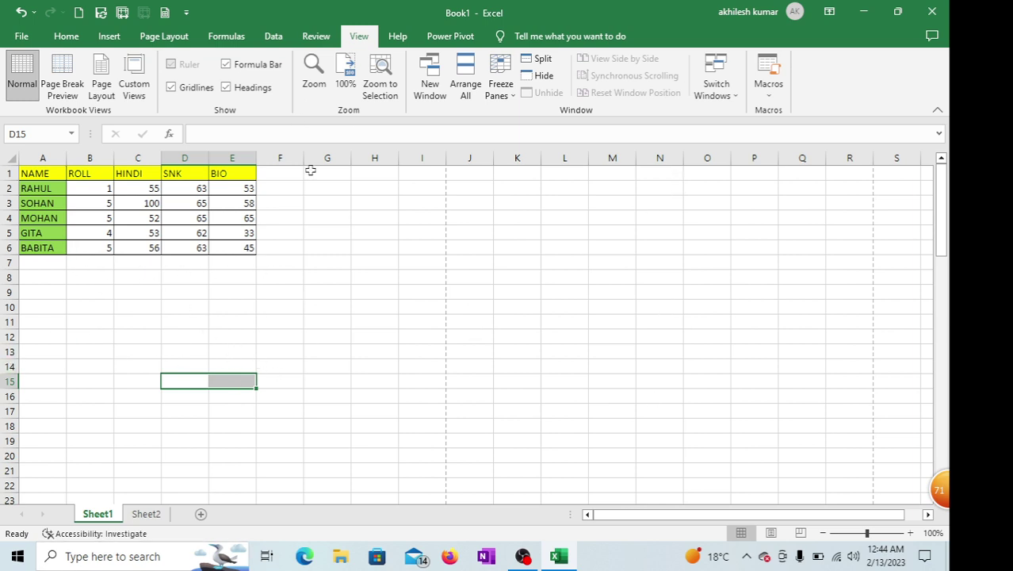
left_click(219, 292)
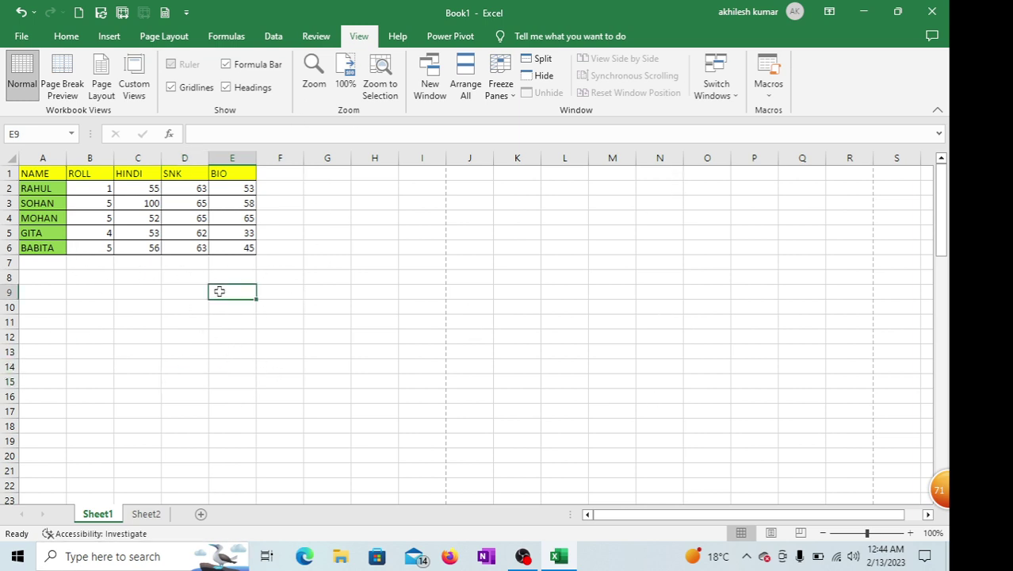
Record a new macro 'abc' stored in This Workbook, described 'bold,itlic,formating'
left_click(766, 97)
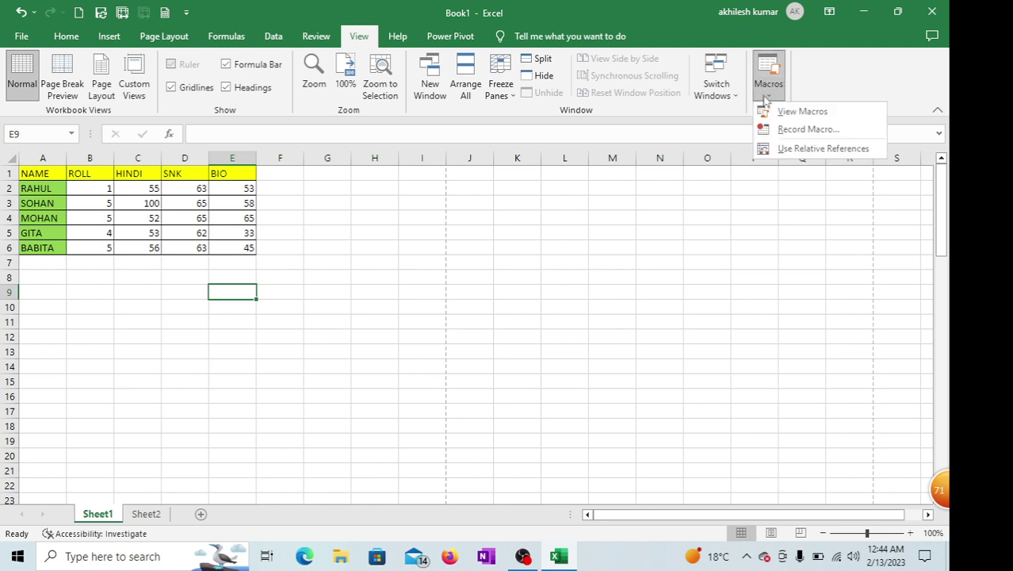
left_click(809, 132)
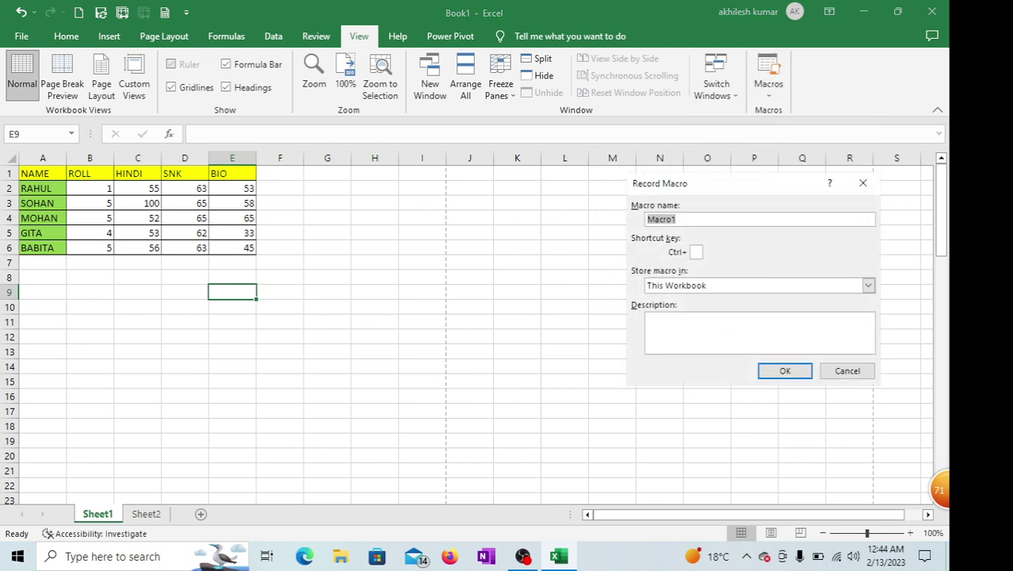
type("abc")
key("Tab")
type("w")
left_click(690, 287)
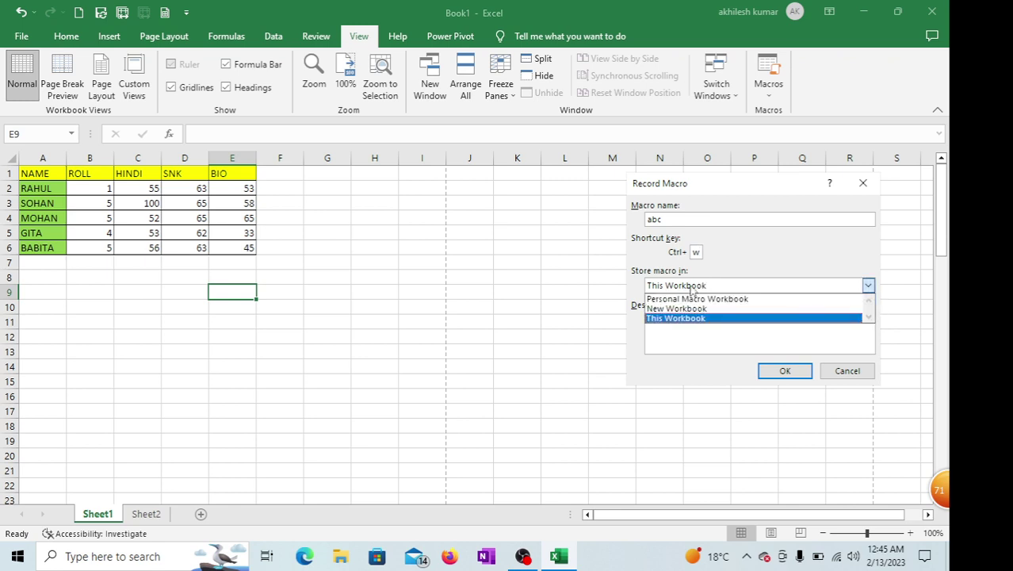
left_click(713, 318)
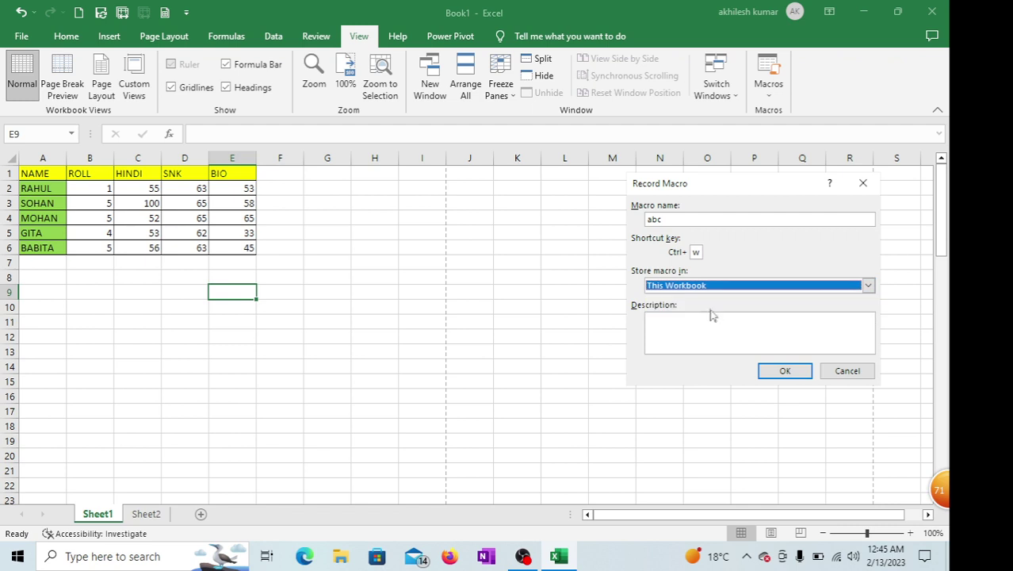
key("Tab")
type("bold,itlic,formating")
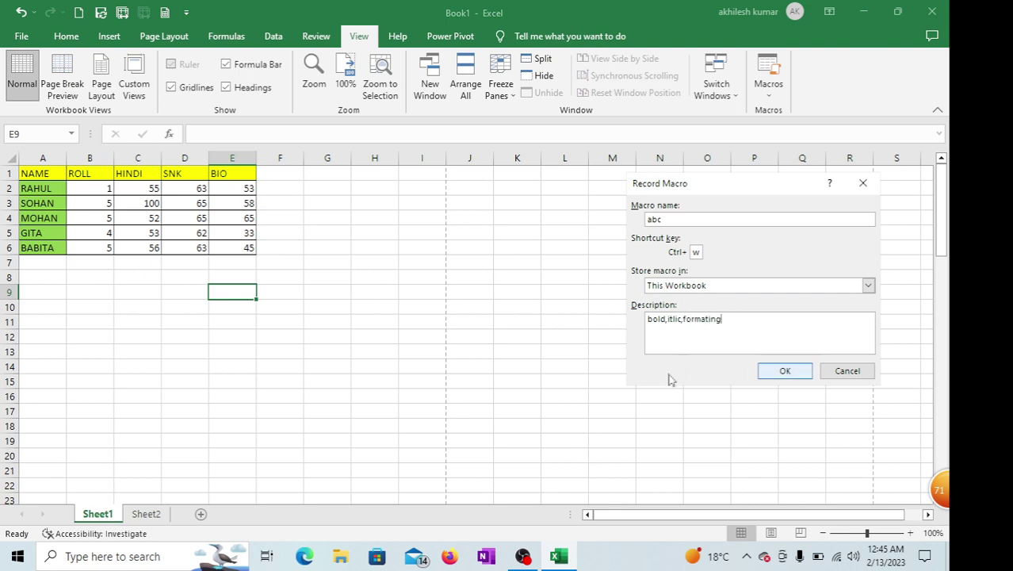
left_click(793, 370)
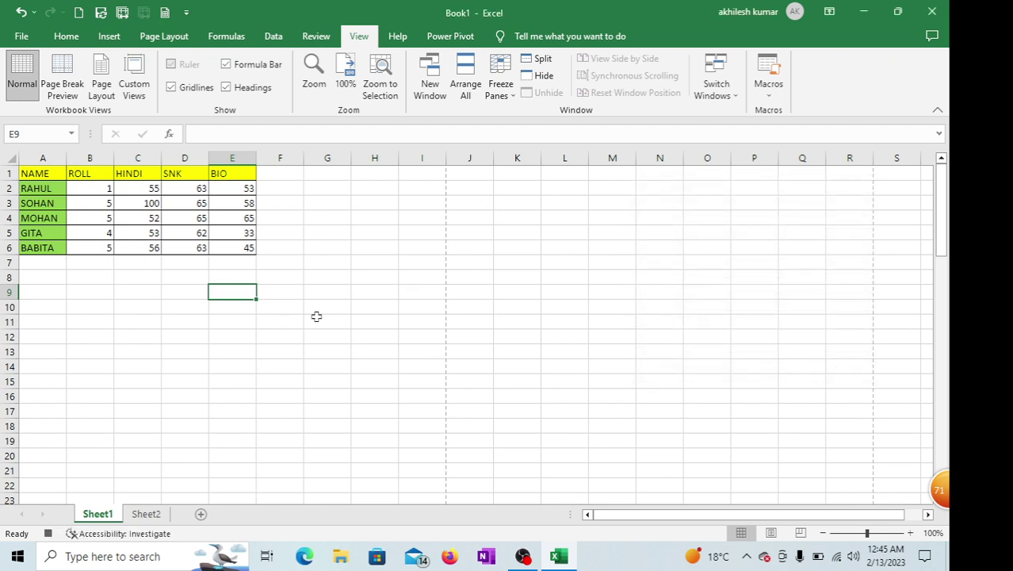
Bold the roll numbers in B2:B5, fill D3 yellow, and italicize D5's 62
left_click(190, 320)
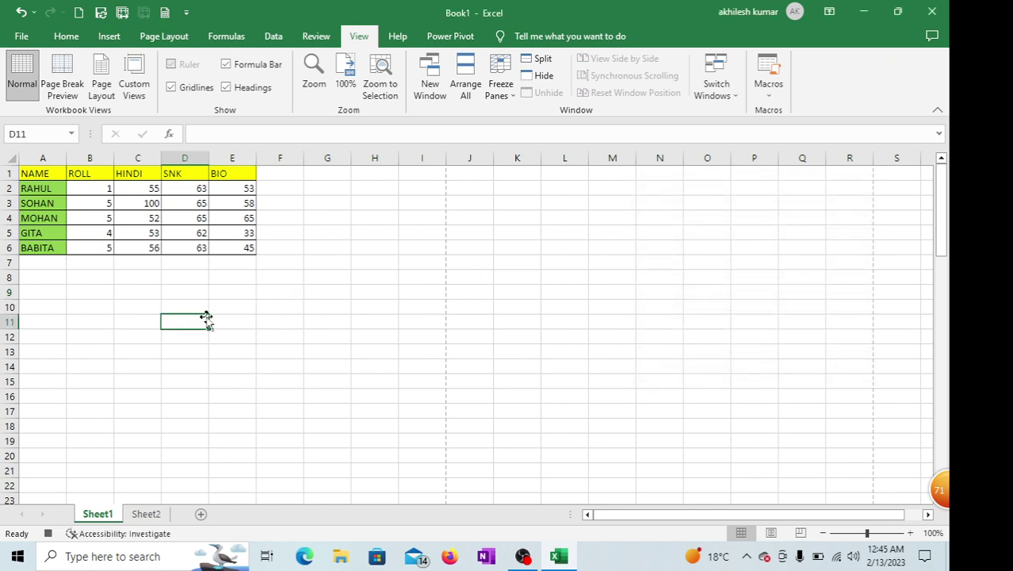
left_click_drag(111, 189, 101, 230)
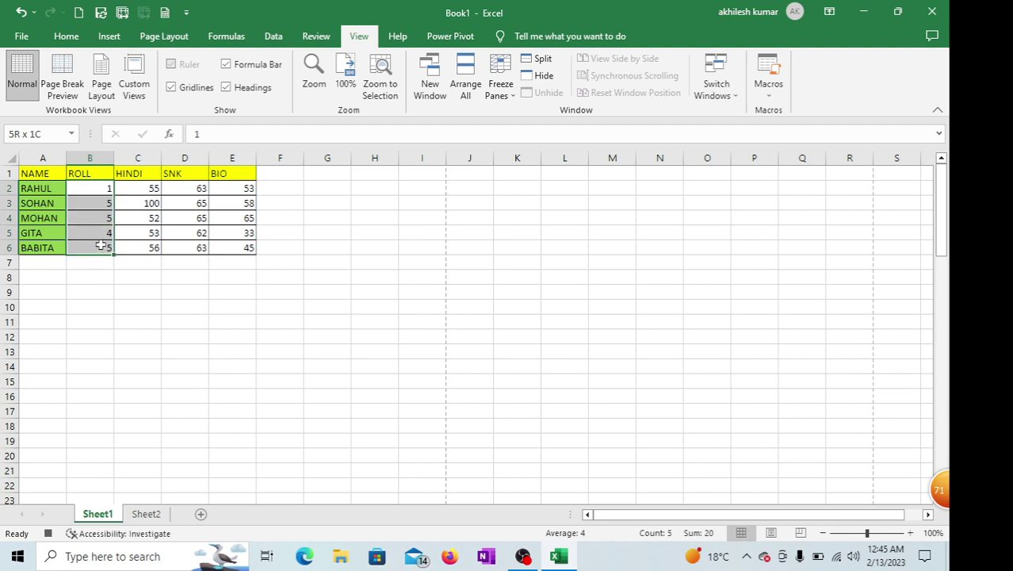
left_click(67, 36)
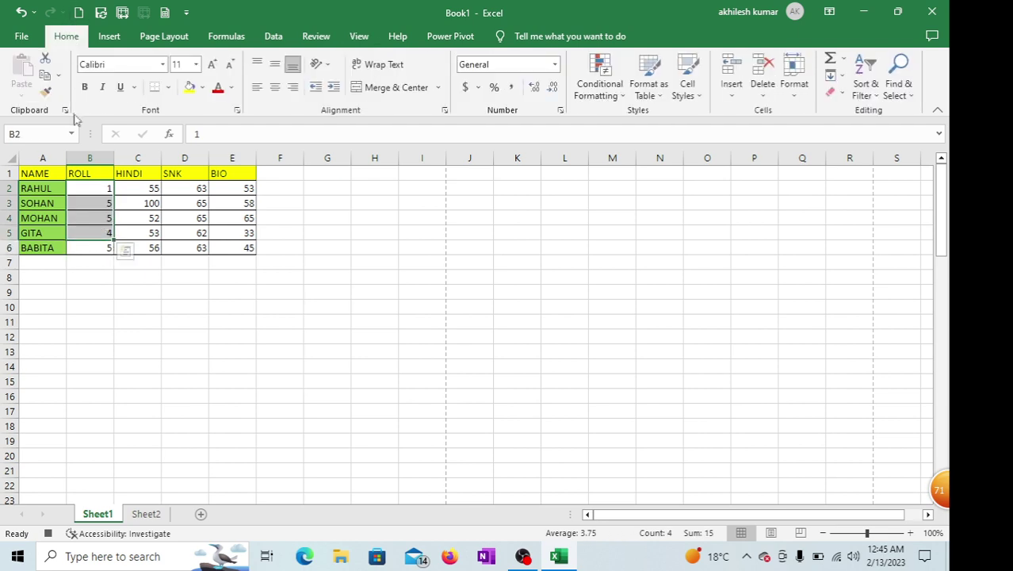
left_click(84, 87)
left_click(168, 231)
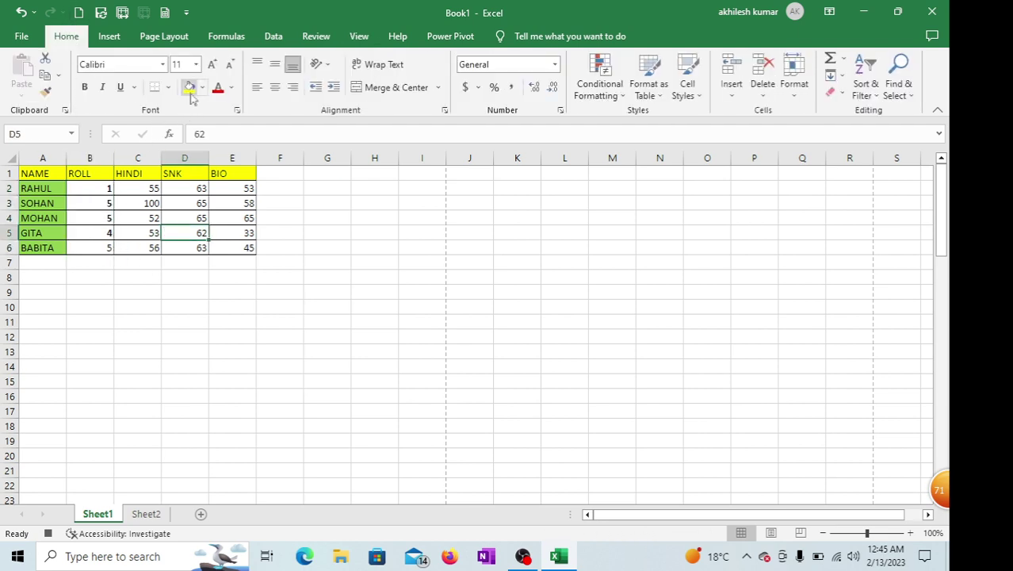
left_click(185, 205)
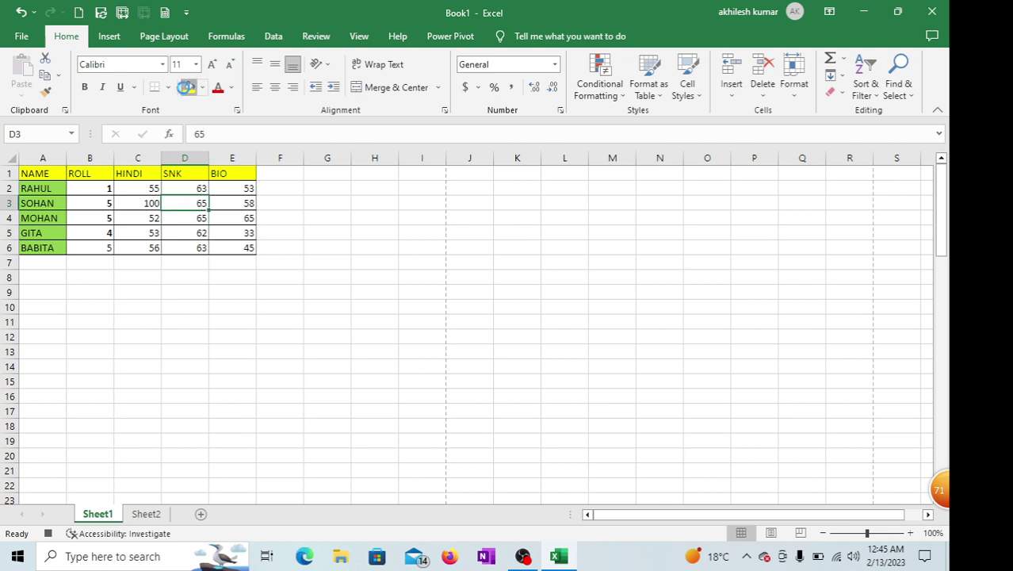
left_click(190, 87)
left_click(188, 233)
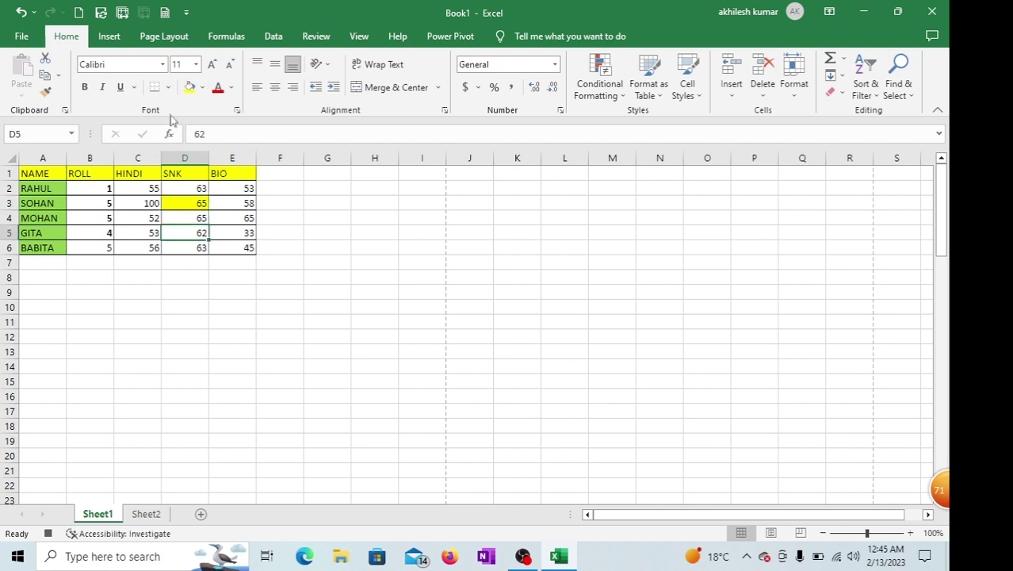
left_click(103, 87)
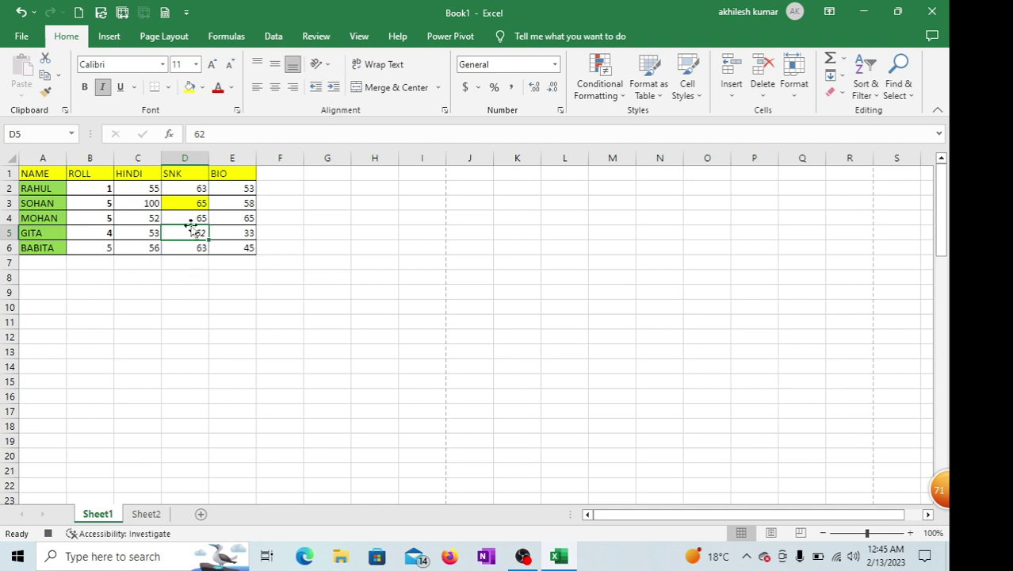
Enter filler text 'fghfgjdgfh', 'jk.lkj.k', 'jklbjk.l', 'k,b,' into C10:C13
left_click(218, 311)
left_click(136, 304)
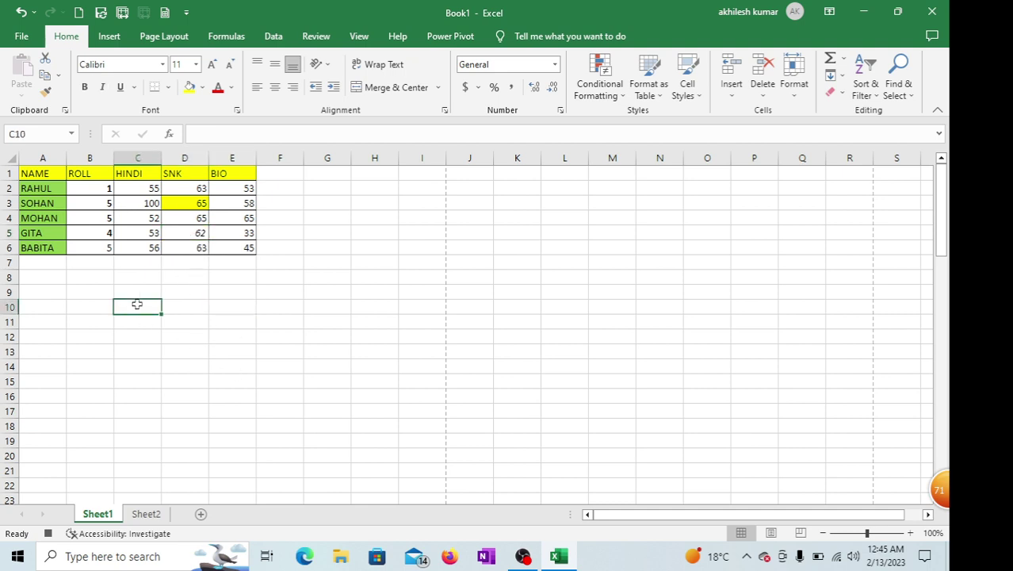
type("fghfgjdgfh")
key("Return")
type("jk")
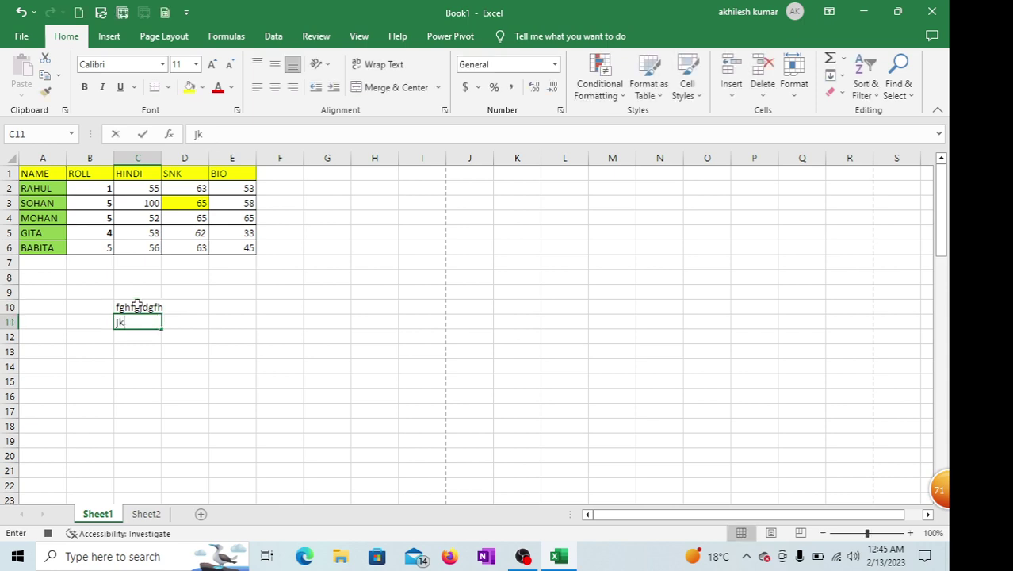
type(".lkj.k")
key("Return")
type("jklbjk.l")
key("Return")
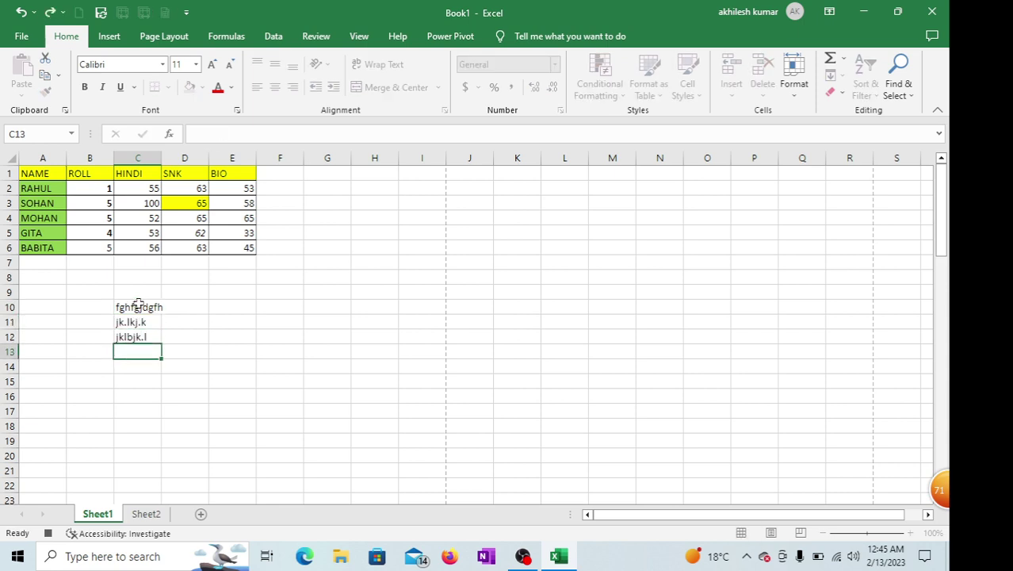
type("k,b,")
key("Return")
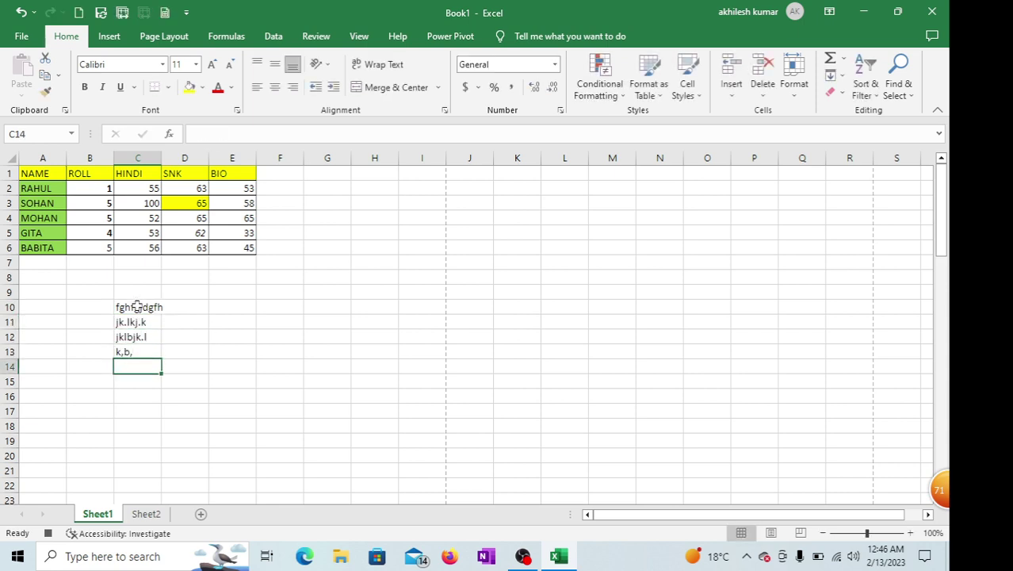
left_click(259, 306)
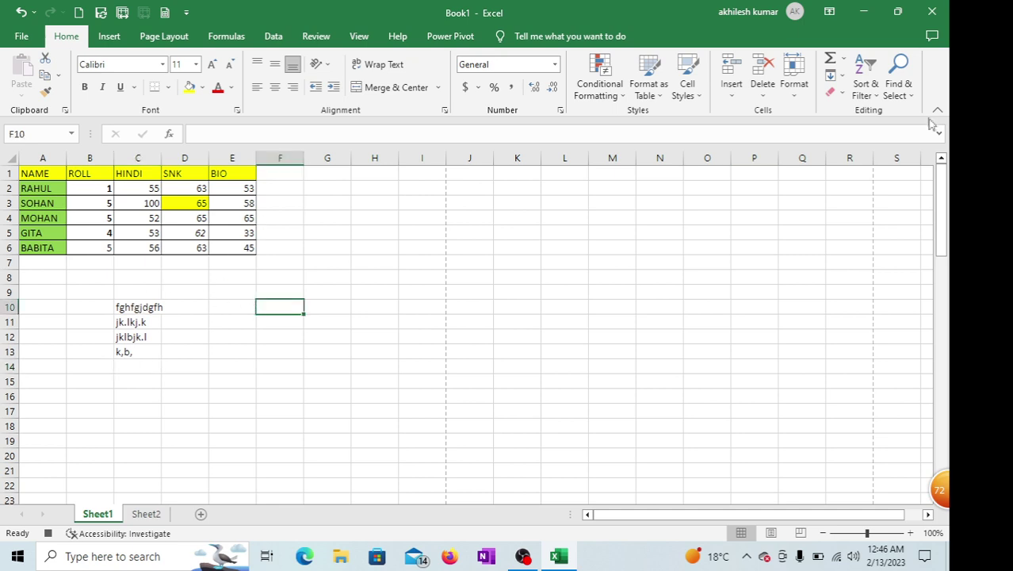
left_click(360, 36)
left_click(769, 94)
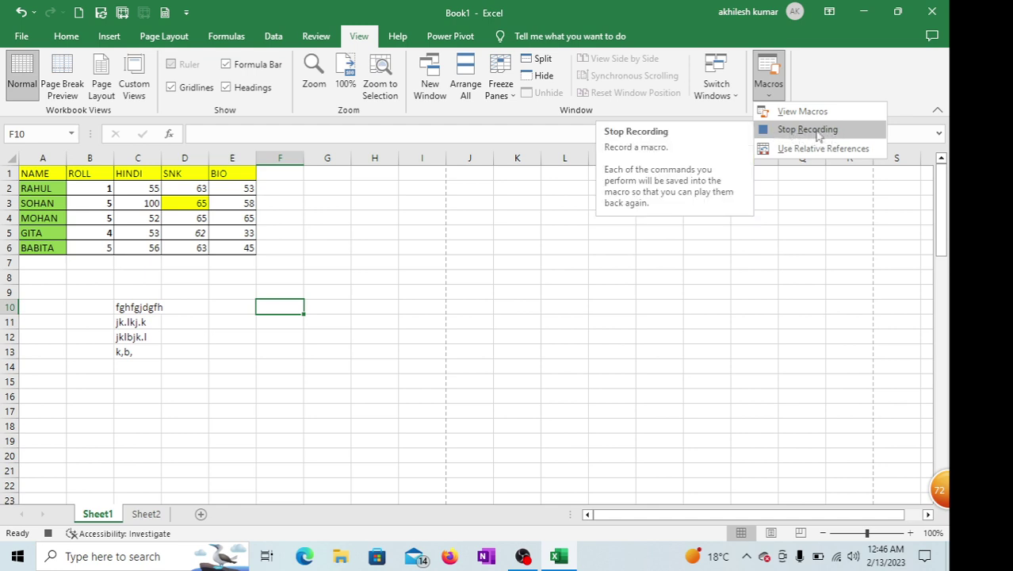
Stop recording and run macro abc on Sheet1
left_click(817, 135)
left_click(347, 292)
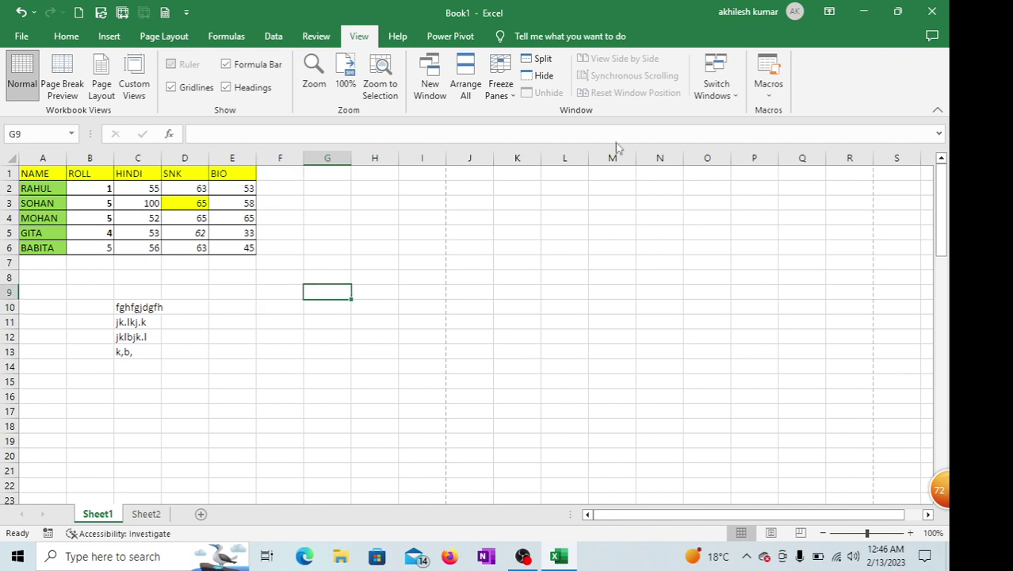
left_click(771, 96)
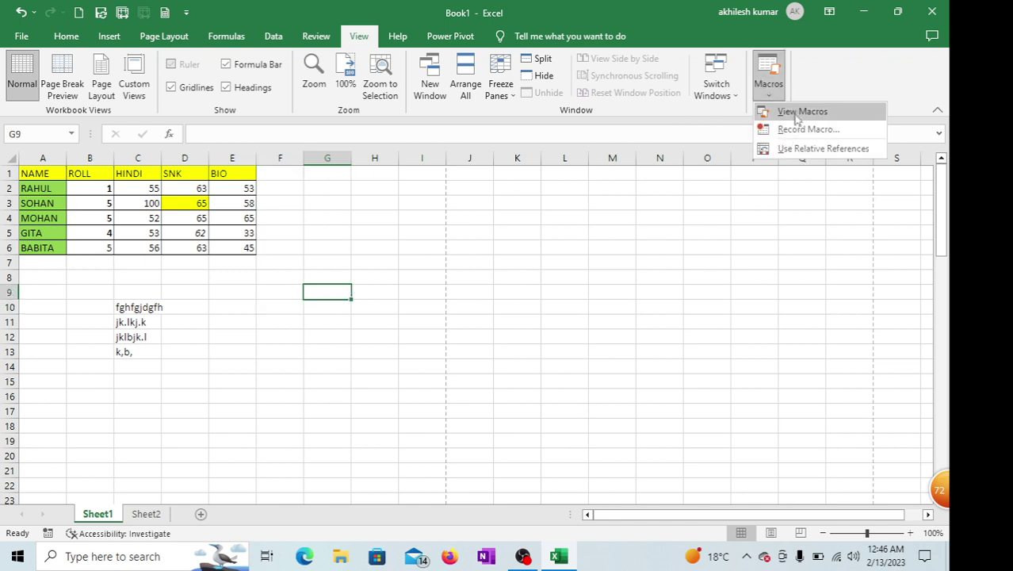
left_click(797, 112)
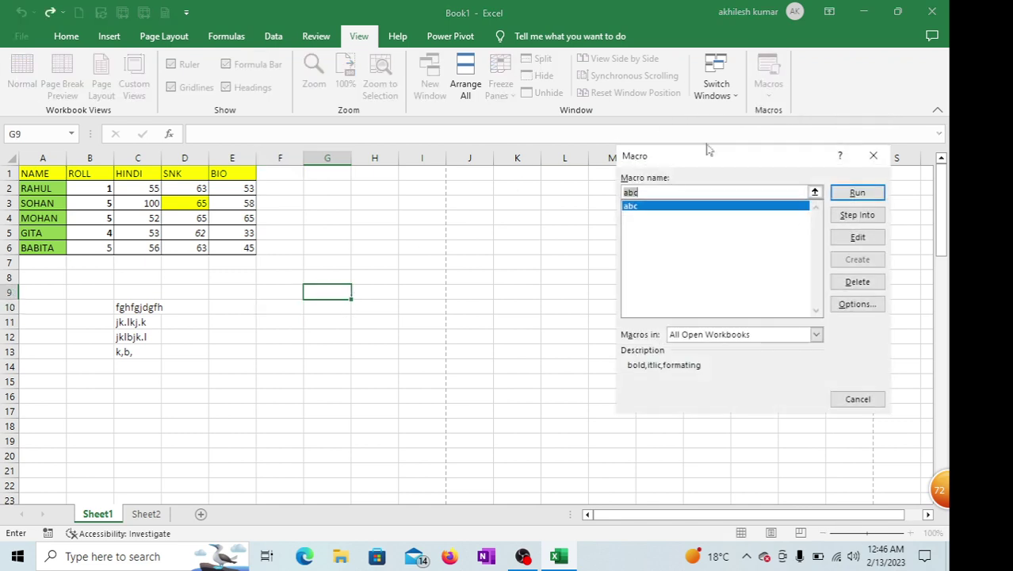
left_click(642, 208)
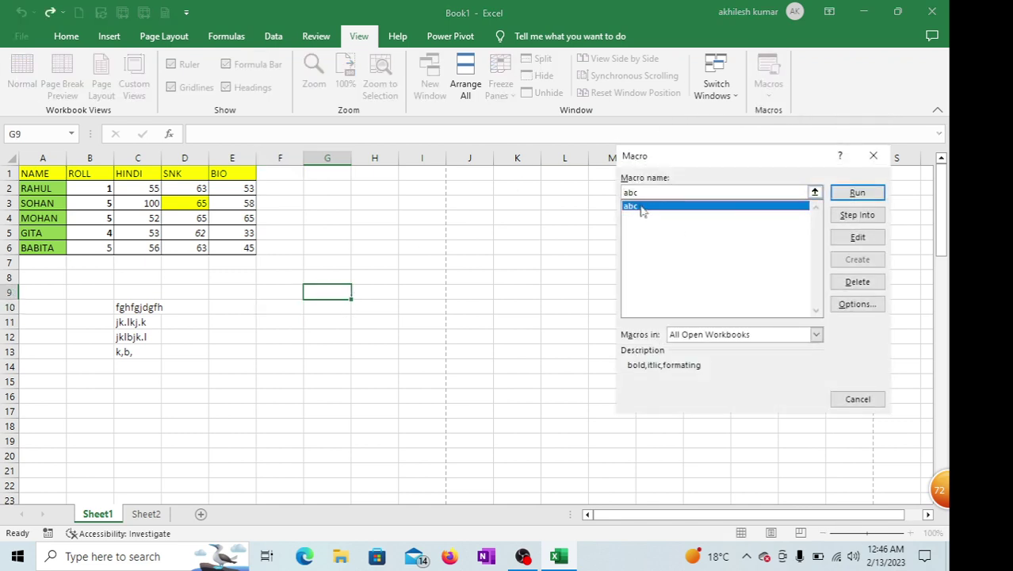
left_click(858, 193)
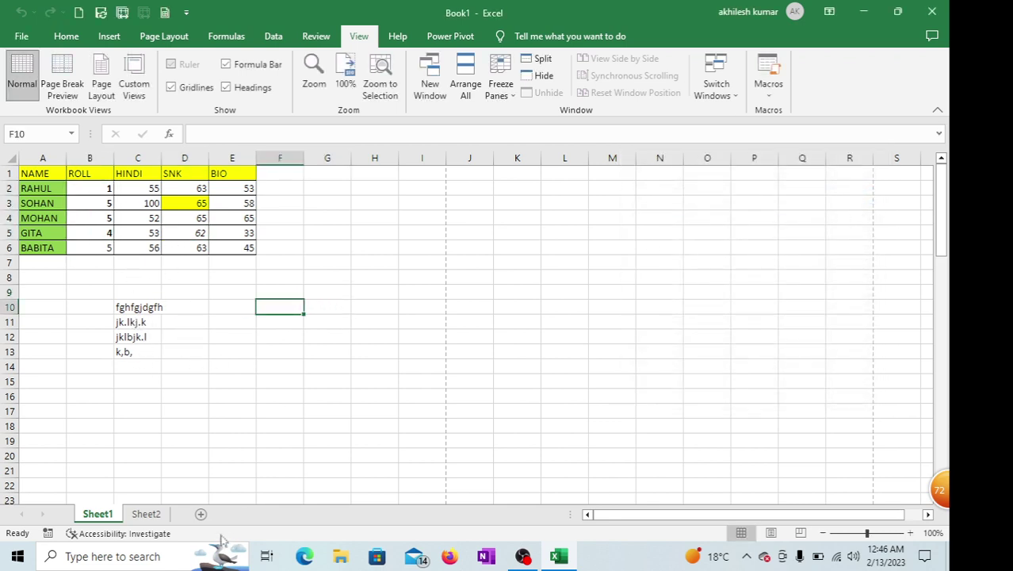
Run macro abc on Sheet2 to replay its formatting there
left_click(148, 513)
left_click(319, 318)
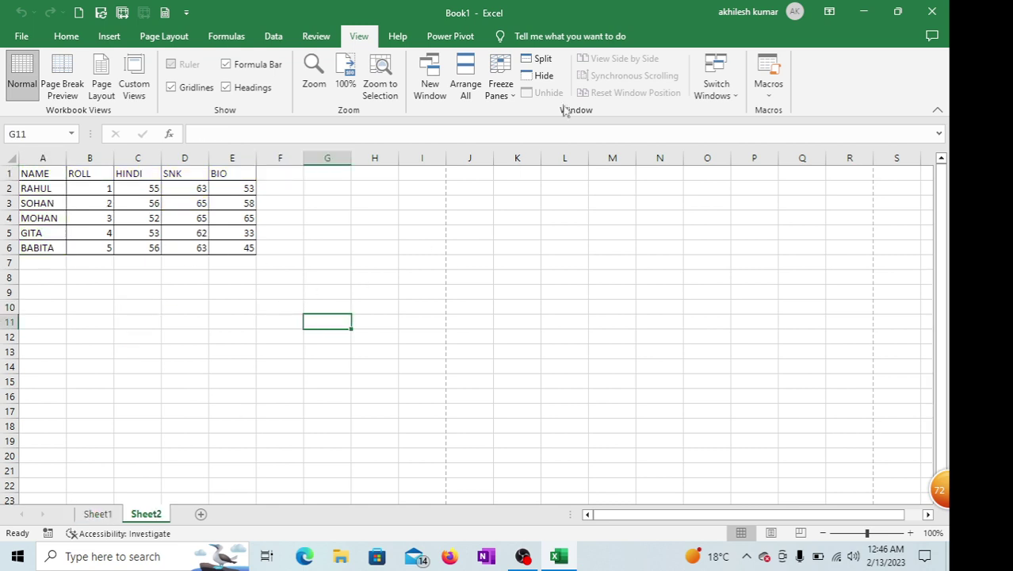
left_click(781, 95)
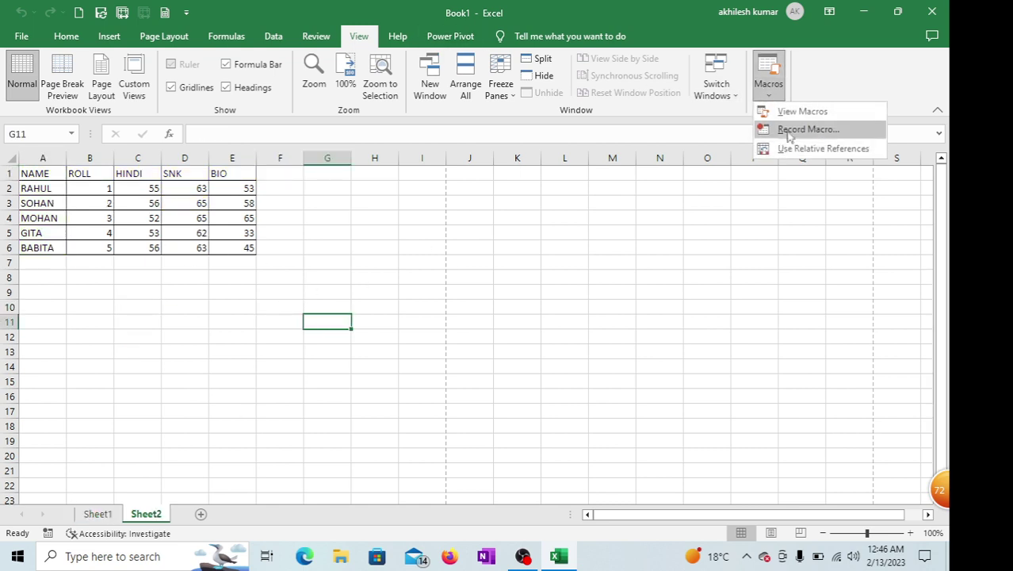
left_click(789, 112)
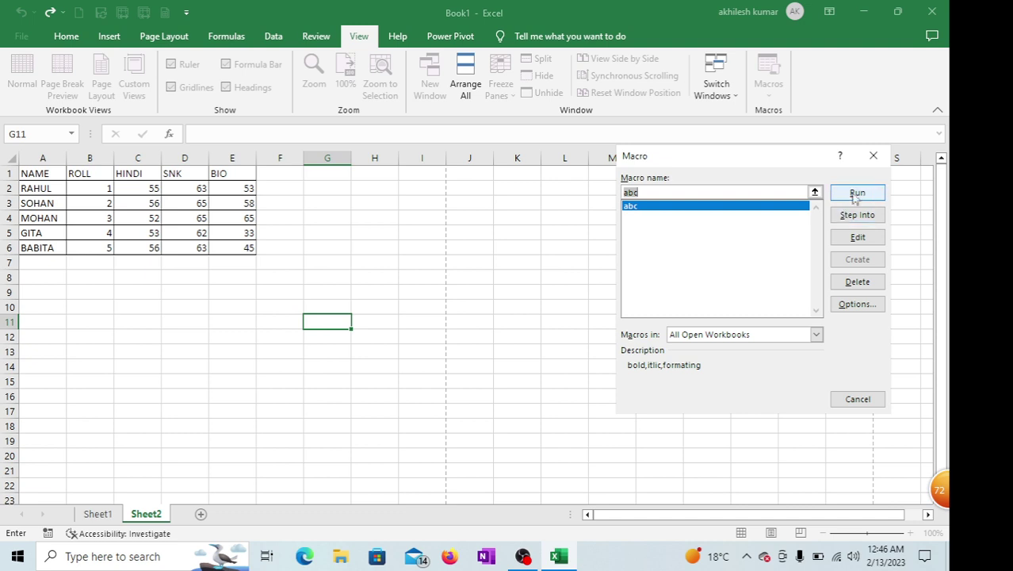
left_click(857, 195)
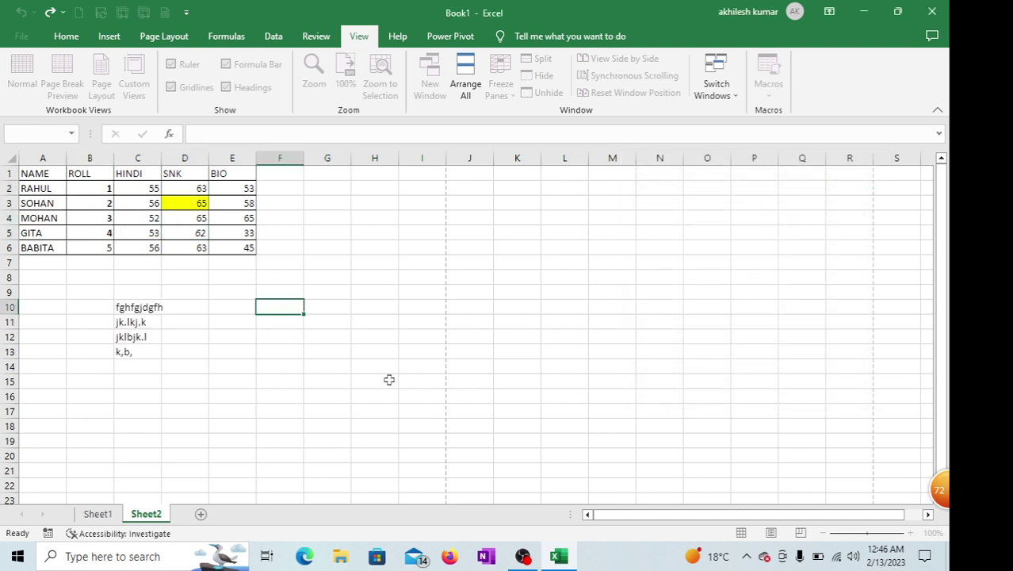
left_click(99, 515)
left_click(152, 517)
left_click(168, 350)
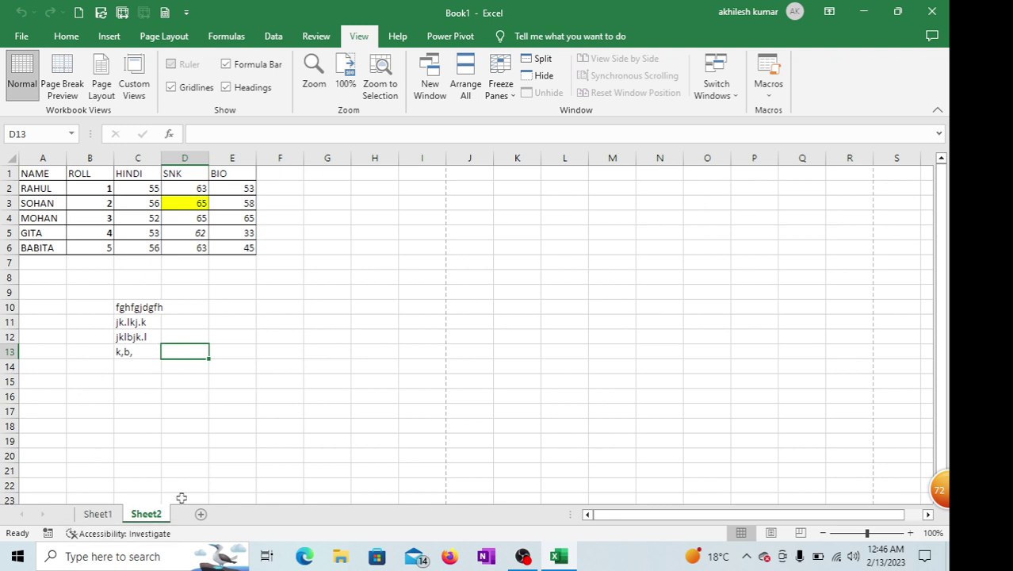
Add a blank Sheet3, run macro abc on it, then return to Sheet1
left_click(200, 514)
left_click(191, 322)
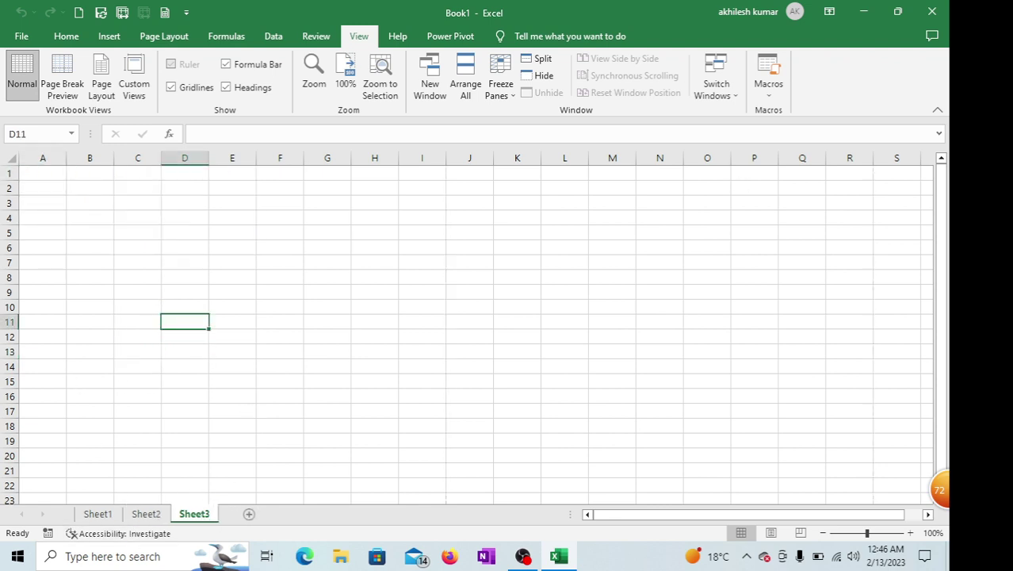
left_click(769, 83)
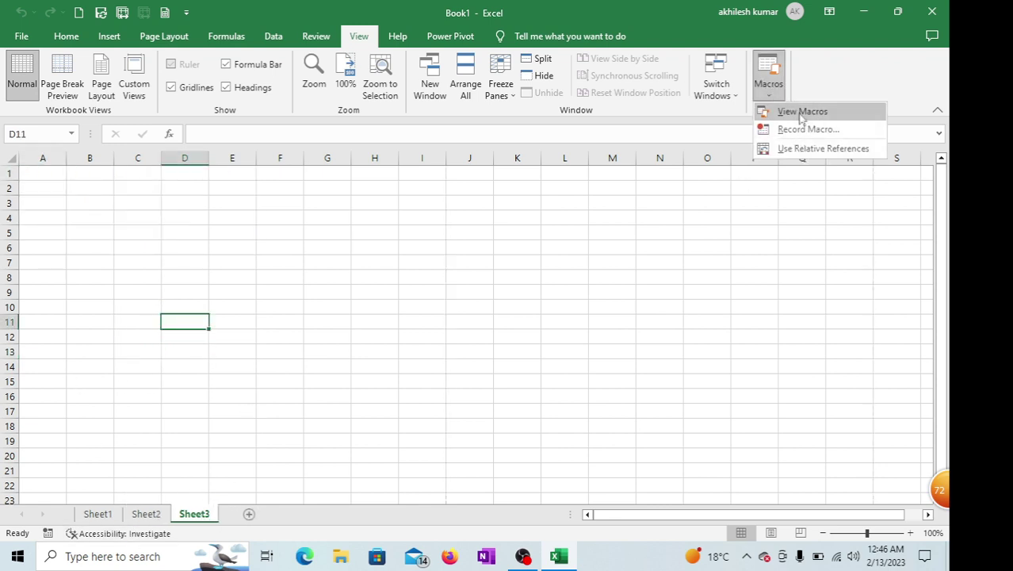
left_click(803, 112)
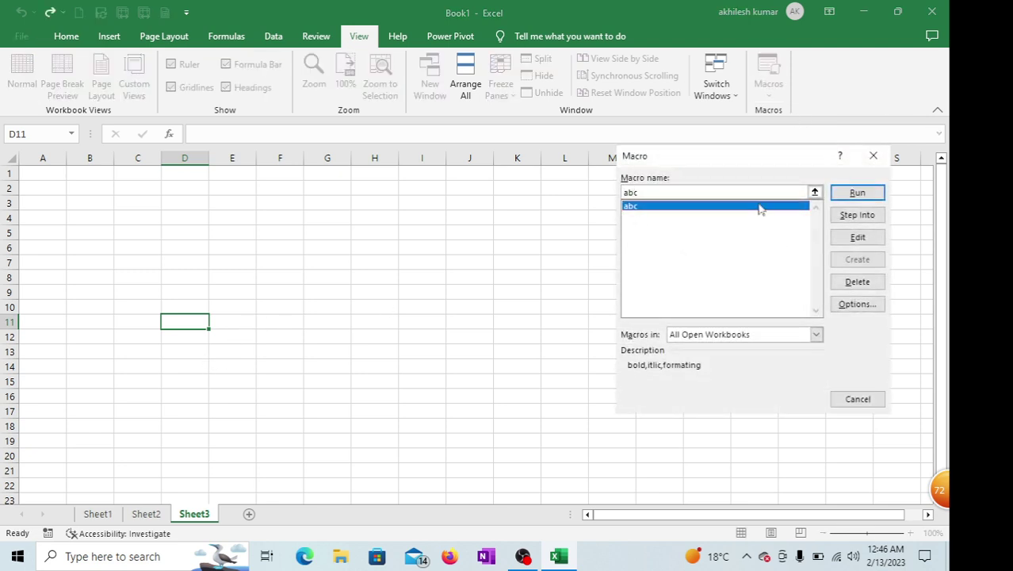
left_click(856, 193)
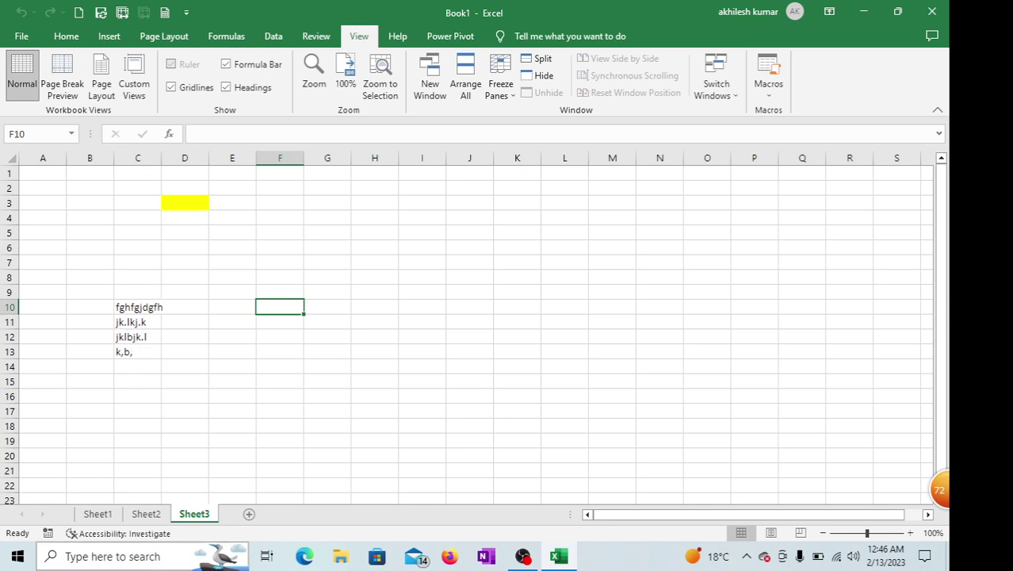
left_click(97, 514)
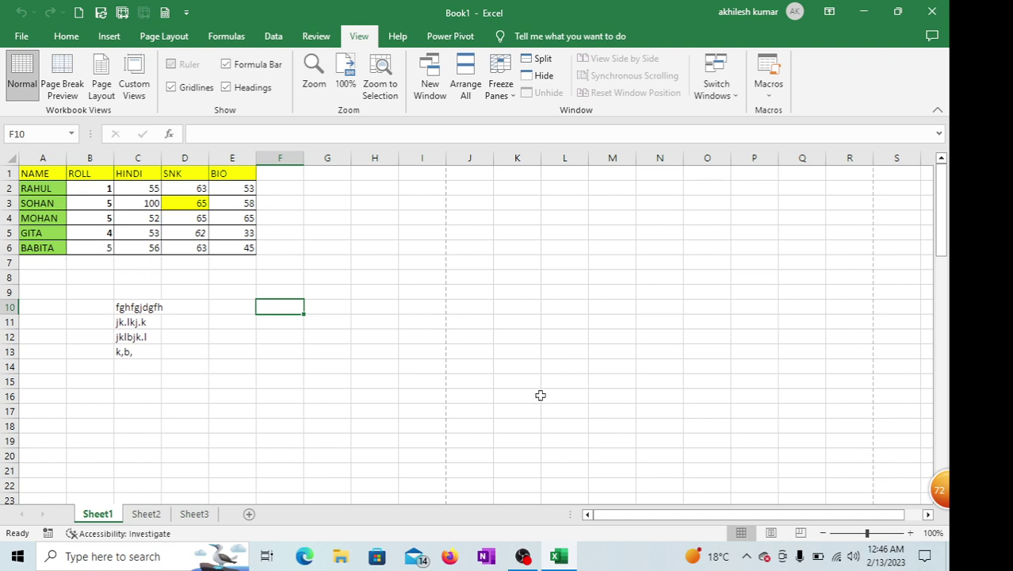